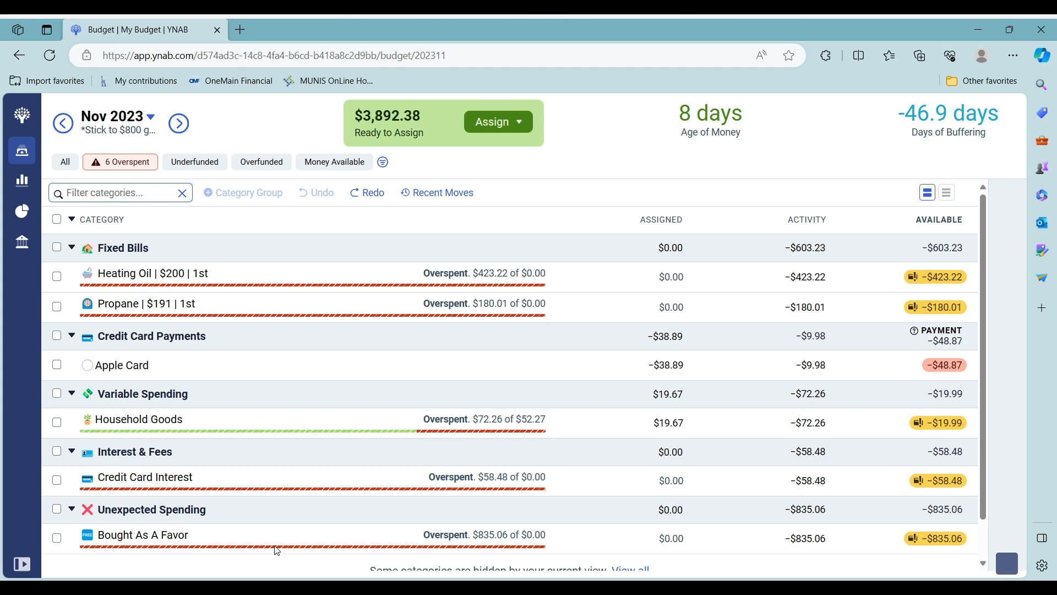
Cover Bought As A Favor's -$835.06 overspending with money from Ready to Assign
left_click(936, 538)
left_click(930, 458)
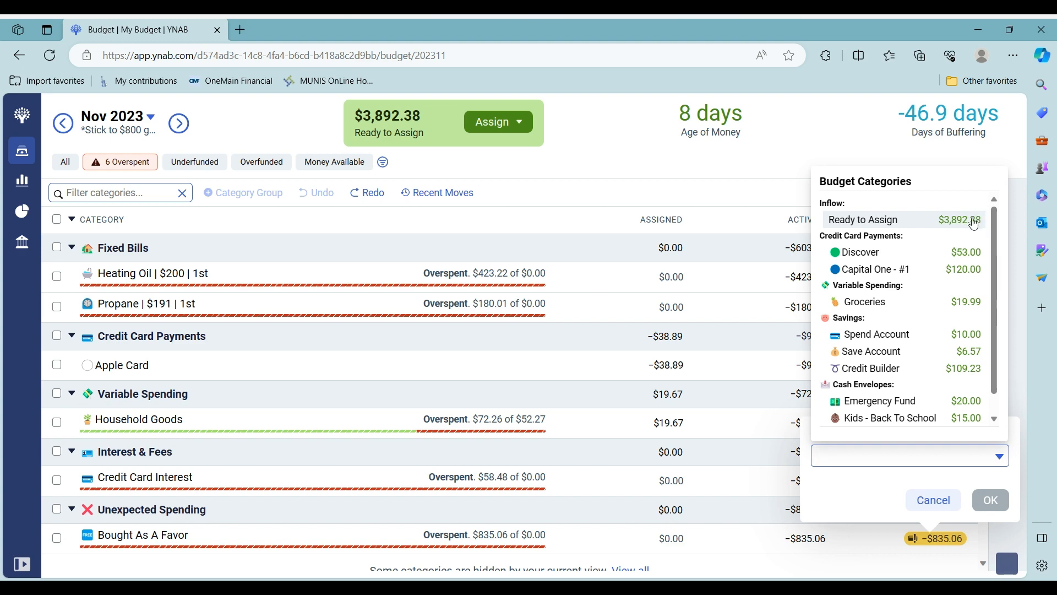
left_click(973, 222)
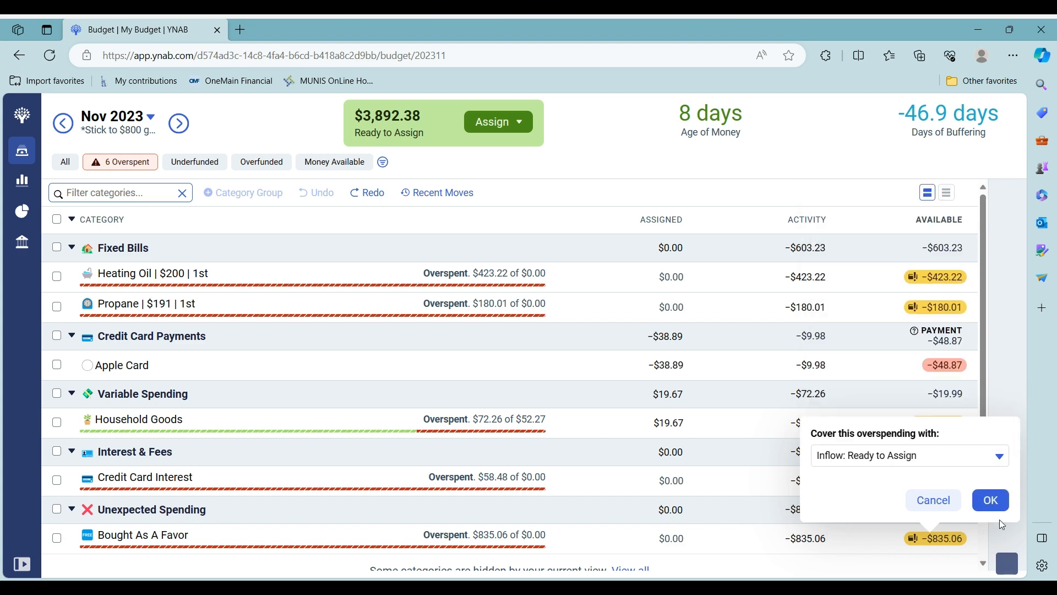
left_click(997, 505)
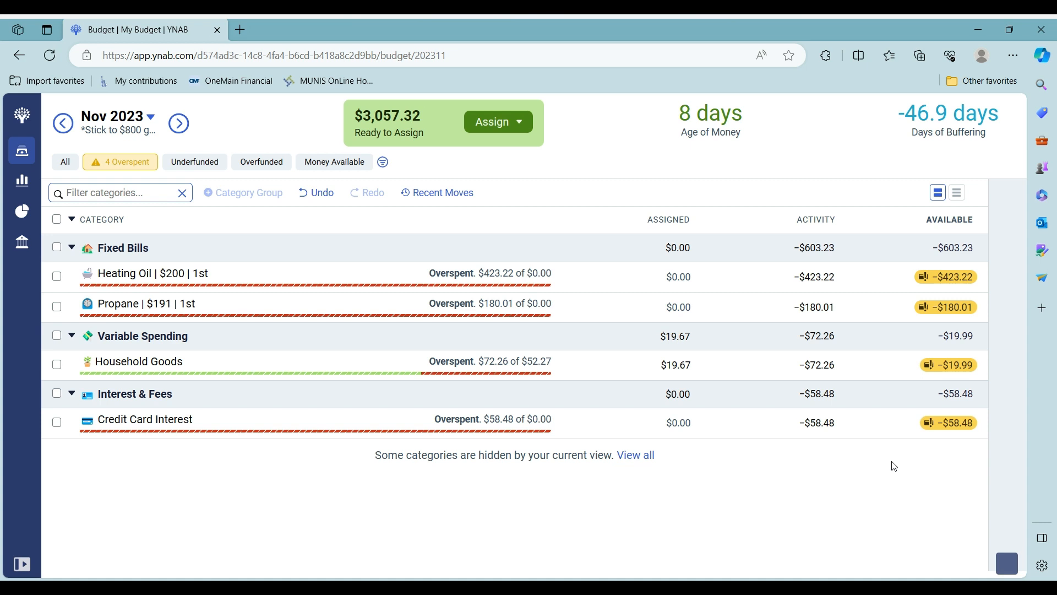
left_click(961, 429)
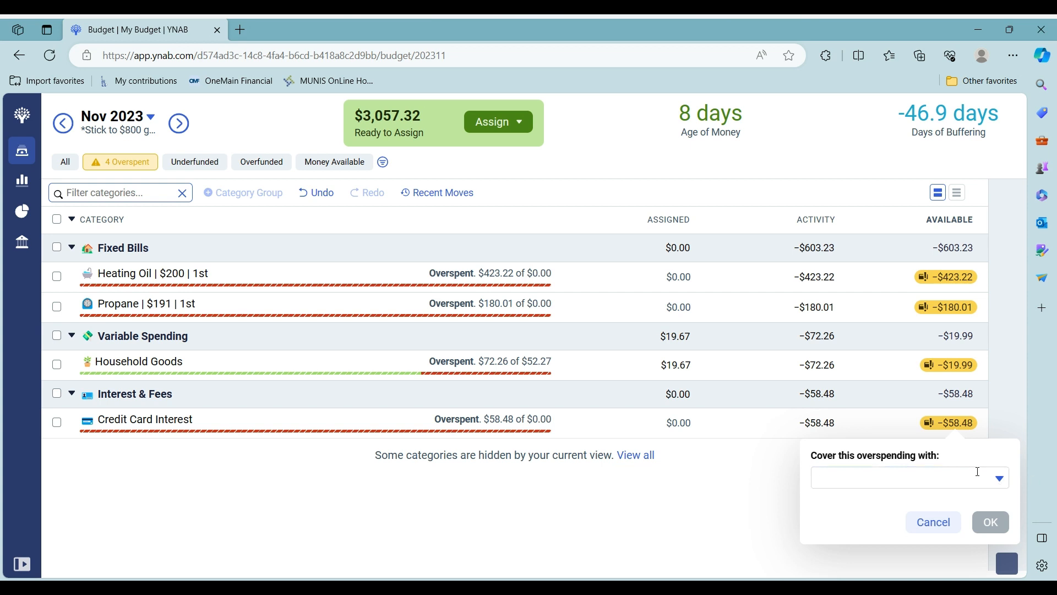
Cover Credit Card Interest's -$58.48 from Ready to Assign, dropping it to $2,998.84
left_click(978, 472)
left_click(958, 237)
left_click(999, 479)
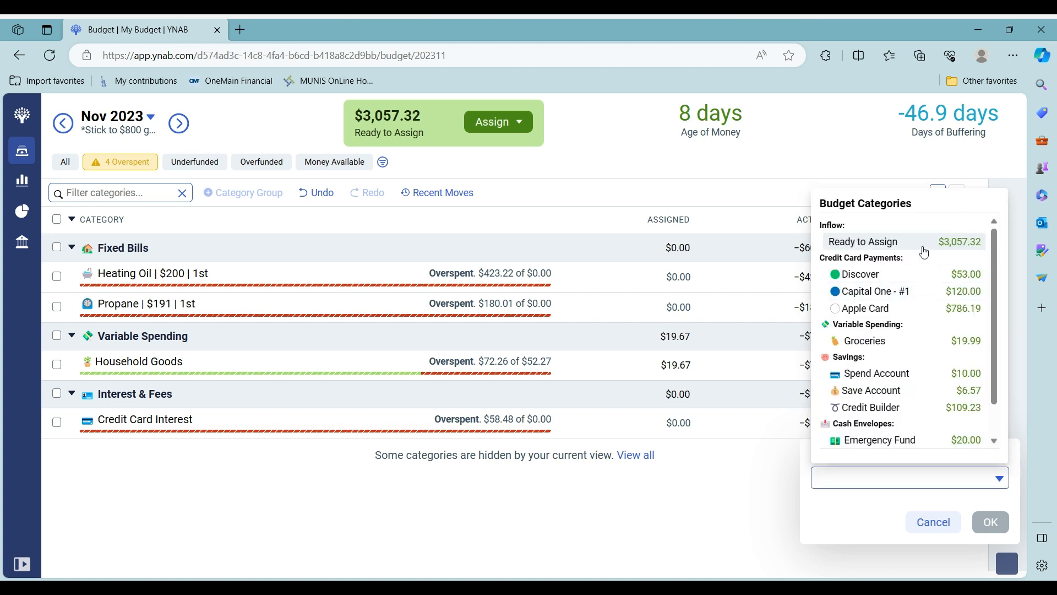
left_click(925, 252)
left_click(990, 523)
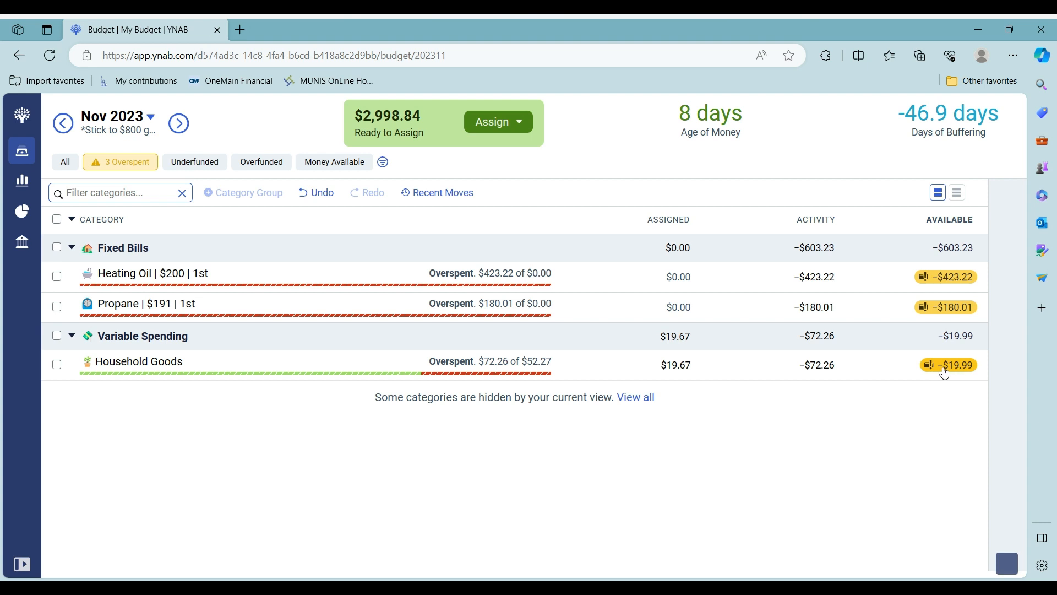
Cover Household Goods' -$19.99 from Ready to Assign, leaving $2,978.85 to assign
left_click(944, 373)
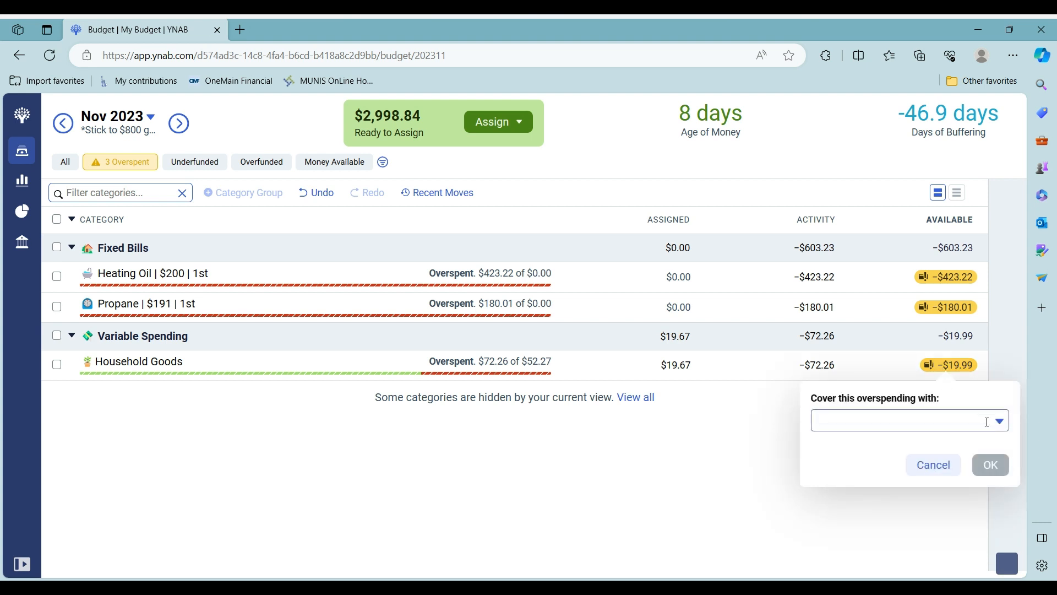
left_click(908, 421)
left_click(920, 186)
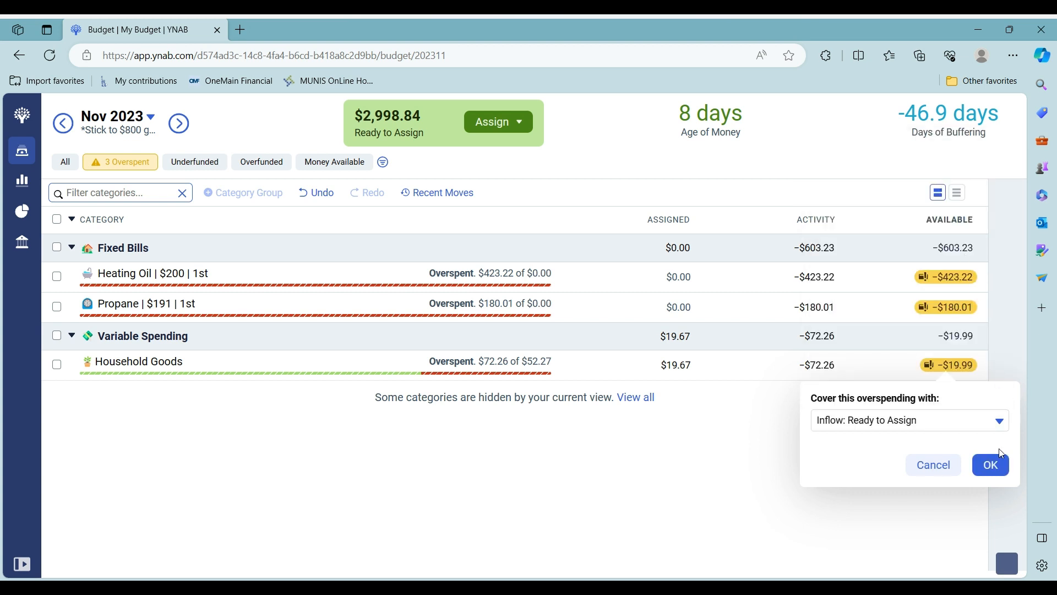
left_click(997, 465)
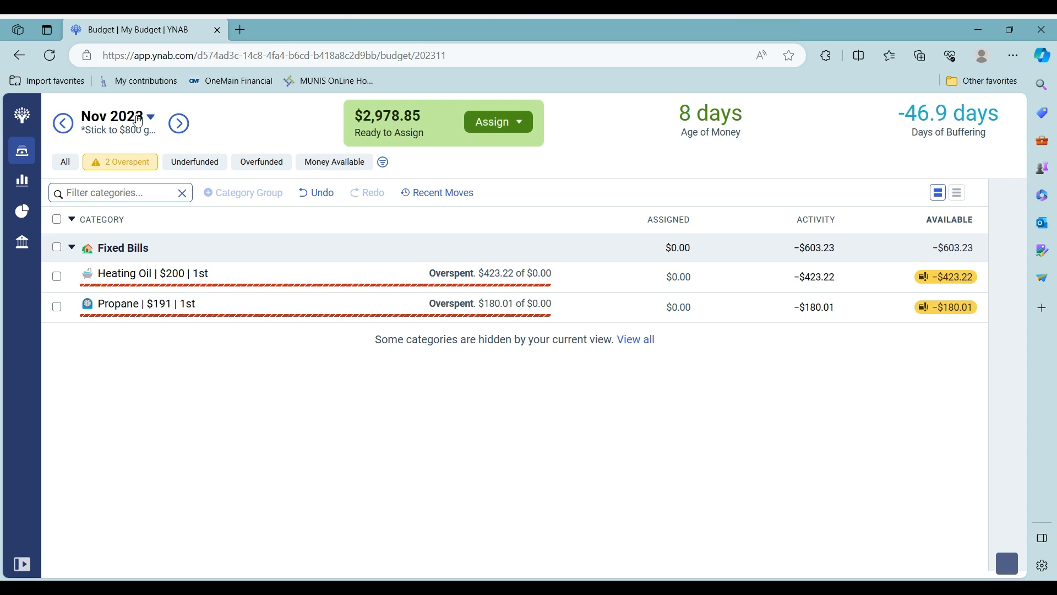
Switch the budget filter to All, collapse every category group, and expand Transportation
left_click(56, 166)
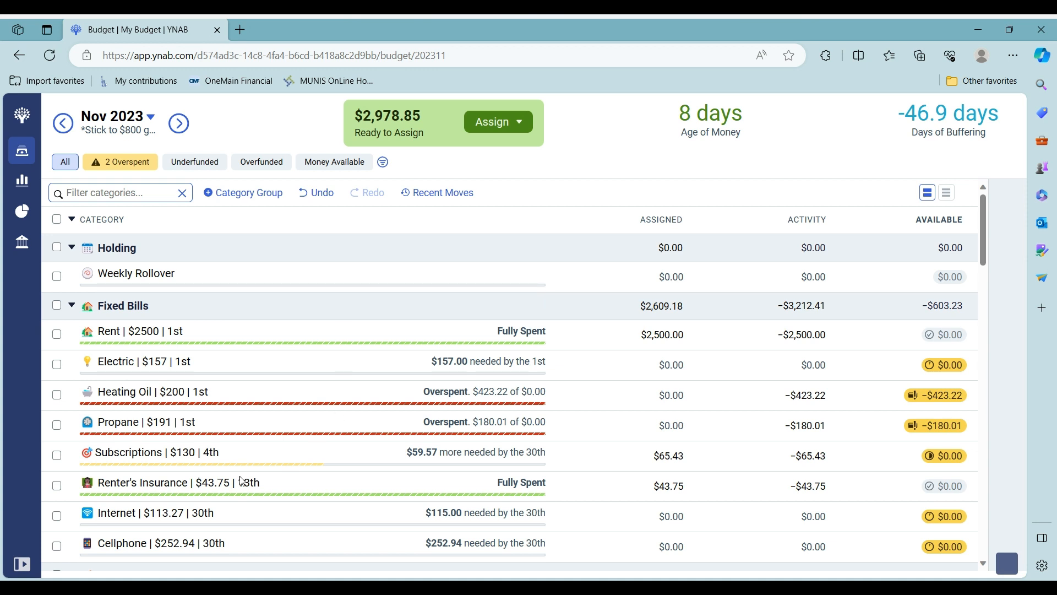
scroll(339, 467, "down", 2)
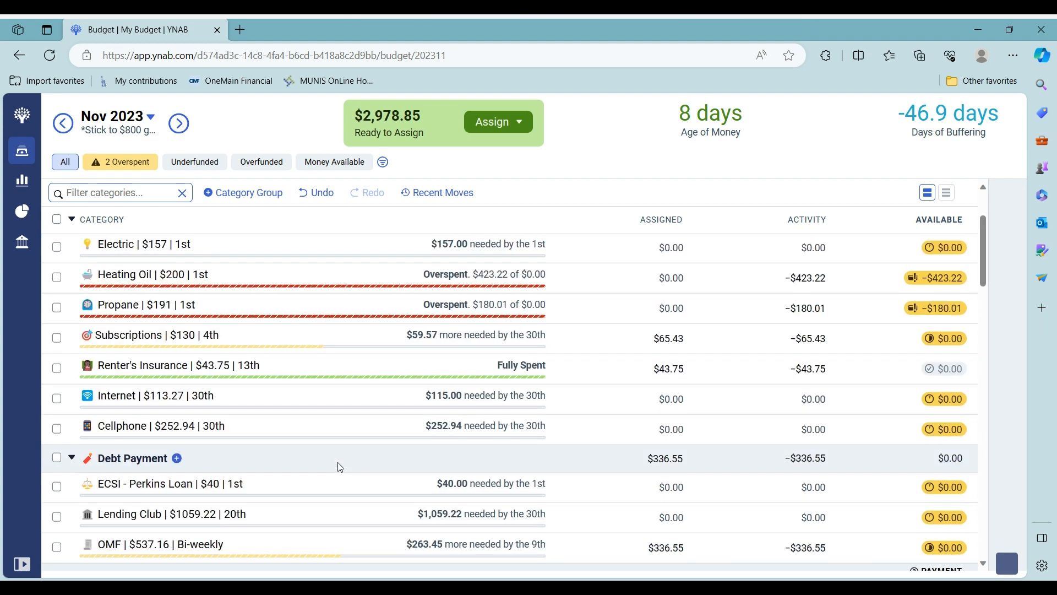
left_click(71, 220)
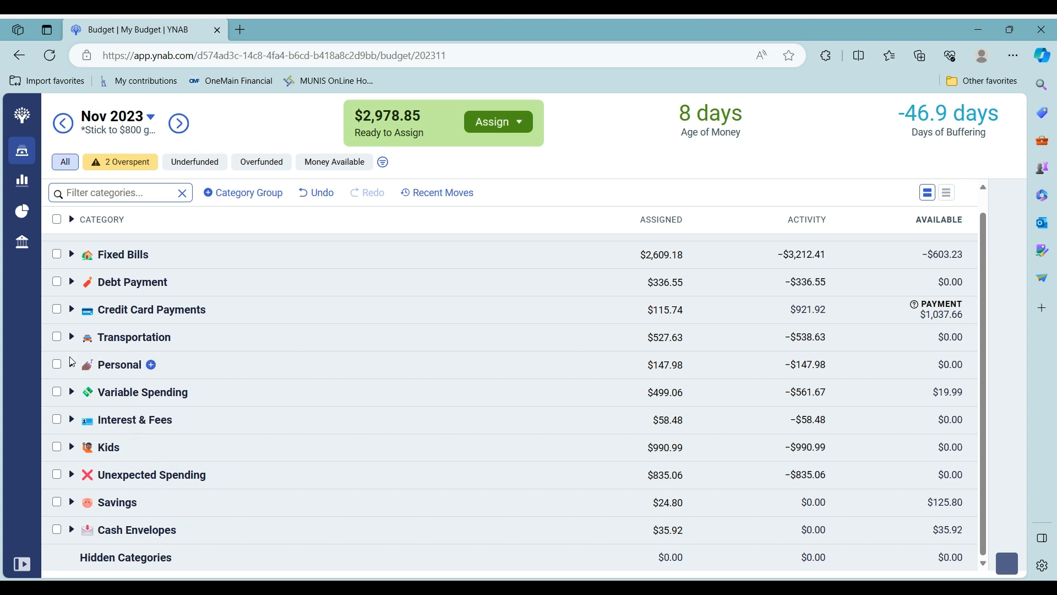
left_click(71, 337)
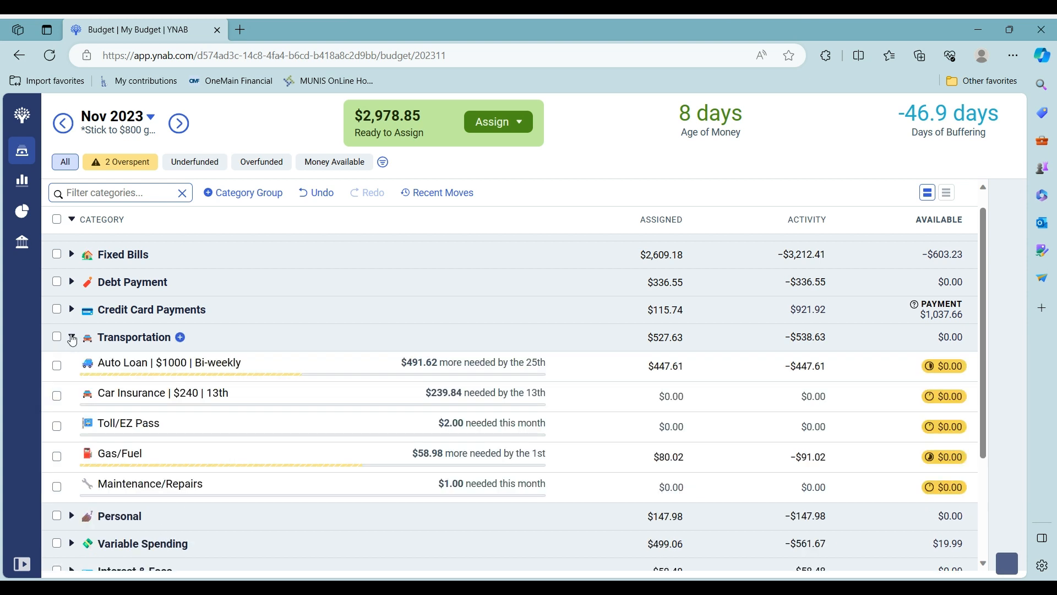
Assign $240 to Car Insurance
left_click(644, 394)
type("240")
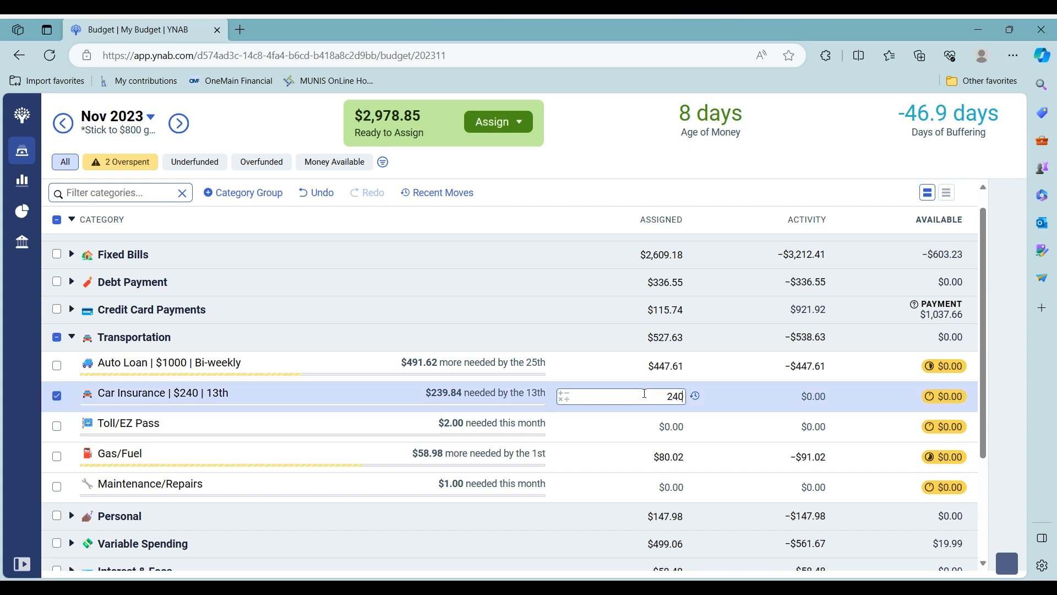
key("Return")
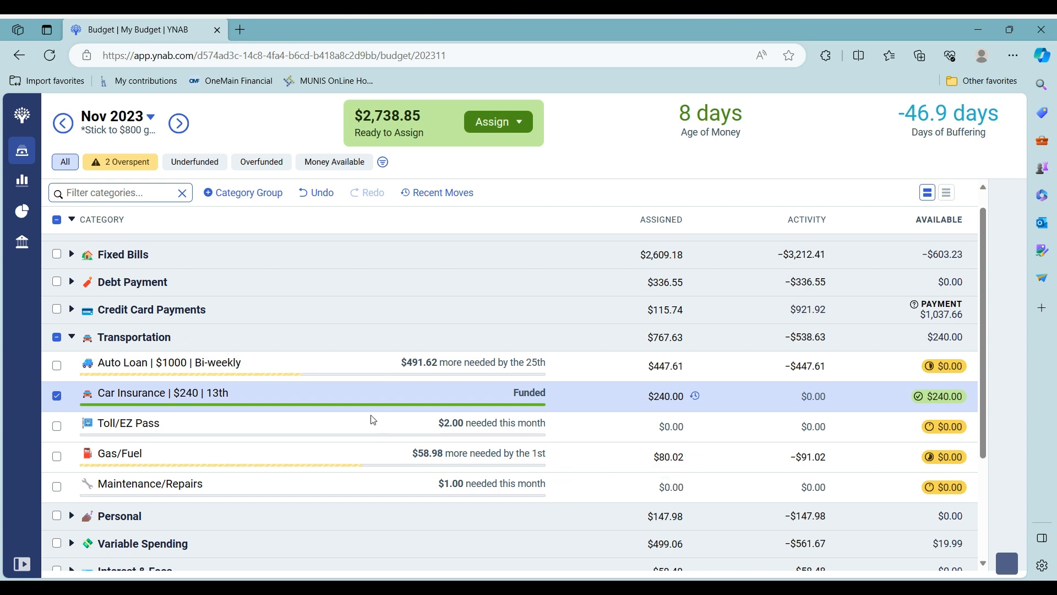
left_click(55, 397)
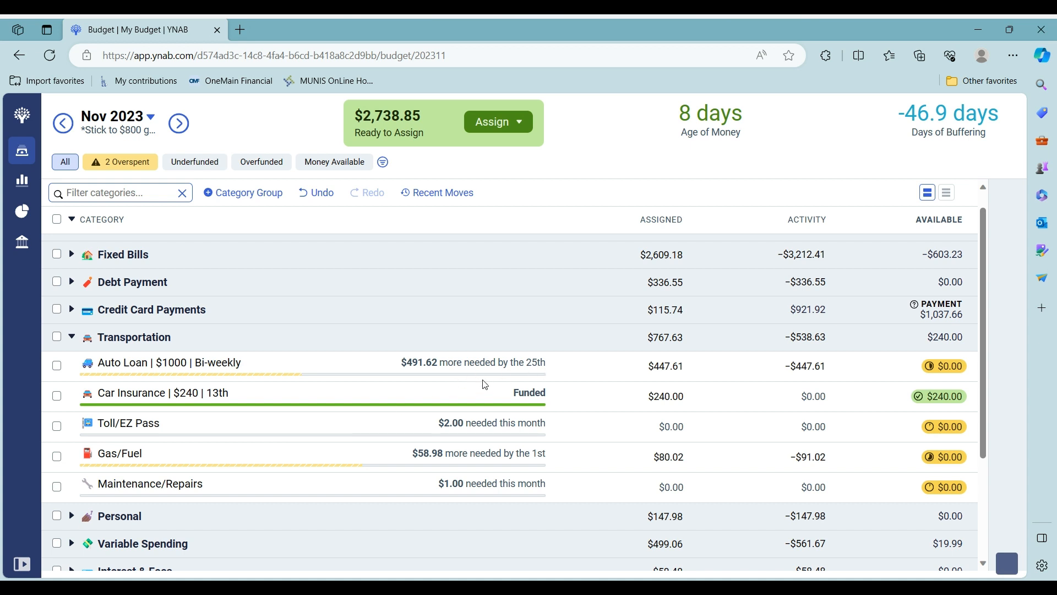
Replace Auto Loan's assigned amount with 470
left_click(640, 365)
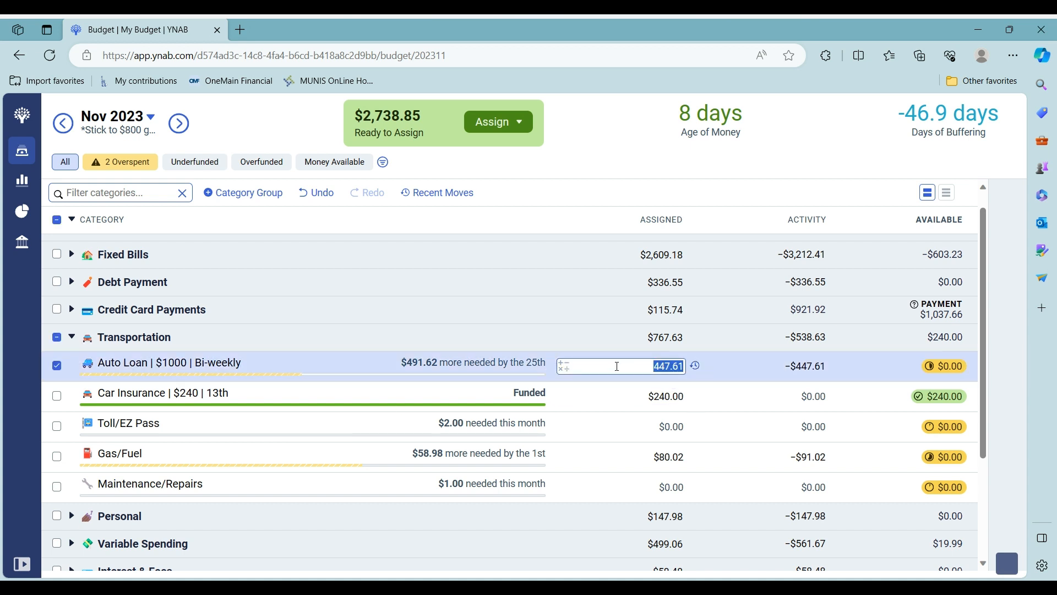
left_click(559, 366)
left_click(555, 405)
key("ctrl+a")
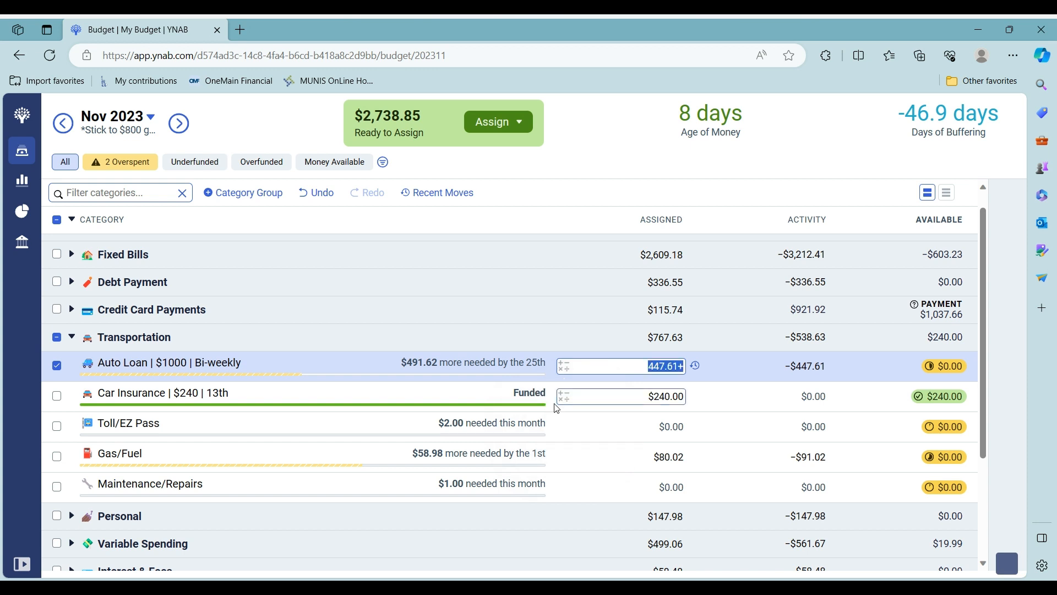
type("470")
key("Return")
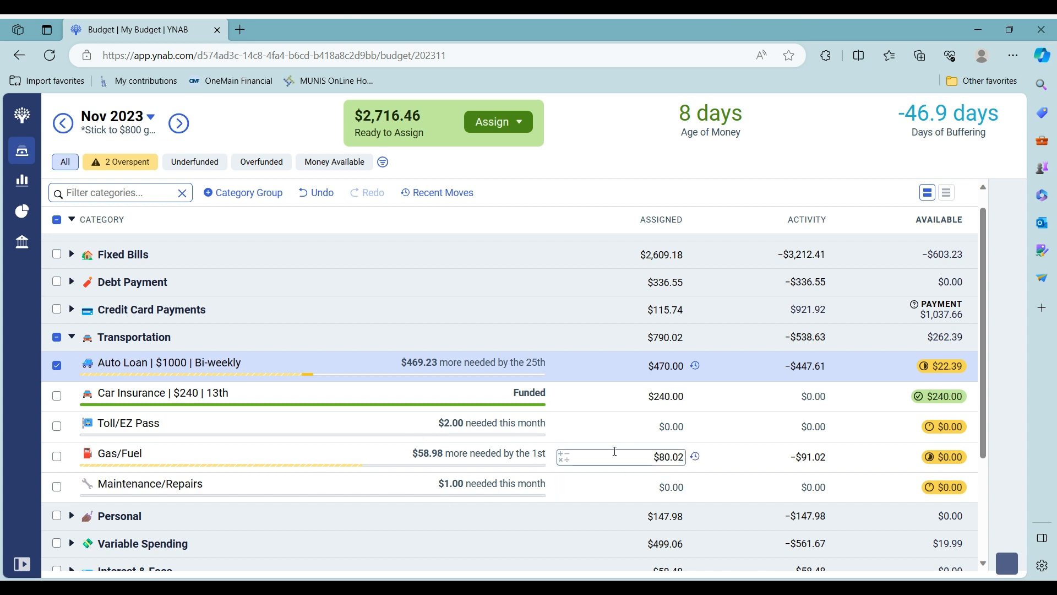
Add $50 to Gas/Fuel's assignment, making it $130.02, and collapse Transportation
left_click(564, 458)
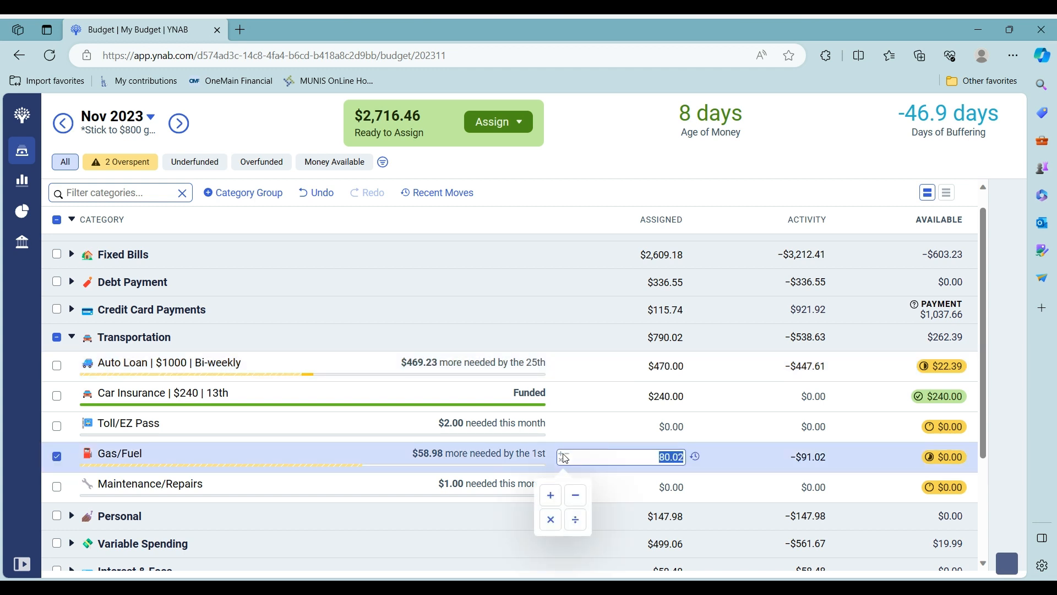
left_click(550, 494)
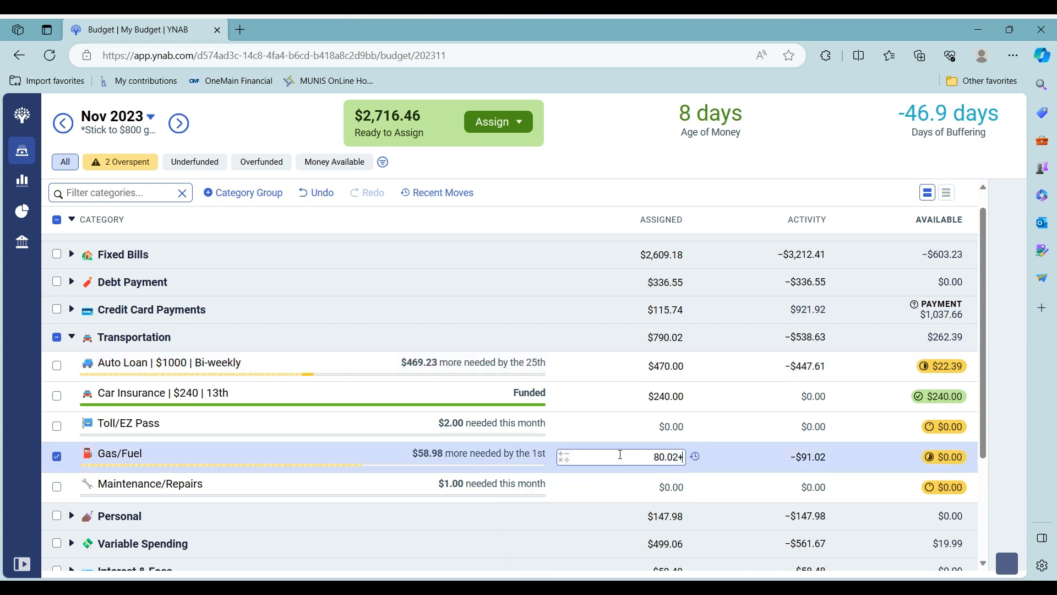
type("50")
key("Return")
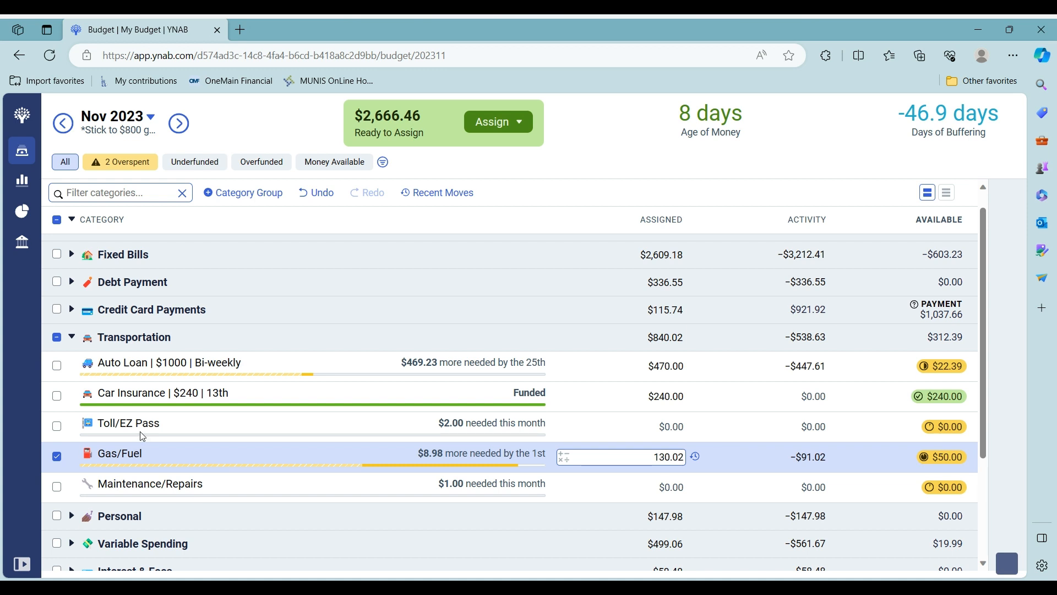
left_click(72, 337)
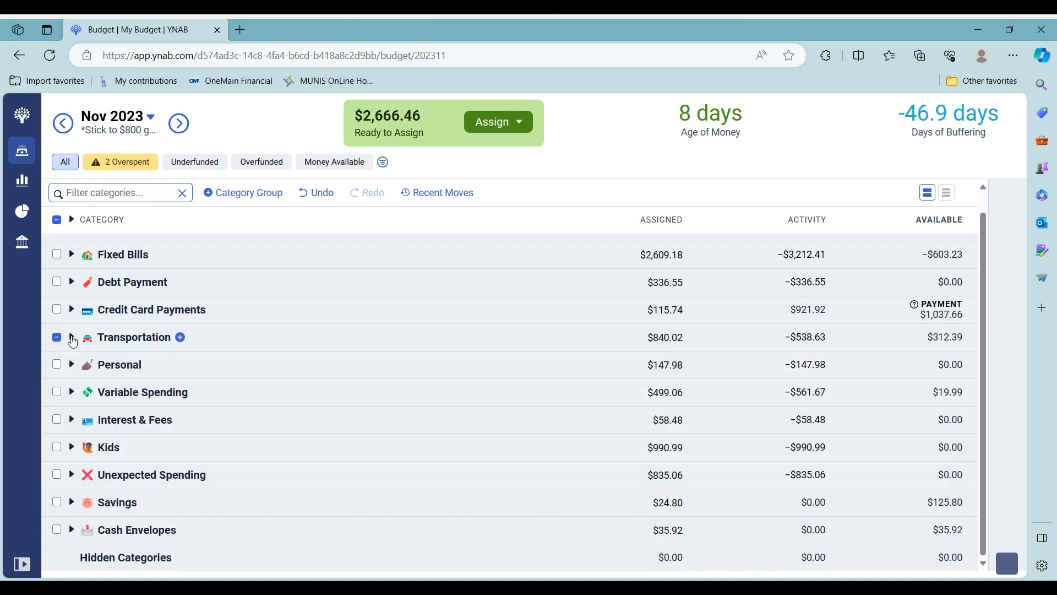
In the Kids group, add $220 to Babysitter's assigned amount
left_click(72, 448)
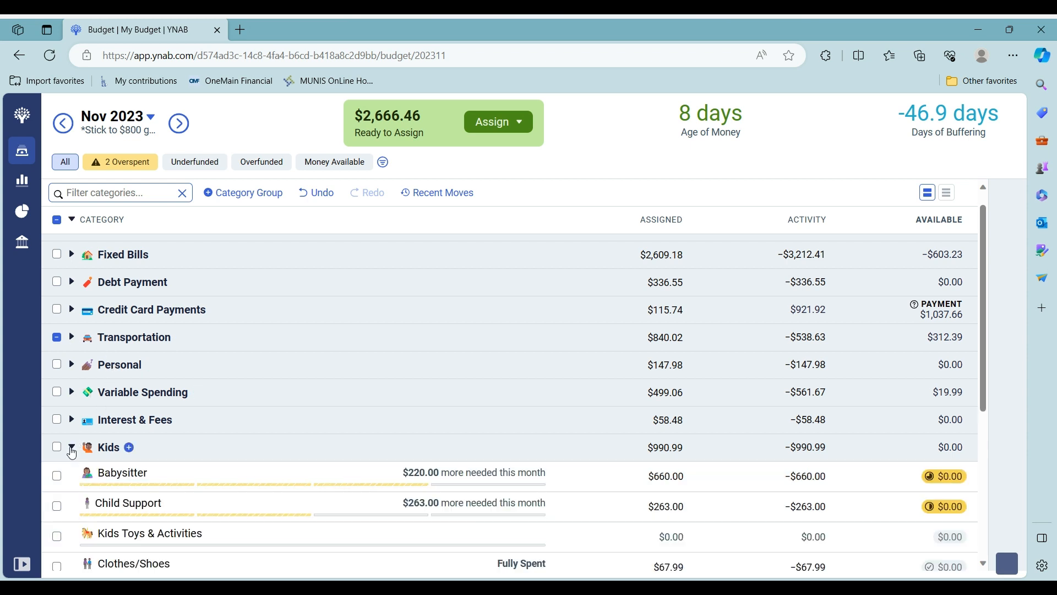
scroll(158, 429, "down", 2)
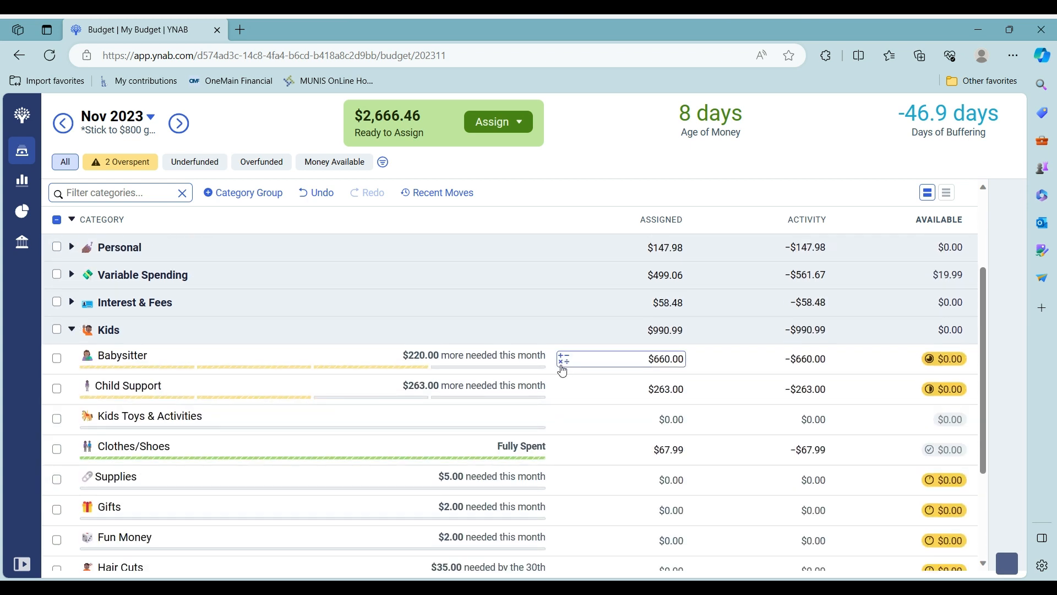
left_click(562, 359)
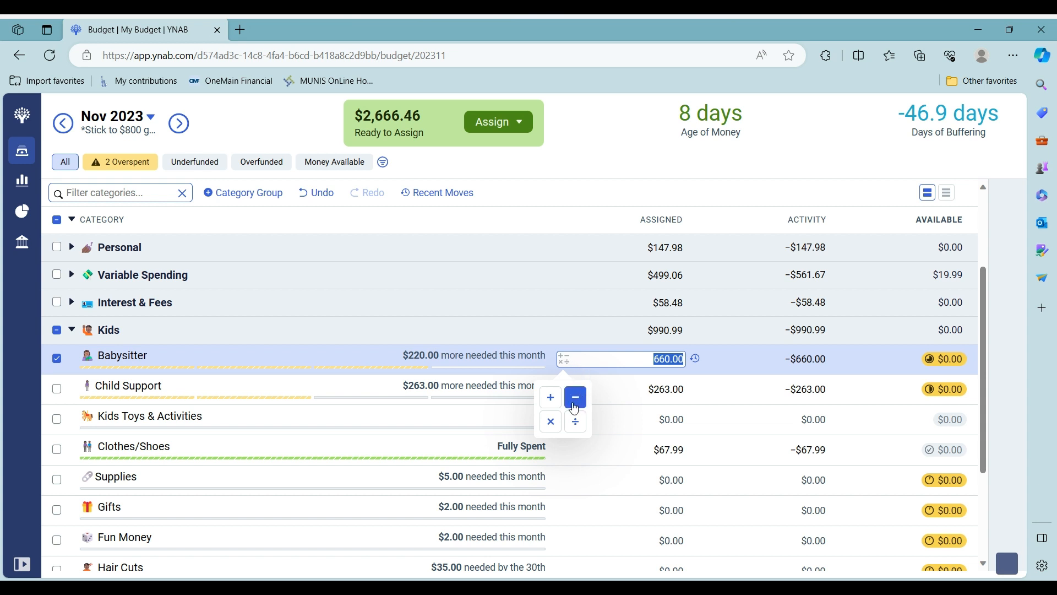
left_click(550, 398)
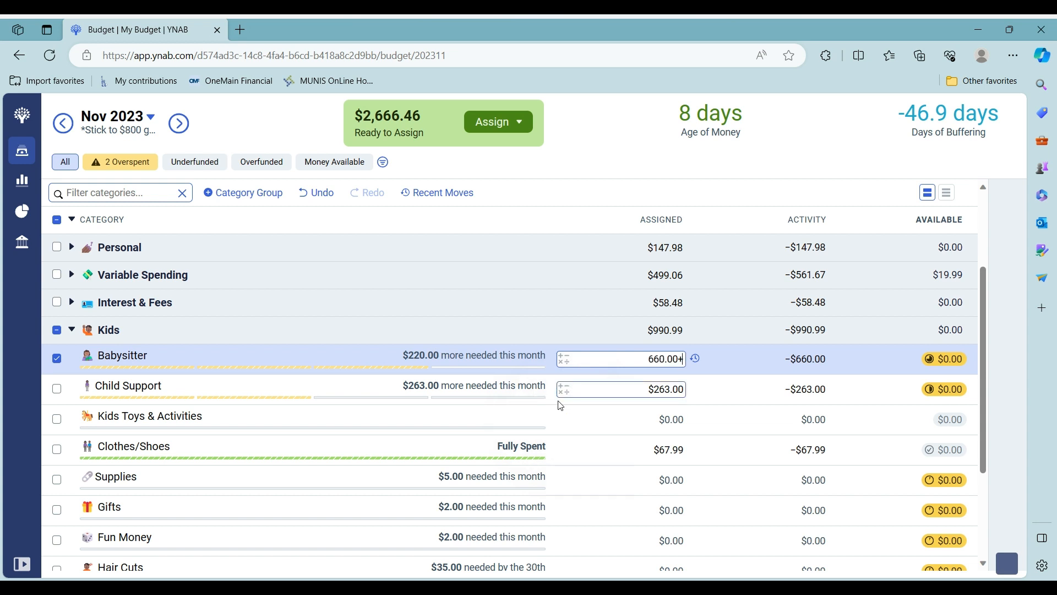
type("220")
key("Return")
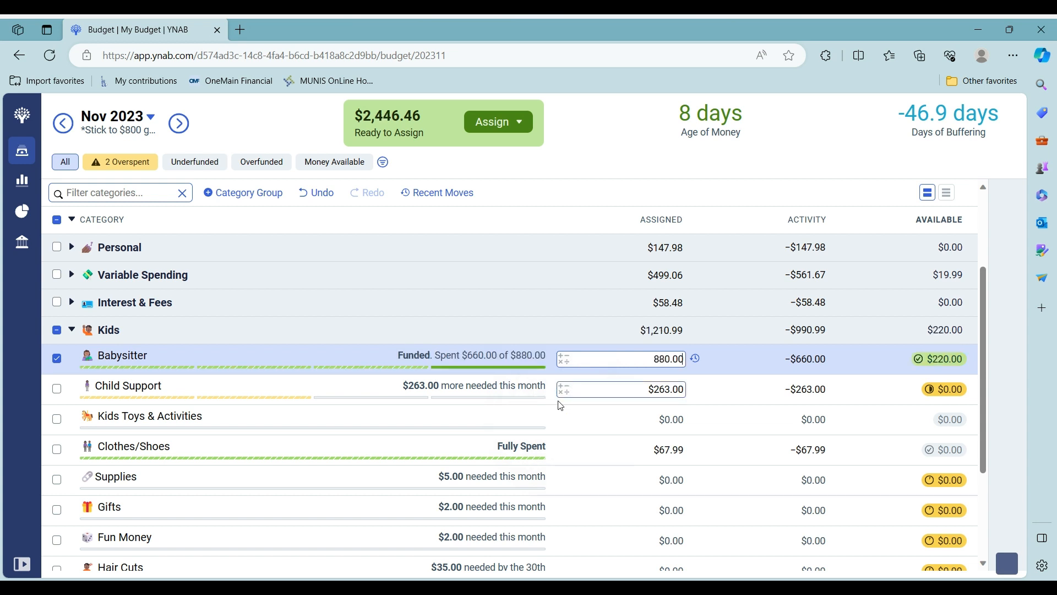
Add $263 to Child Support, bringing it to $526.00 assigned, and collapse Kids
left_click(57, 359)
left_click(58, 389)
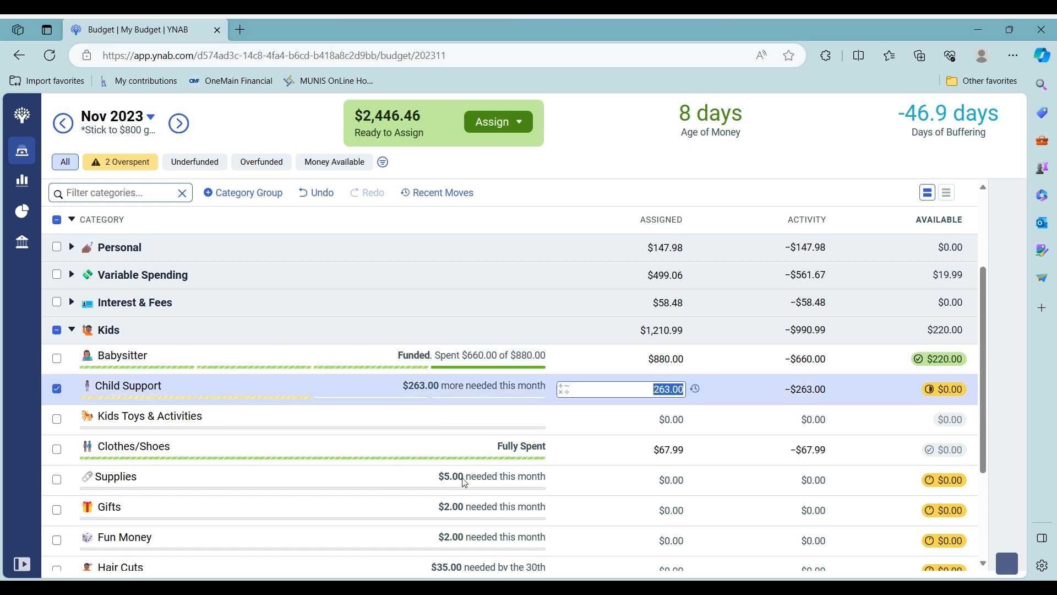
left_click(565, 391)
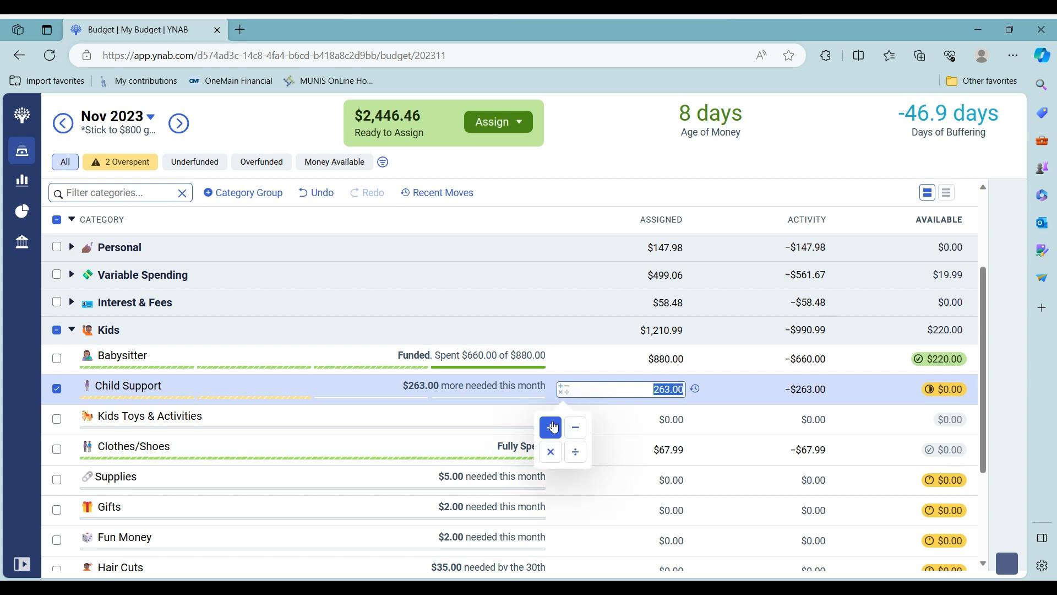
left_click(551, 427)
type("263")
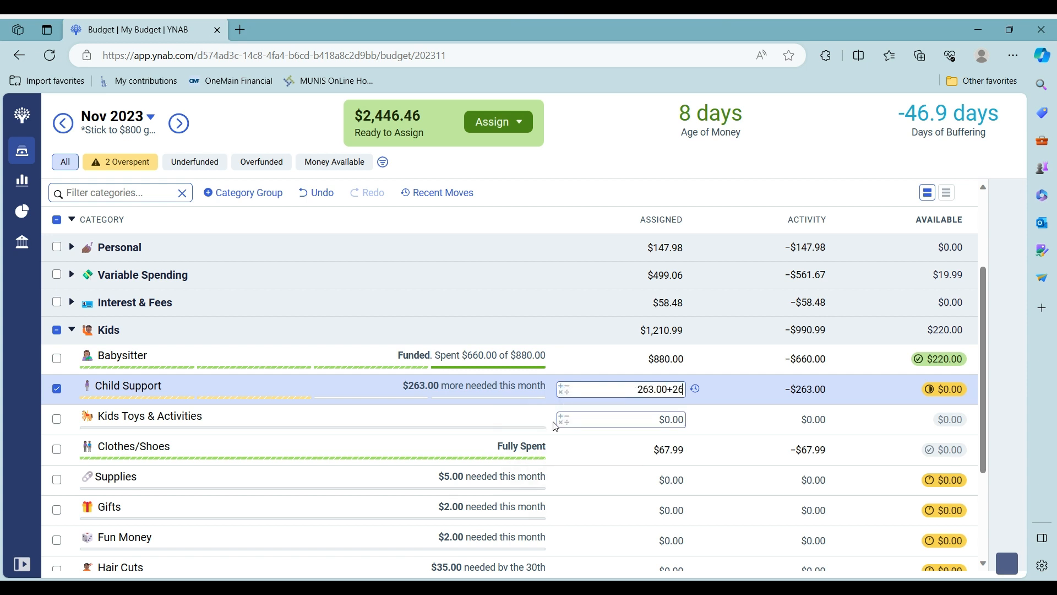
key("Return")
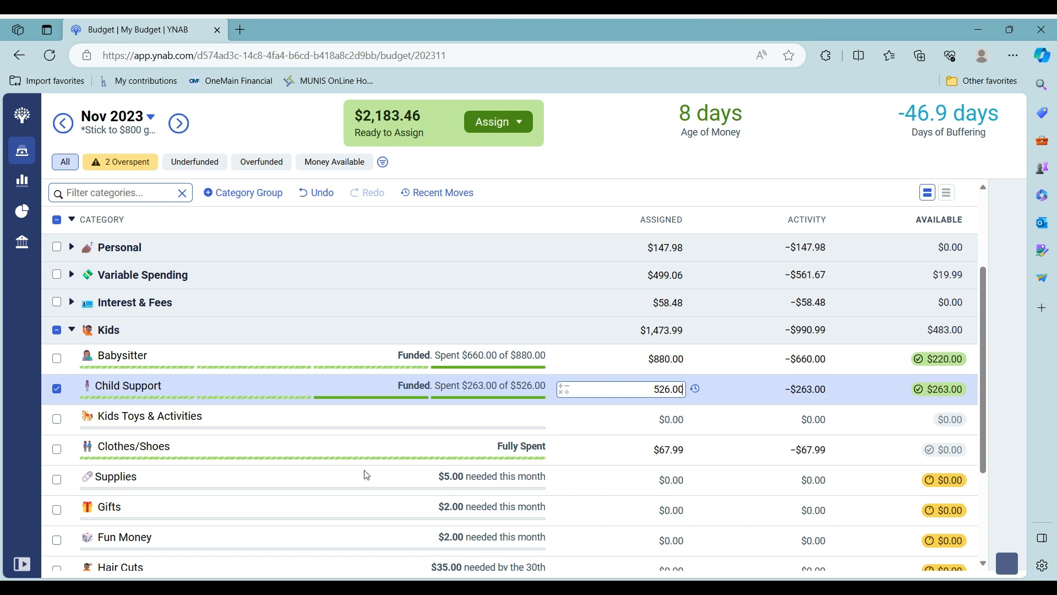
left_click(56, 388)
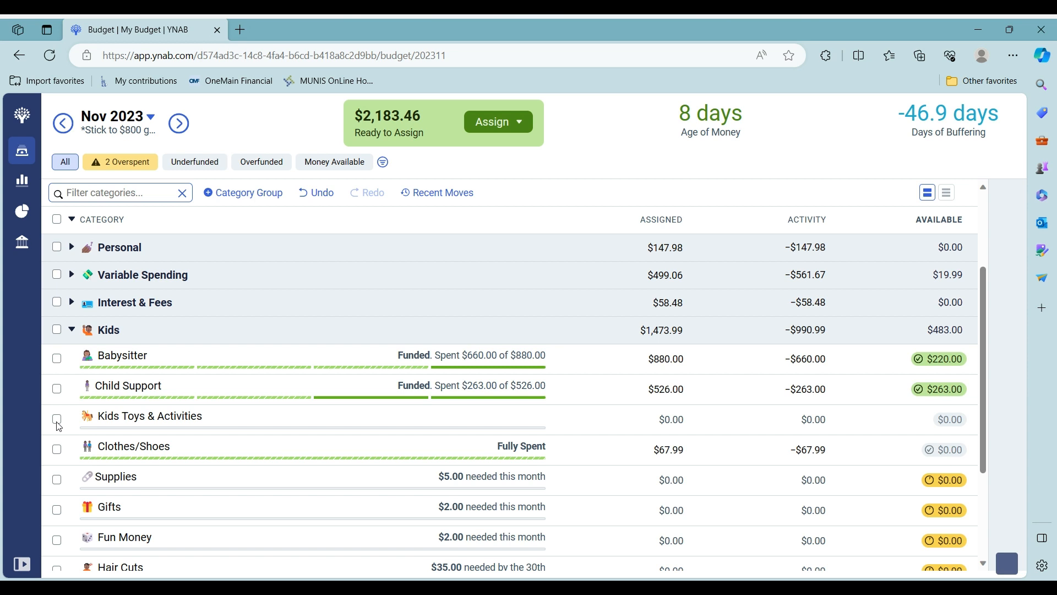
left_click(72, 330)
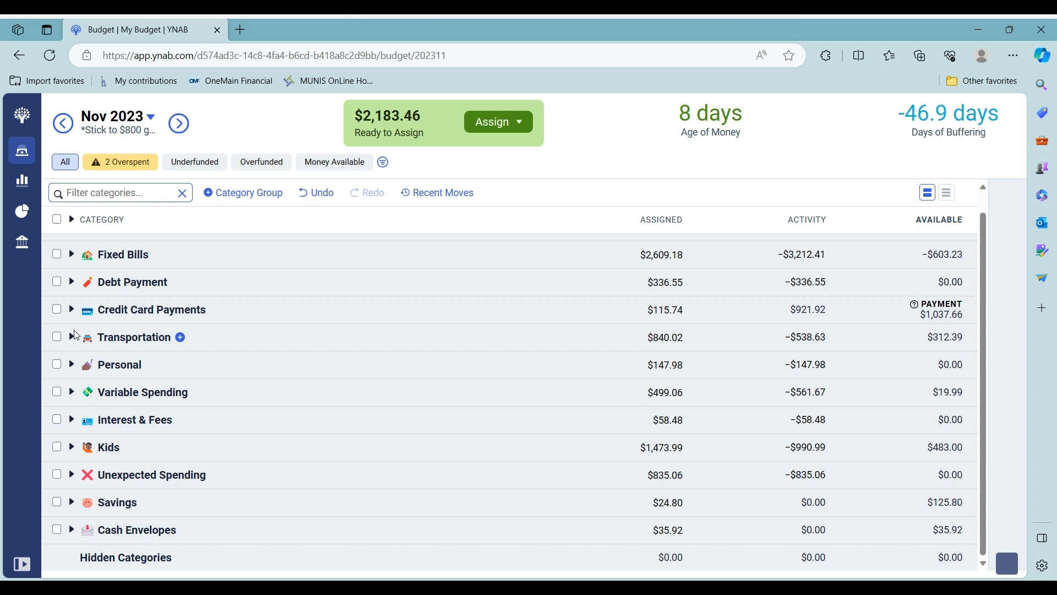
Under Fixed Bills, add 22.99 to Subscriptions so it reads $88.42 assigned
left_click(71, 255)
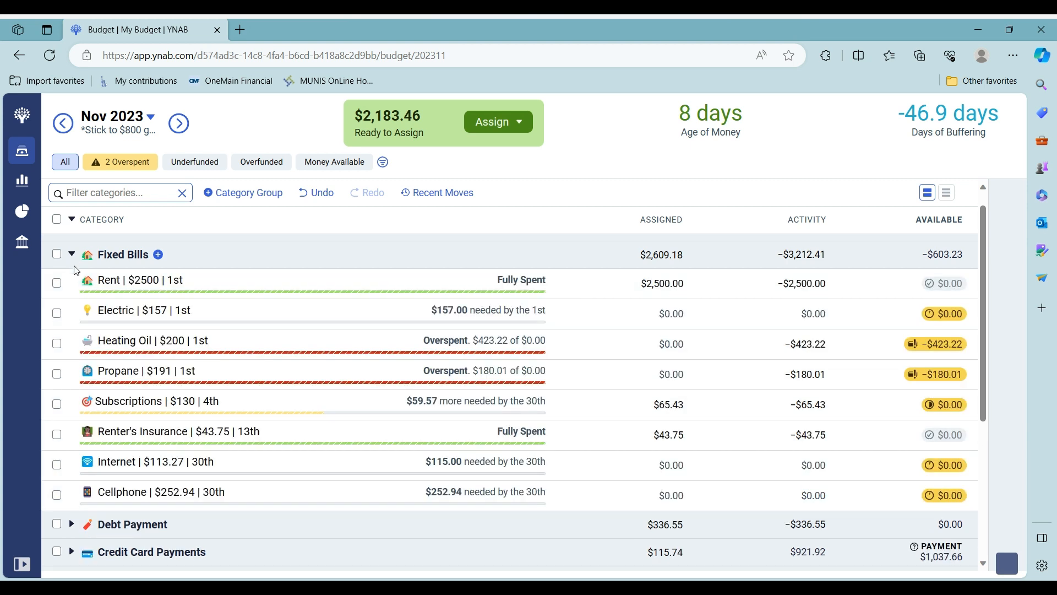
left_click(632, 399)
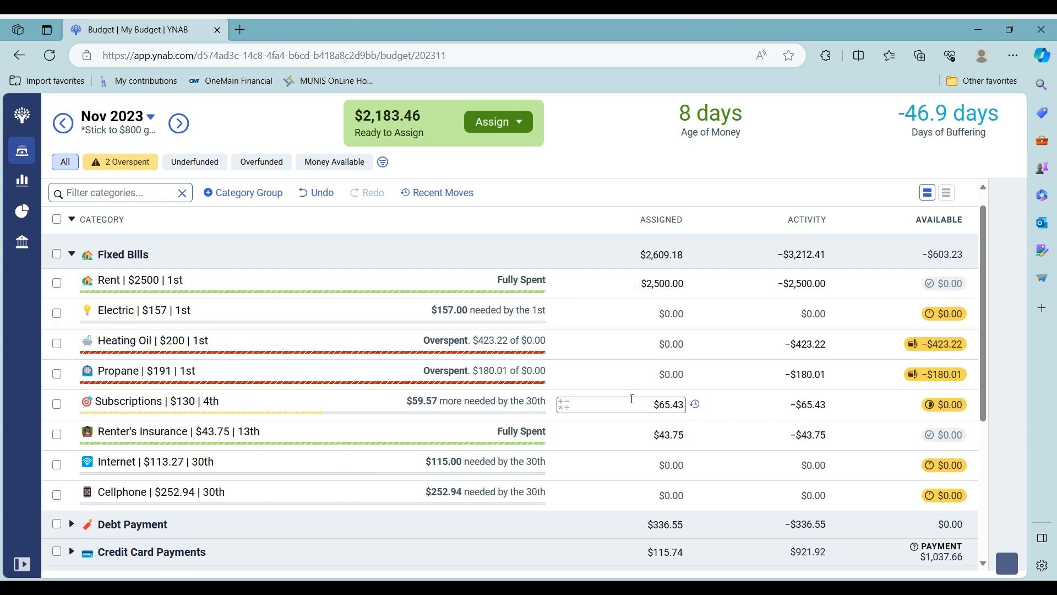
left_click(561, 405)
left_click(550, 443)
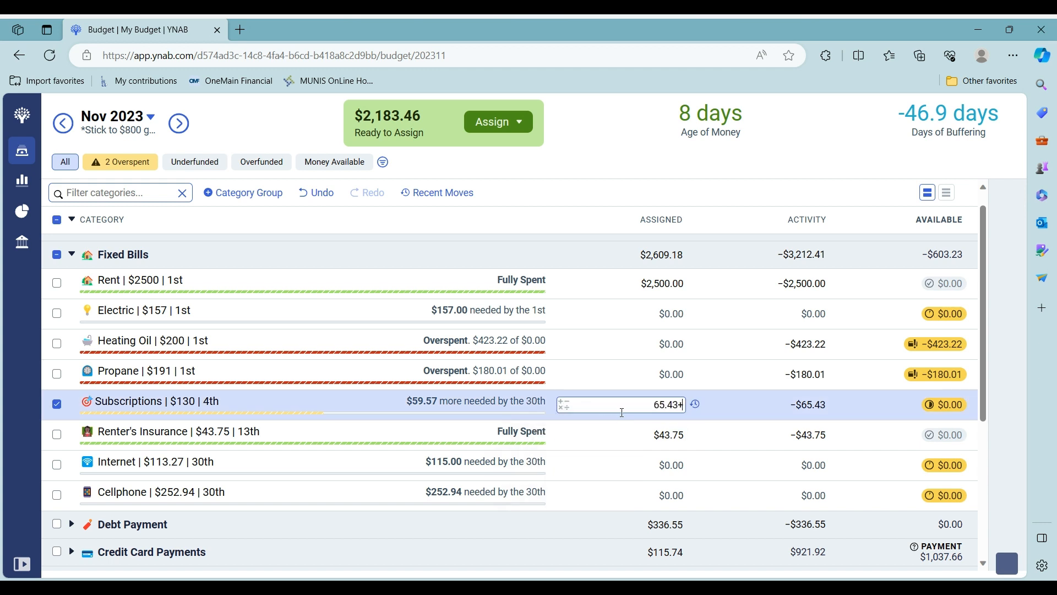
type("22.99")
key("Return")
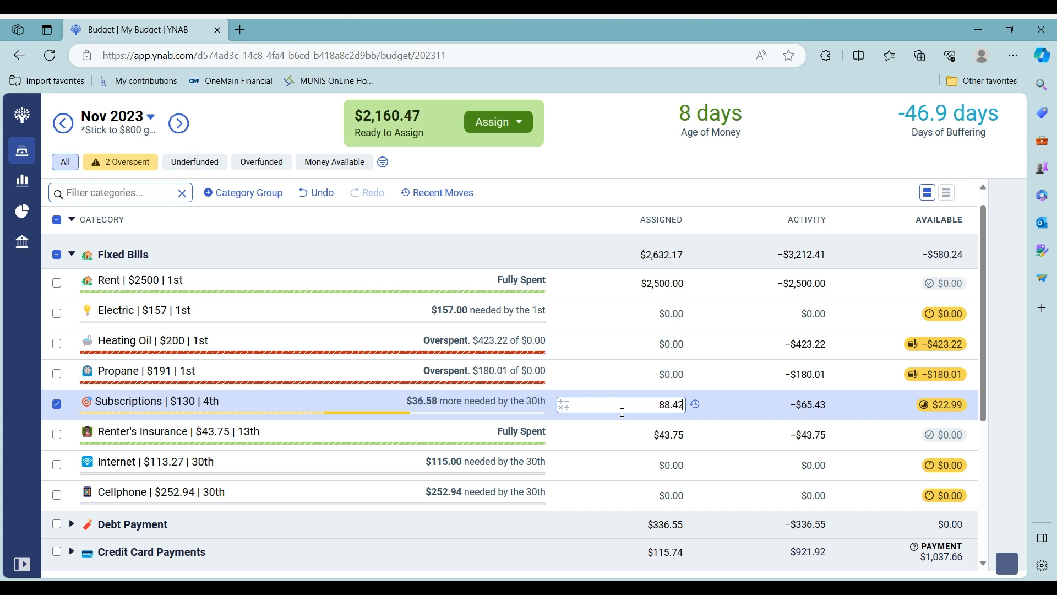
left_click(57, 405)
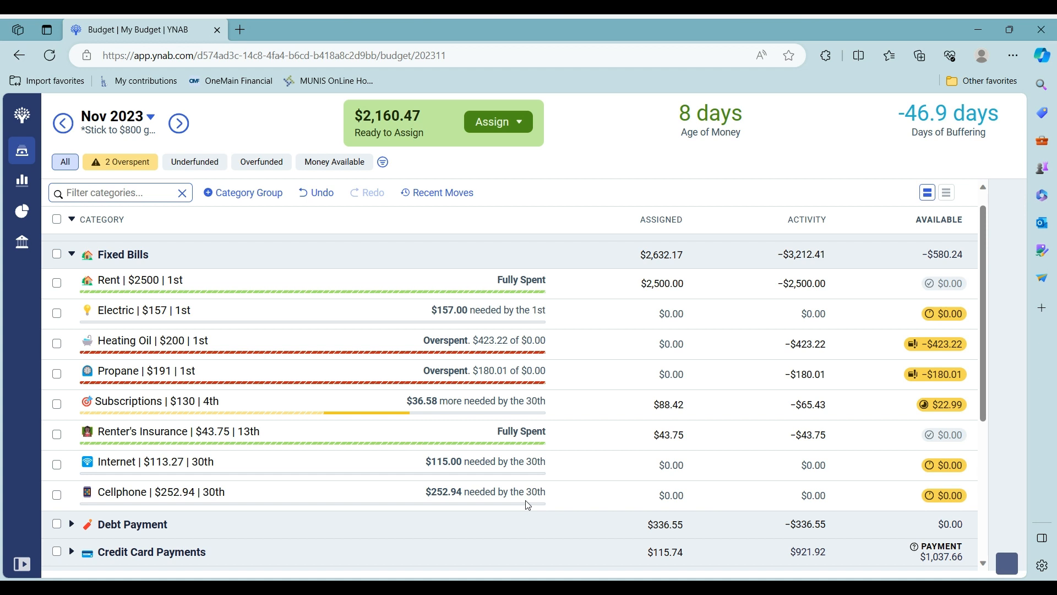
Under Debt Payment, add $300 to OMF so it reads $636.55 assigned
left_click(71, 255)
left_click(72, 283)
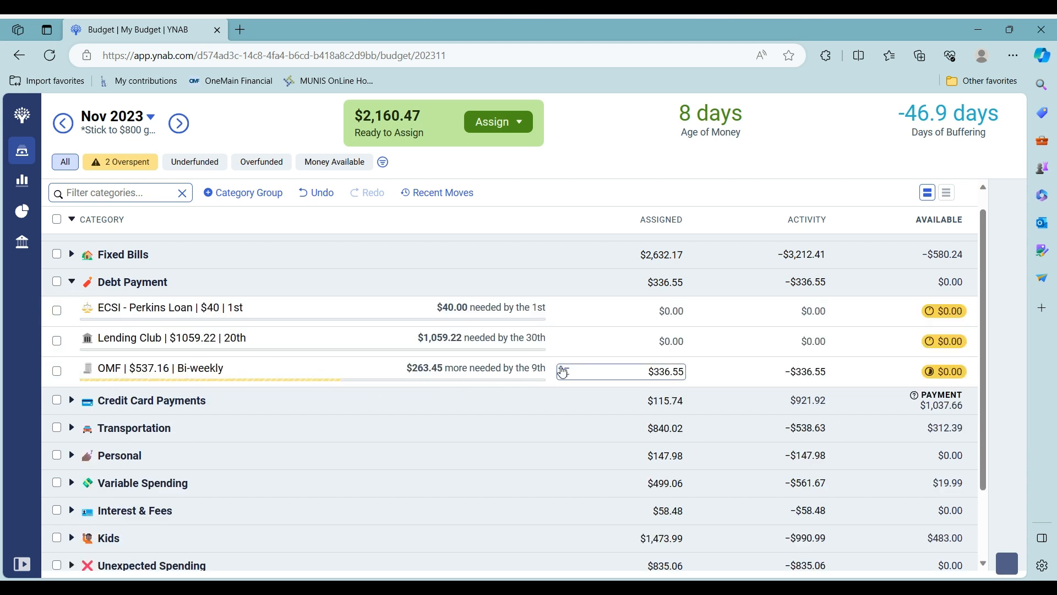
left_click(562, 371)
left_click(550, 410)
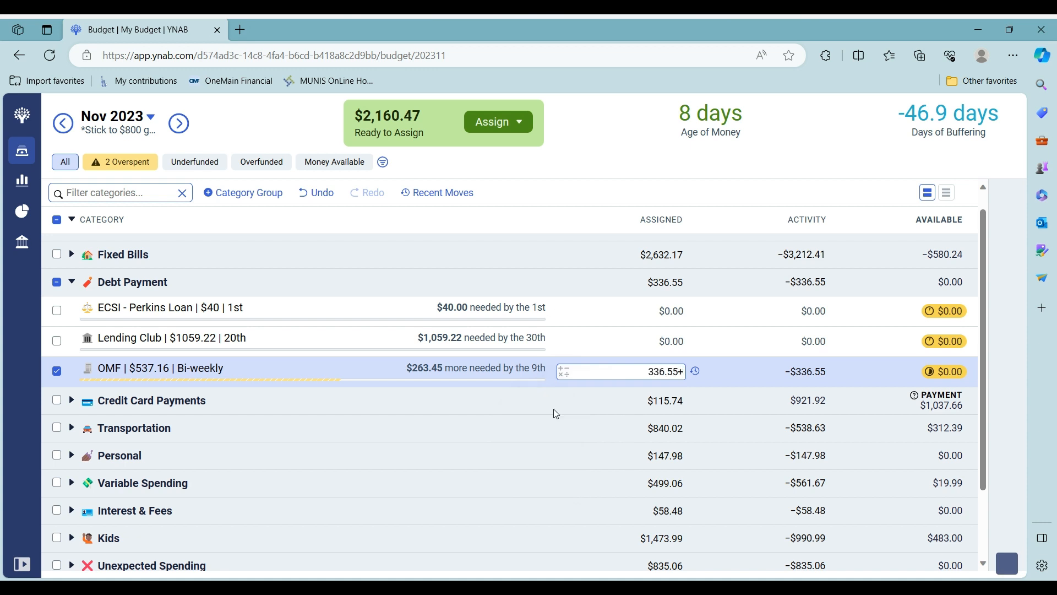
type("300")
key("Return")
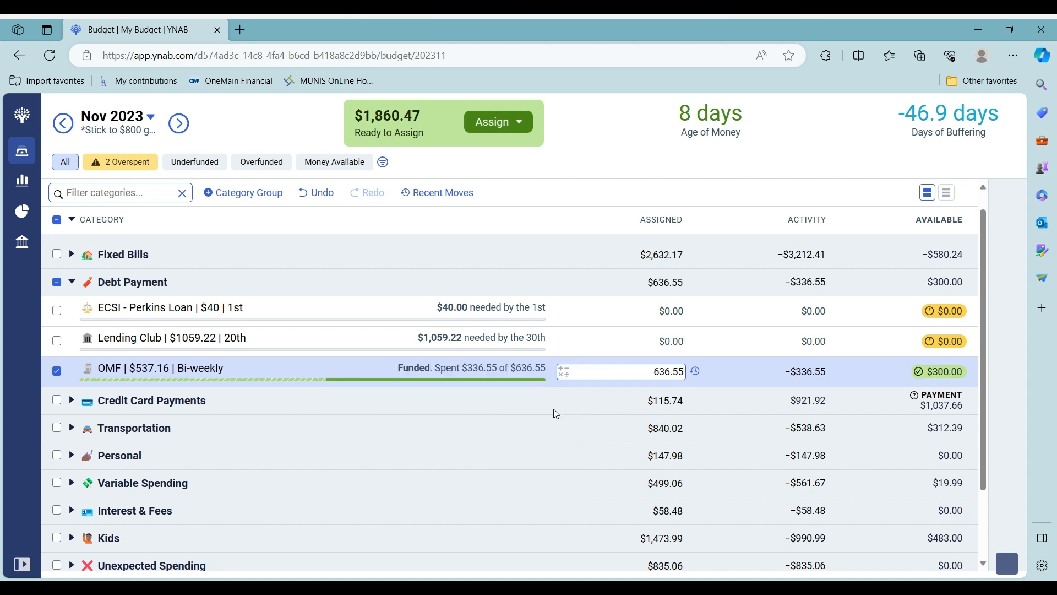
left_click(63, 371)
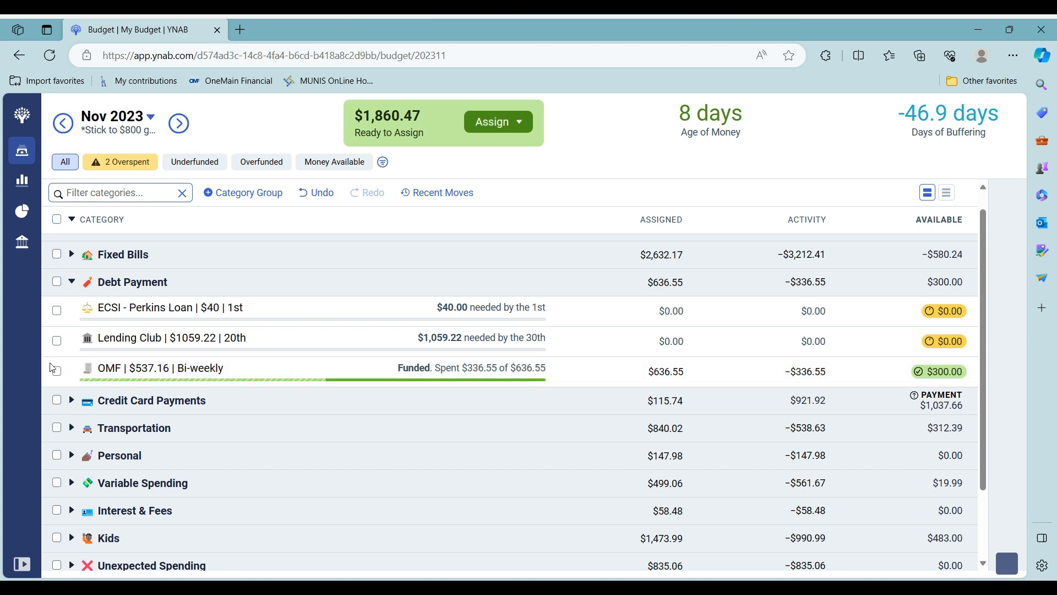
left_click(71, 283)
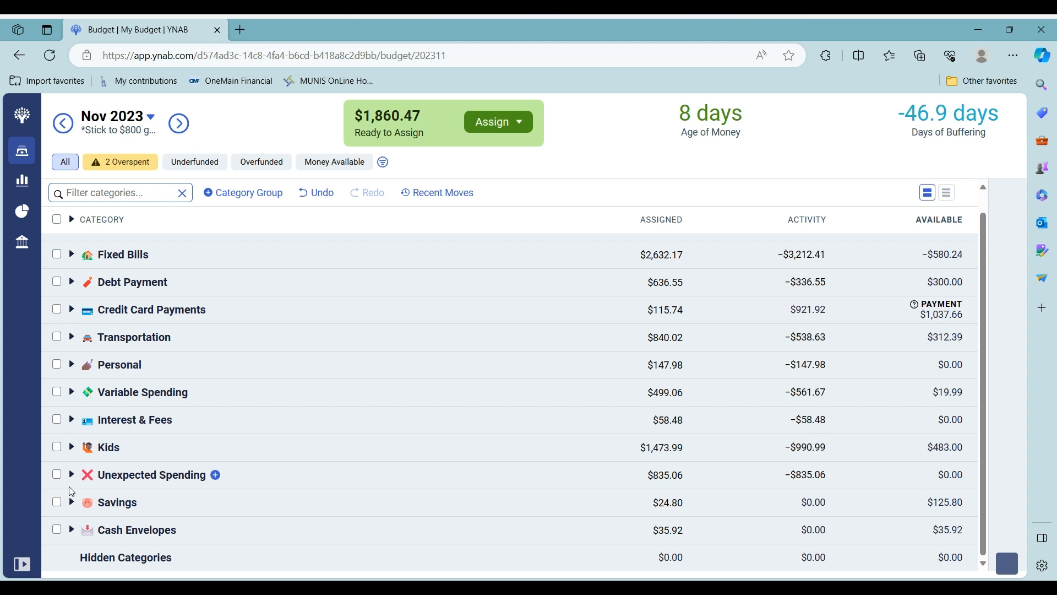
Under Cash Envelopes, add $40 to Emergency Fund, raising it to $60.00
left_click(72, 529)
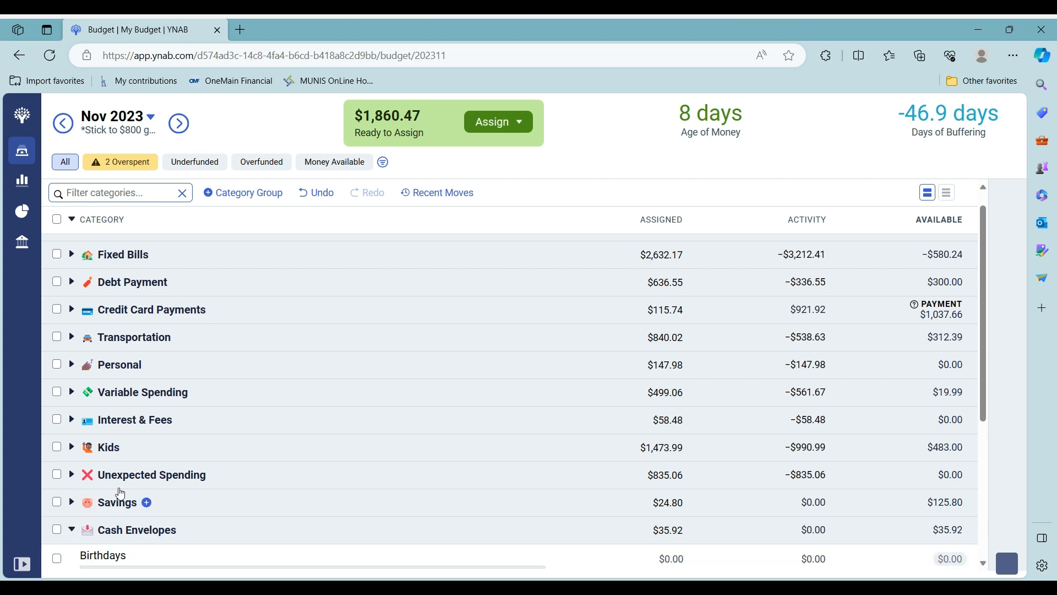
scroll(120, 493, "down", 4)
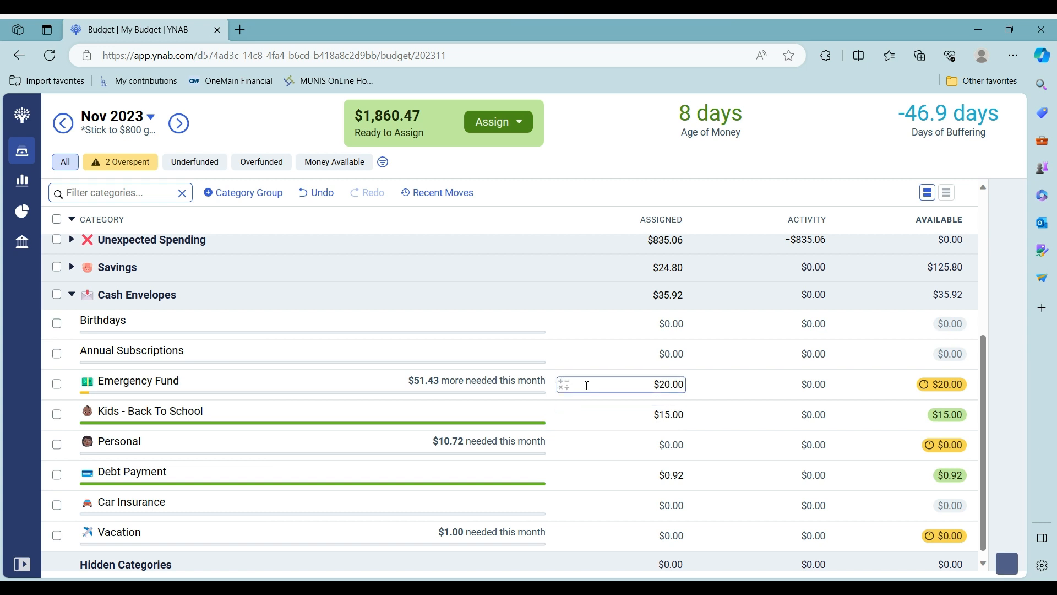
left_click(240, 391)
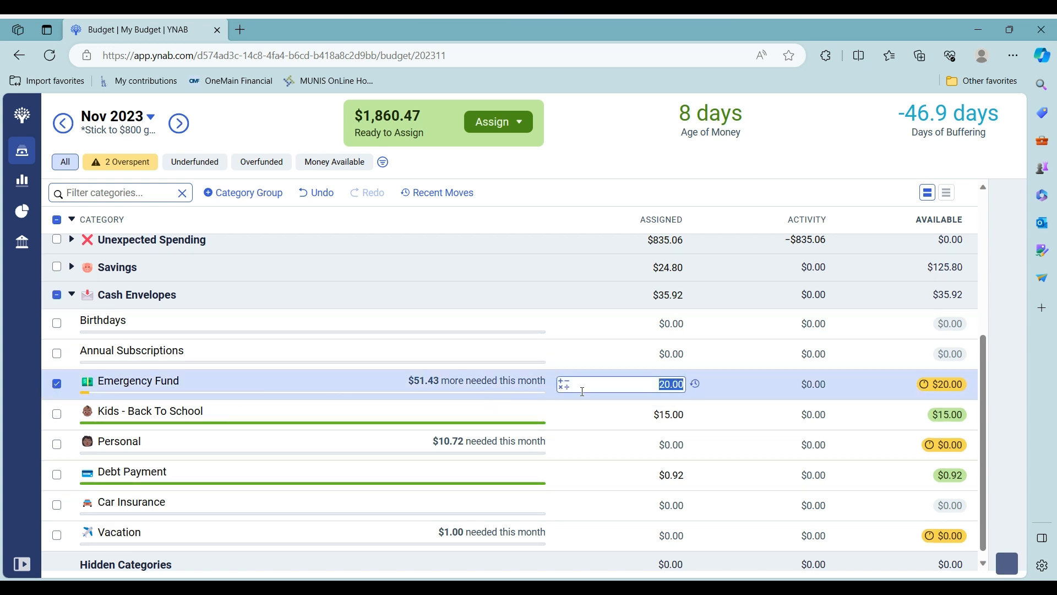
left_click(559, 385)
left_click(559, 386)
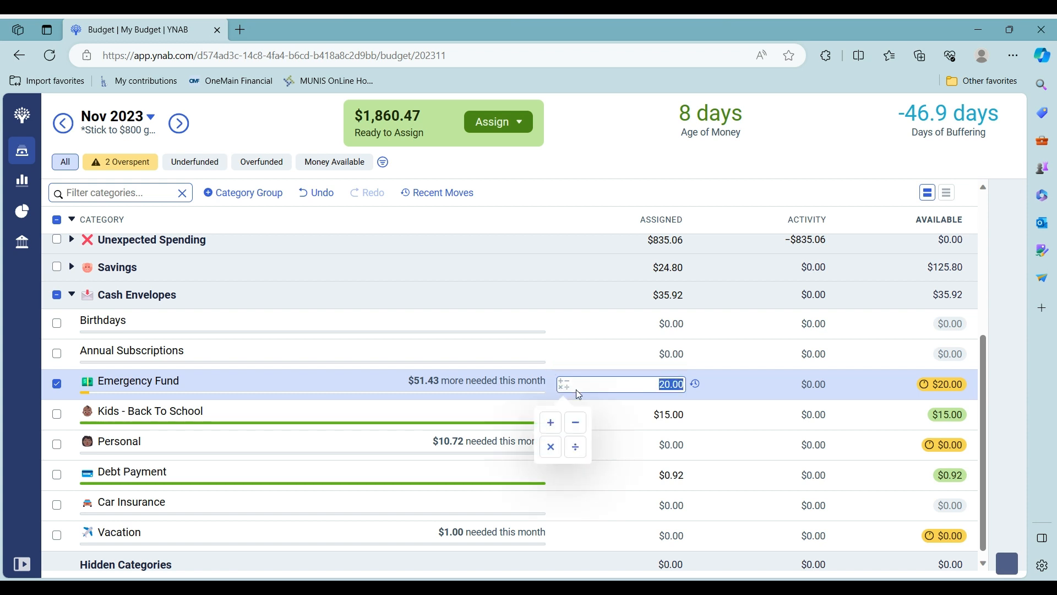
left_click(551, 423)
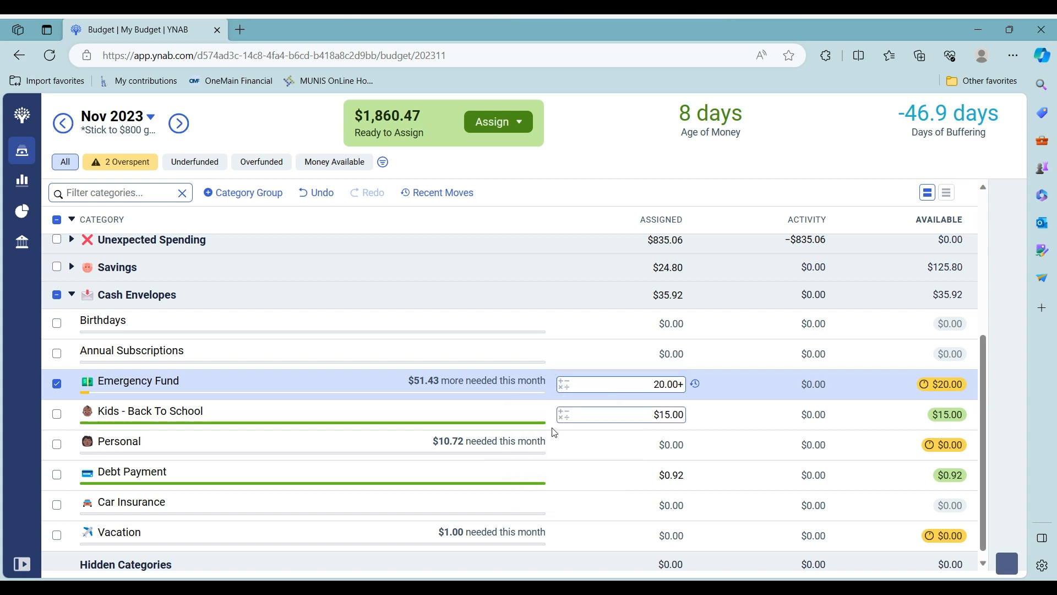
type("40")
key("Return")
left_click(57, 385)
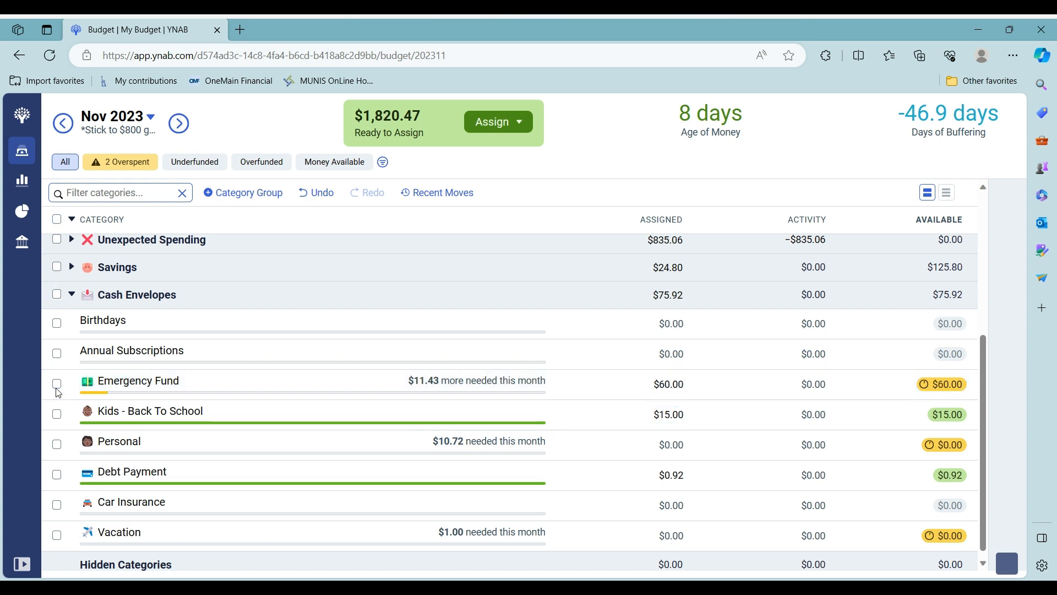
Add $20 to Kids - Back To School, raising it to $35.00
left_click(59, 422)
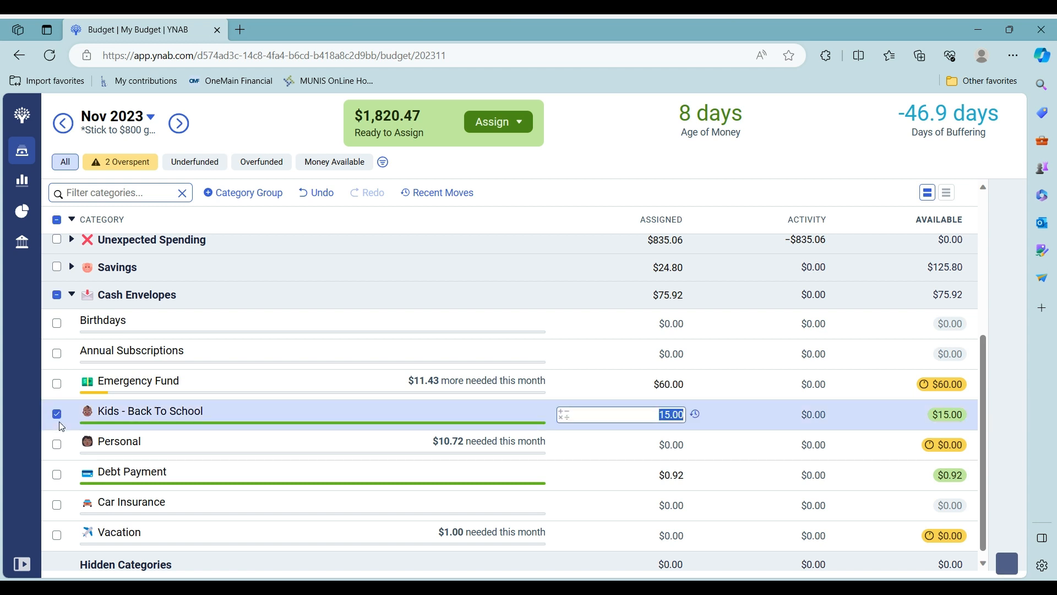
left_click(563, 416)
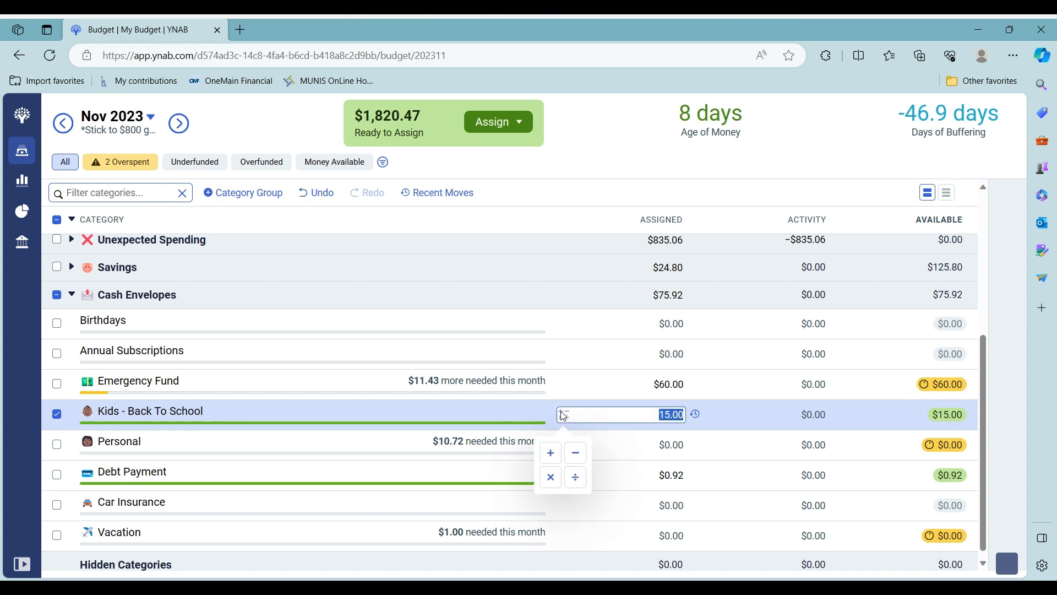
left_click(551, 453)
type("2")
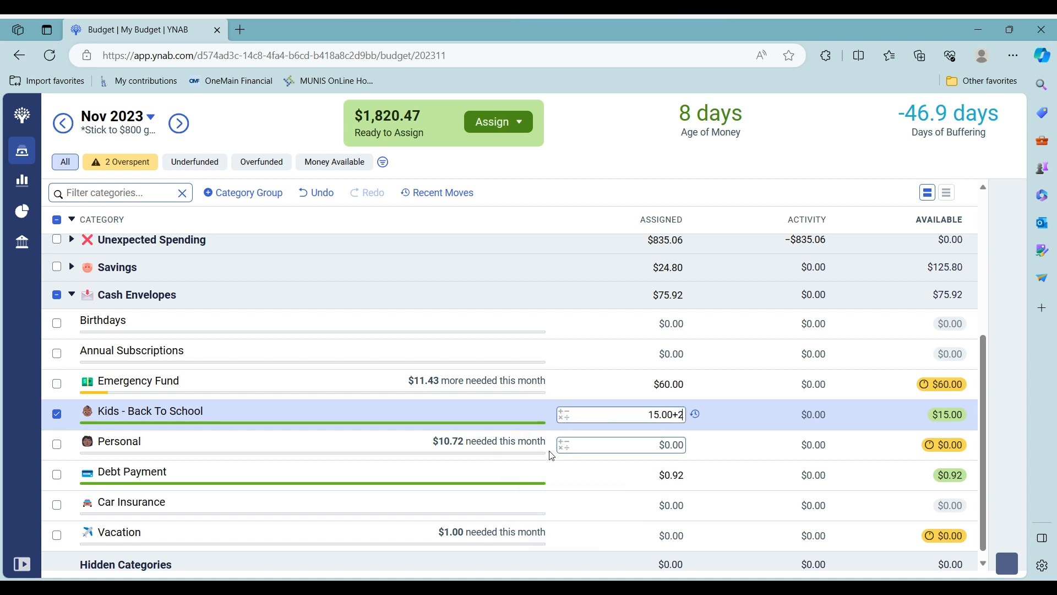
type("0")
key("Return")
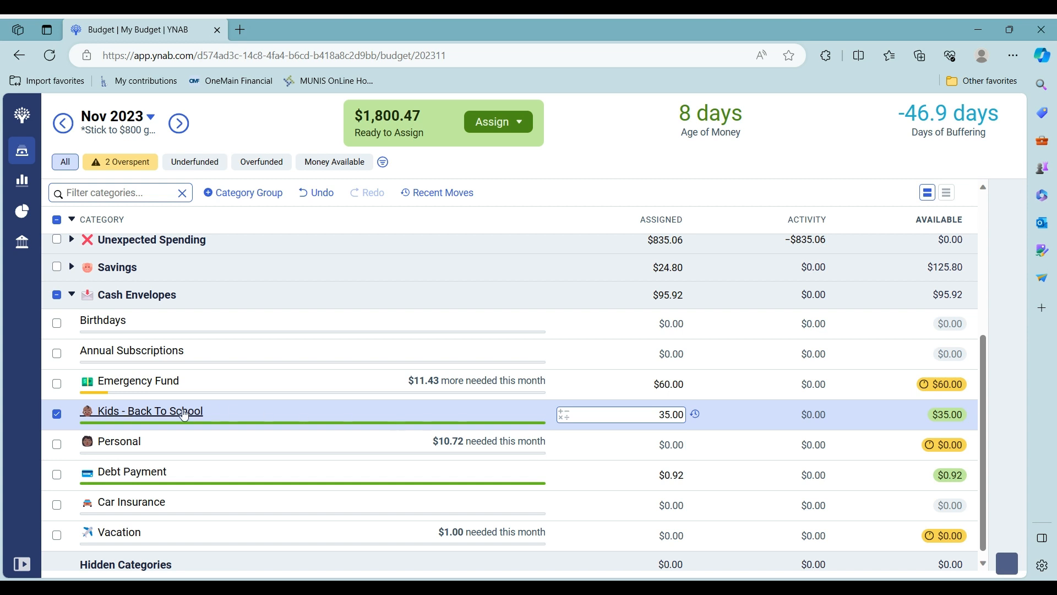
left_click(56, 414)
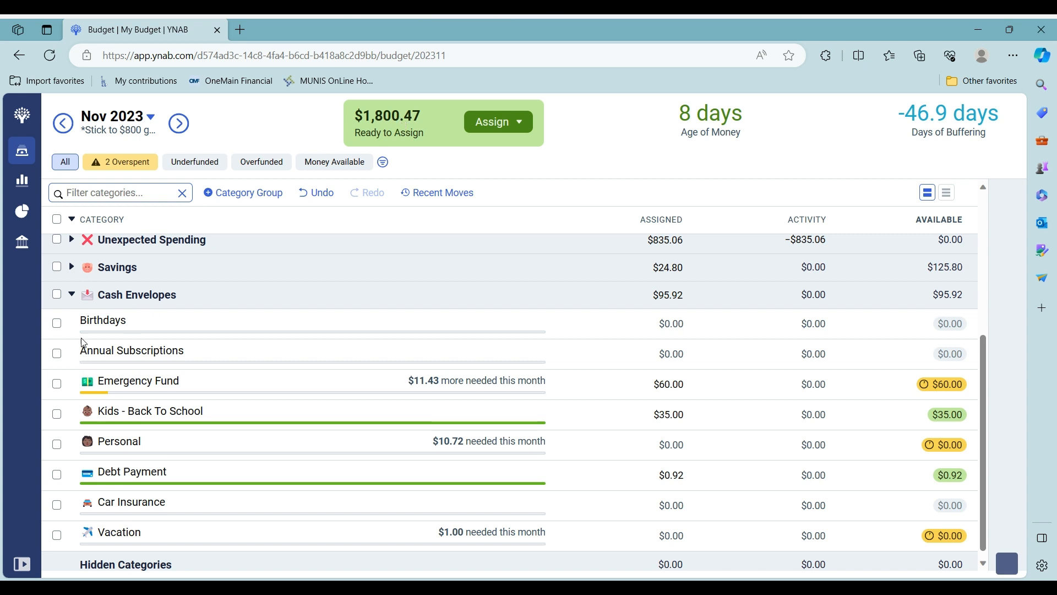
Under Variable Spending, add $25 to Eating Out, making it $113.91 assigned
left_click(70, 296)
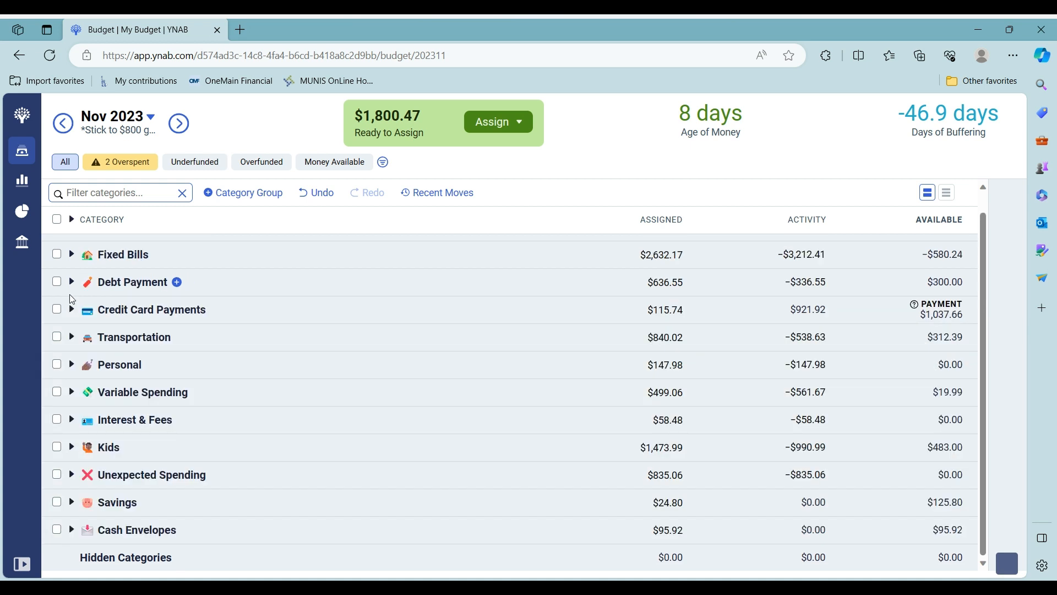
left_click(72, 392)
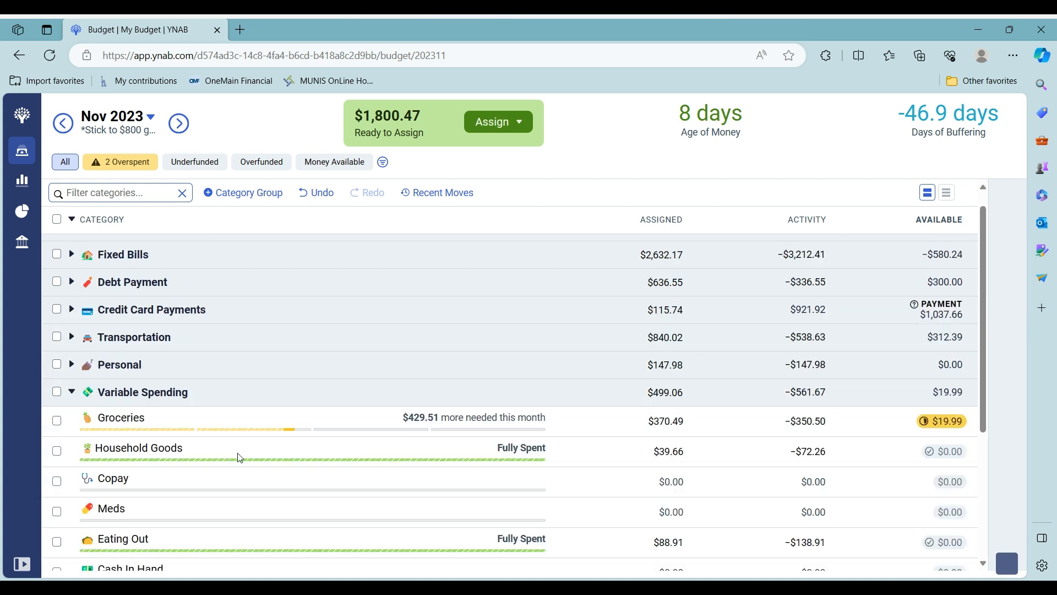
scroll(236, 458, "down", 1)
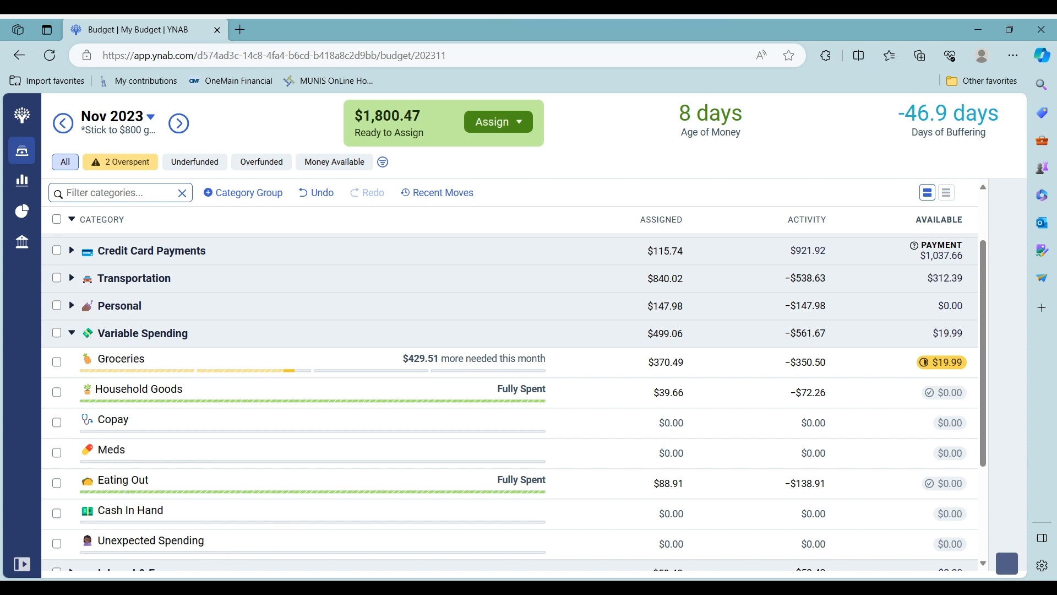
left_click(636, 485)
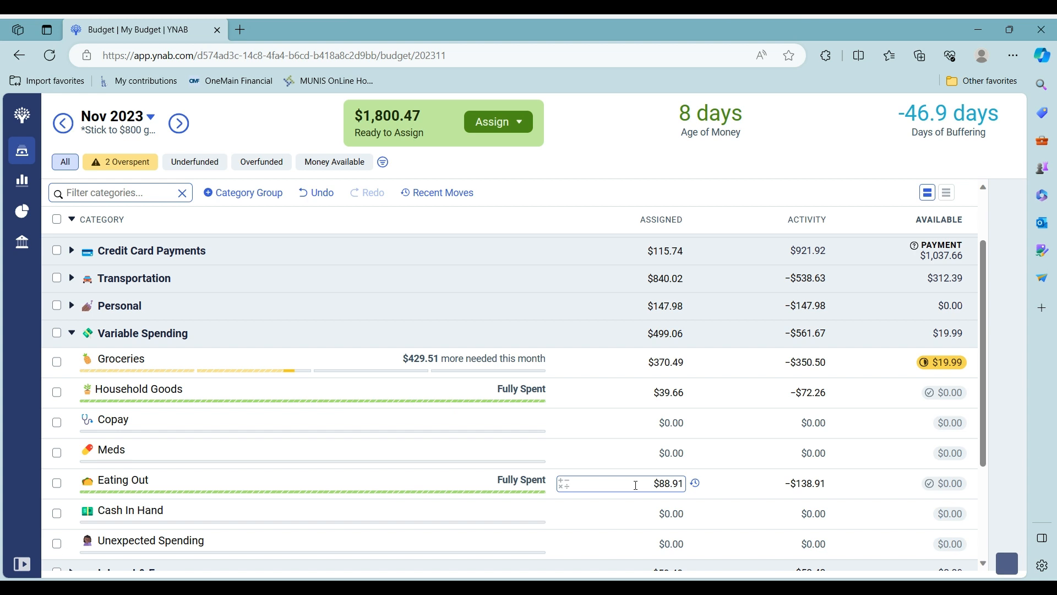
left_click(565, 484)
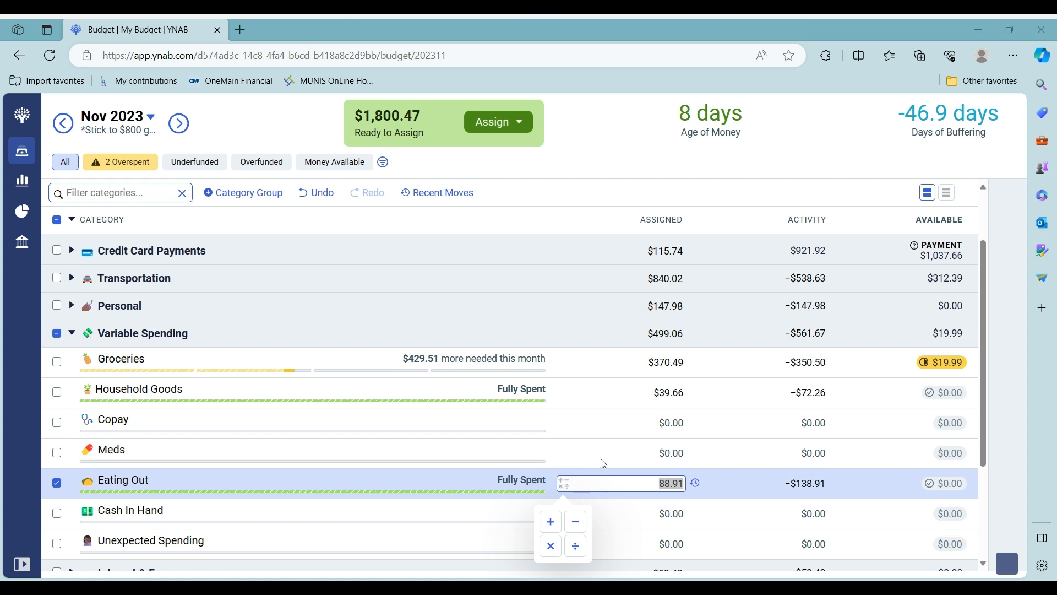
left_click(798, 484)
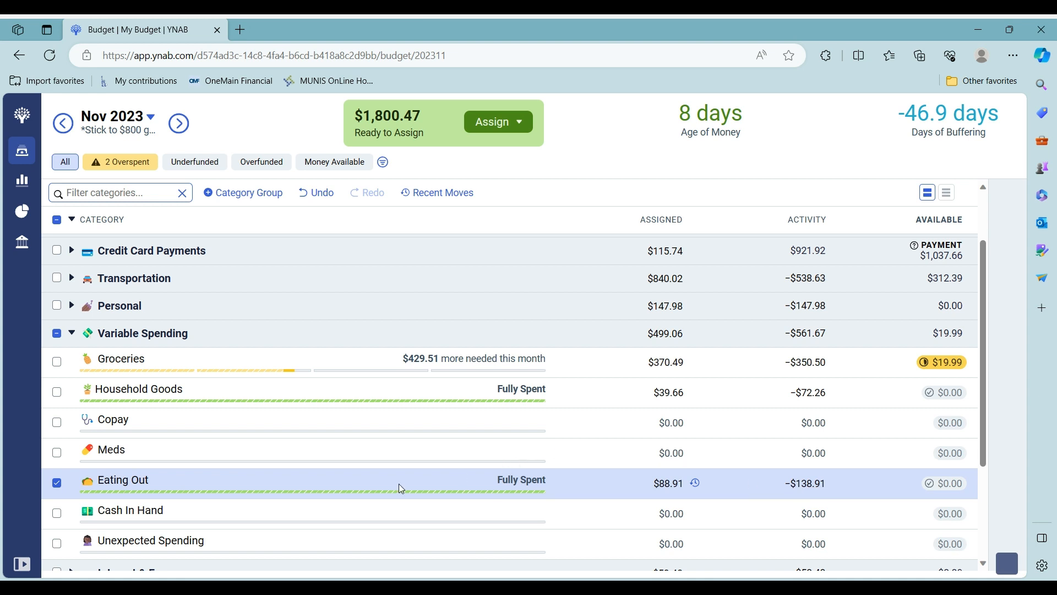
scroll(565, 380, "down", 2)
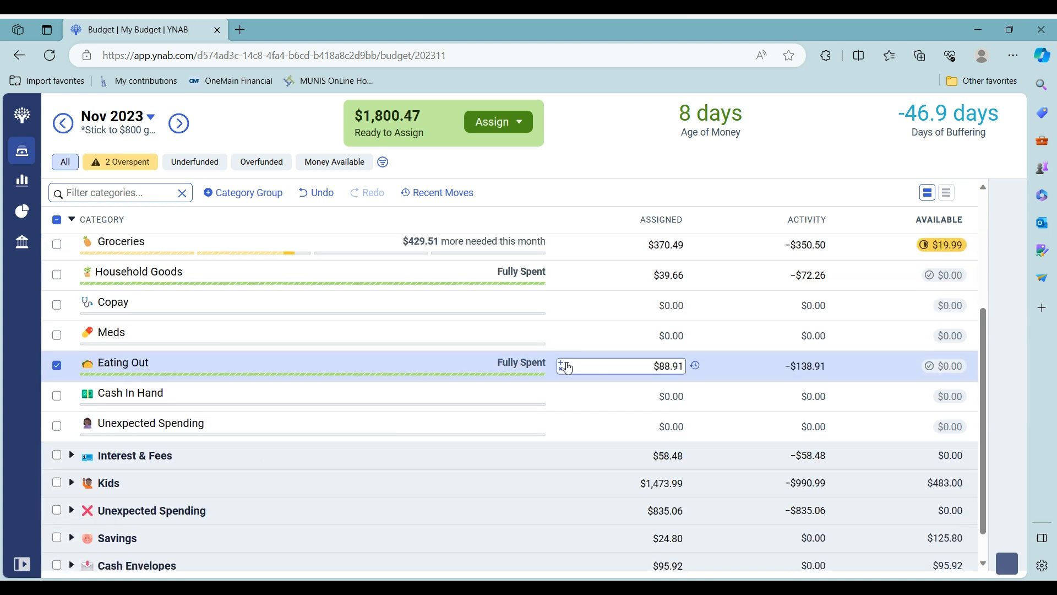
left_click(562, 368)
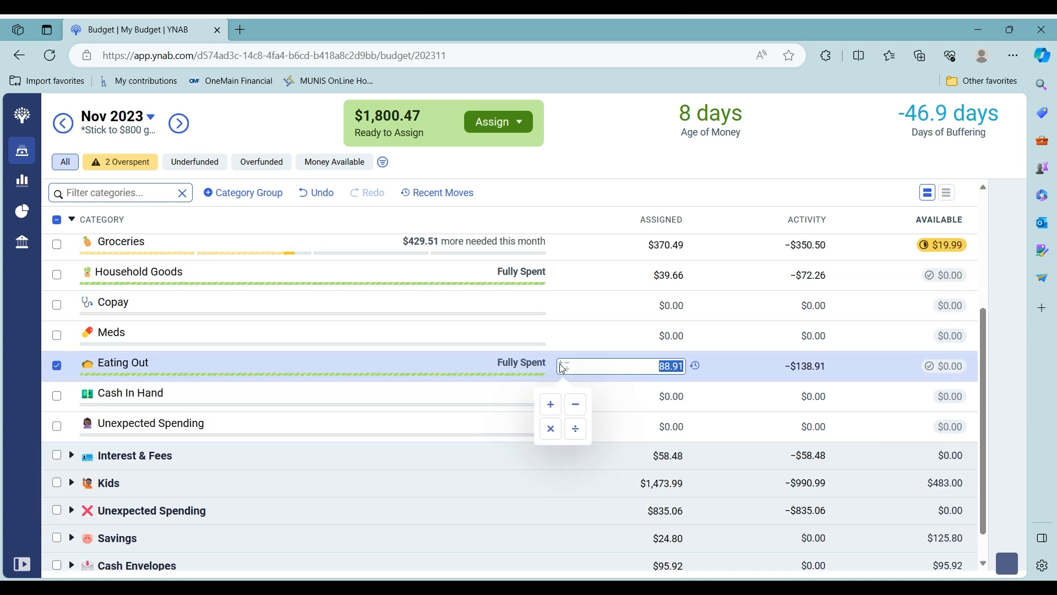
left_click(549, 406)
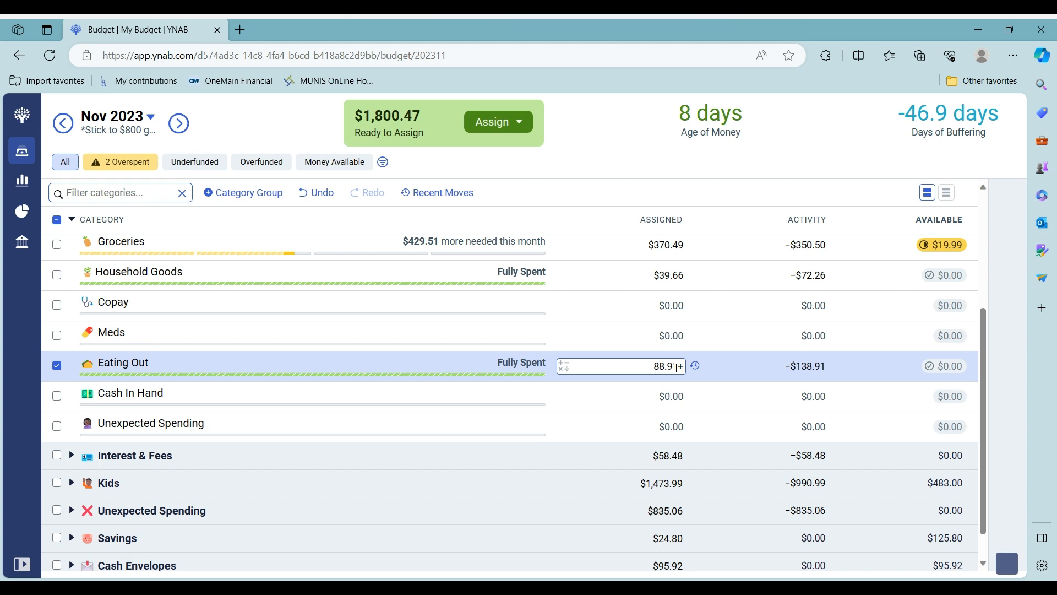
type("25")
key("Return")
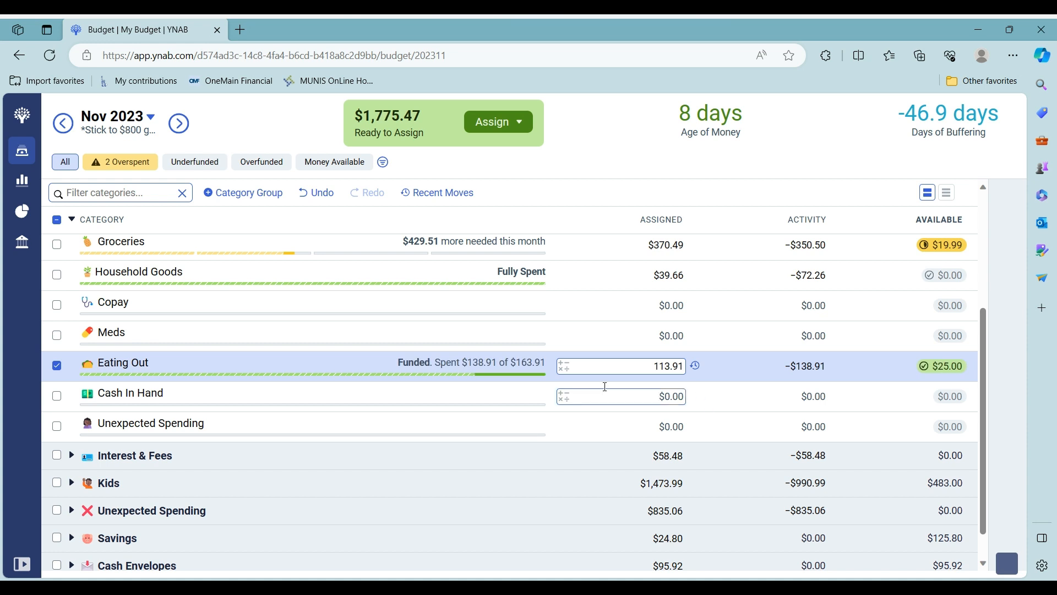
left_click(67, 372)
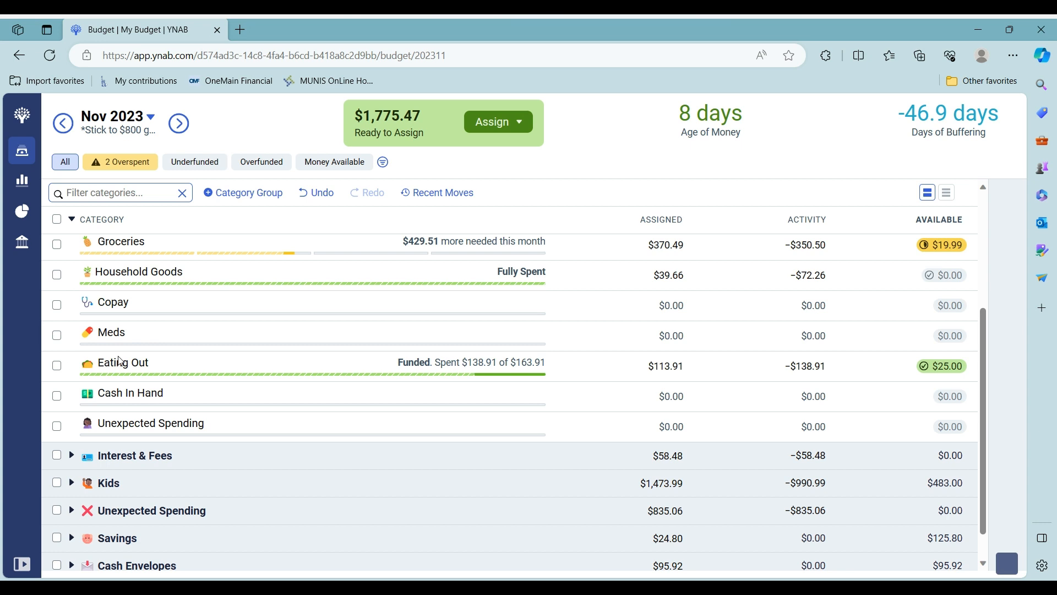
Collapse all category groups and expand only the Transportation group
left_click(71, 219)
scroll(462, 394, "up", 1)
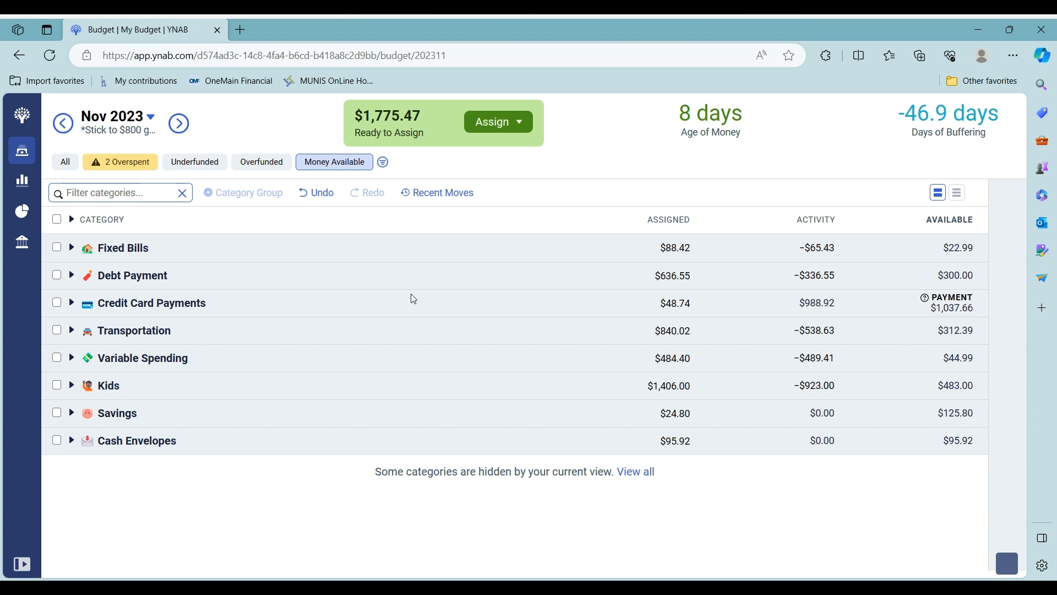
left_click(71, 330)
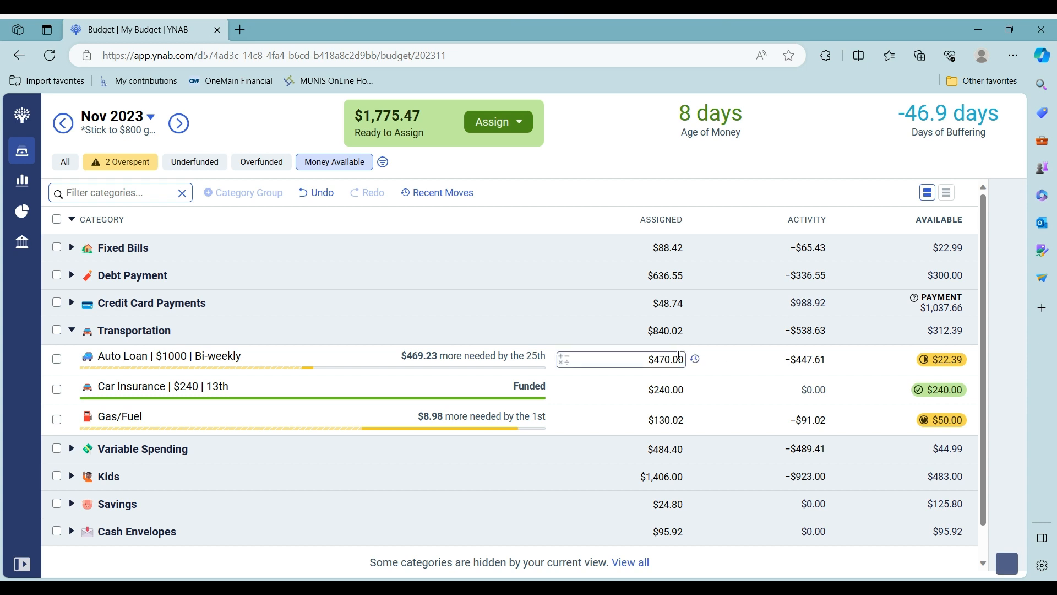
Add 470 to Auto Loan's assignment, bringing it to $940.00, then view its money-move history
left_click(57, 361)
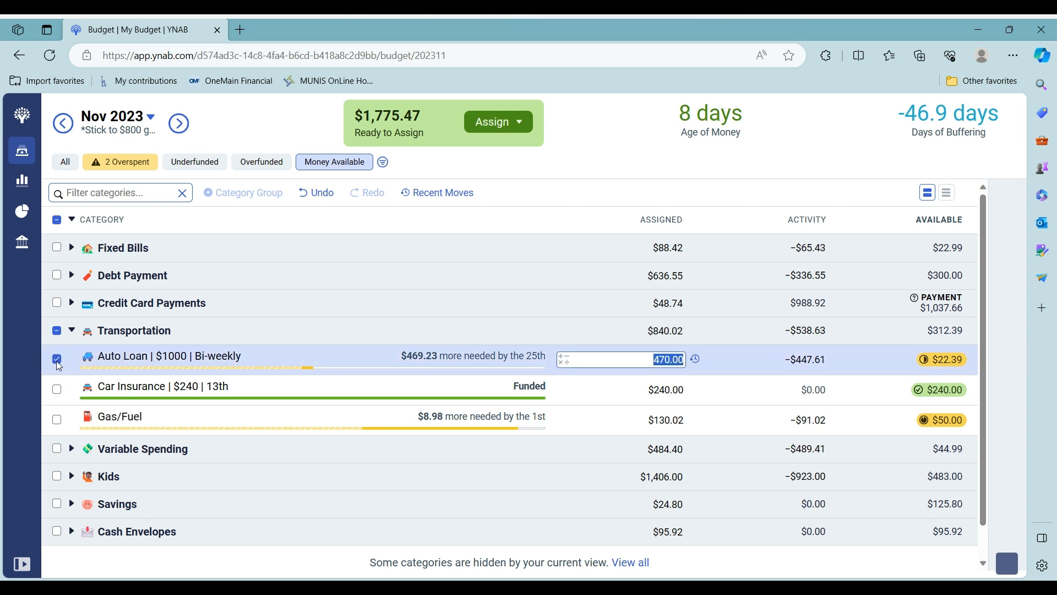
left_click(562, 360)
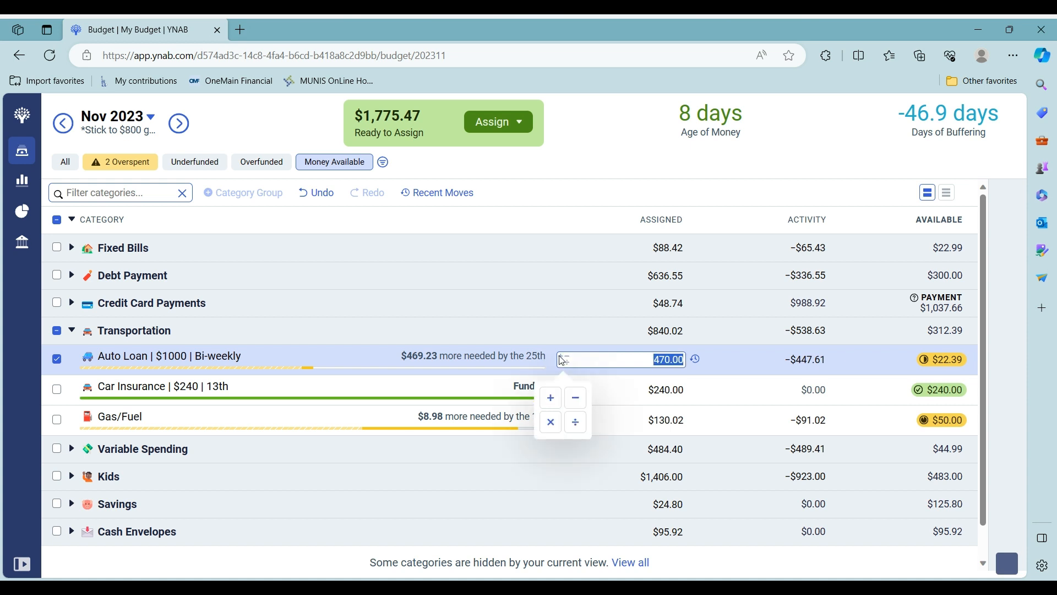
left_click(551, 398)
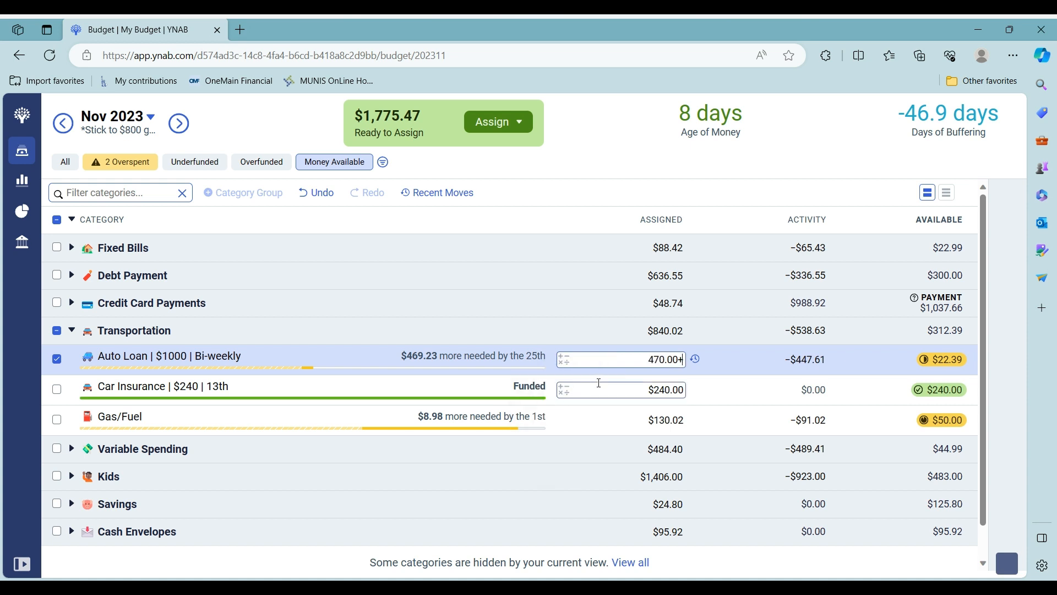
type("470")
key("Return")
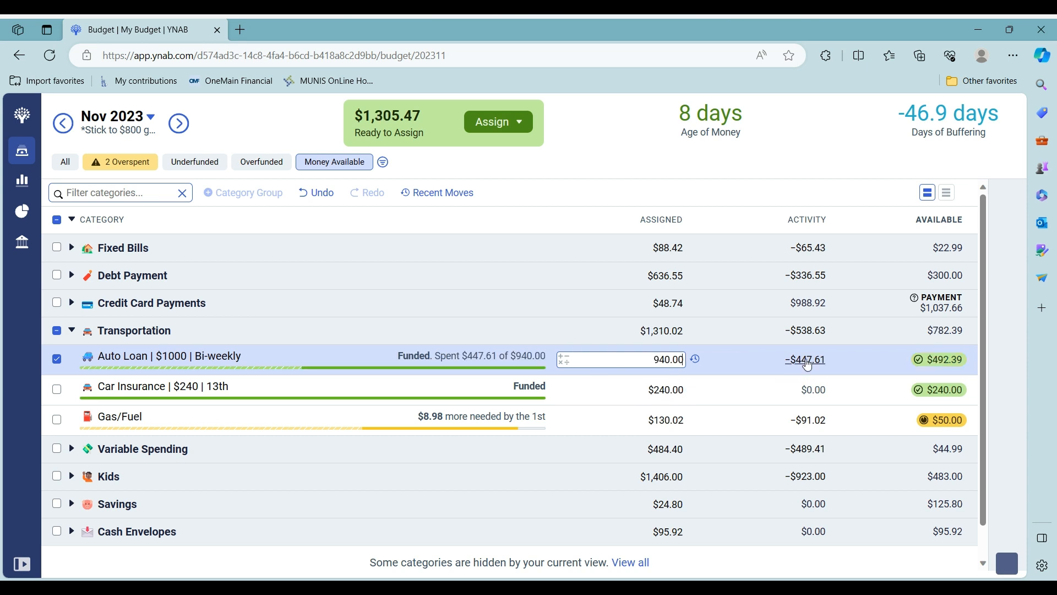
left_click(695, 359)
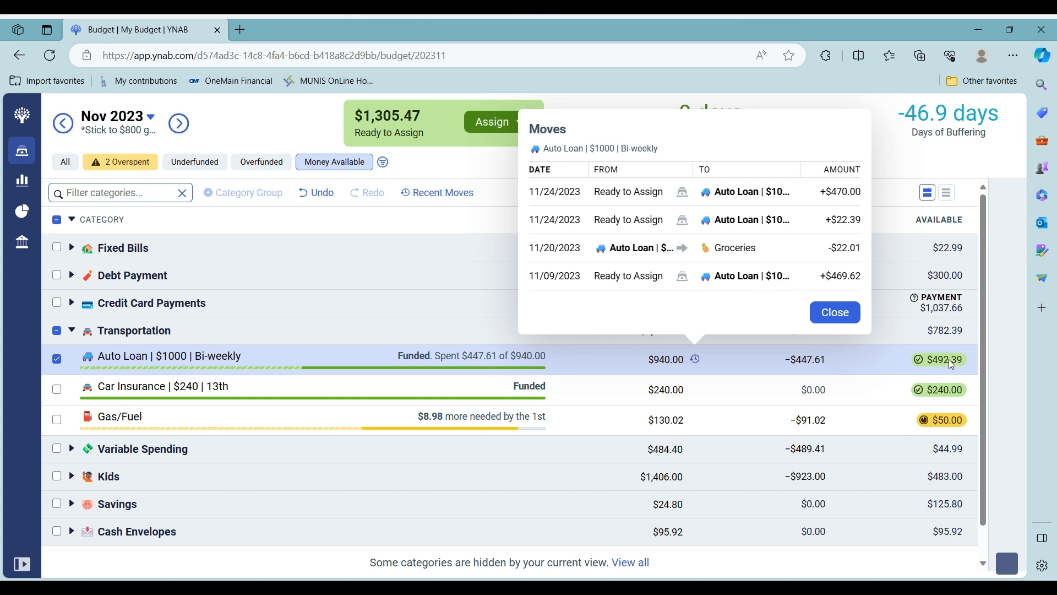
Move $22.39 from Auto Loan's available balance back to Ready to Assign, trimming its assignment to $917.61
left_click(826, 314)
left_click(947, 360)
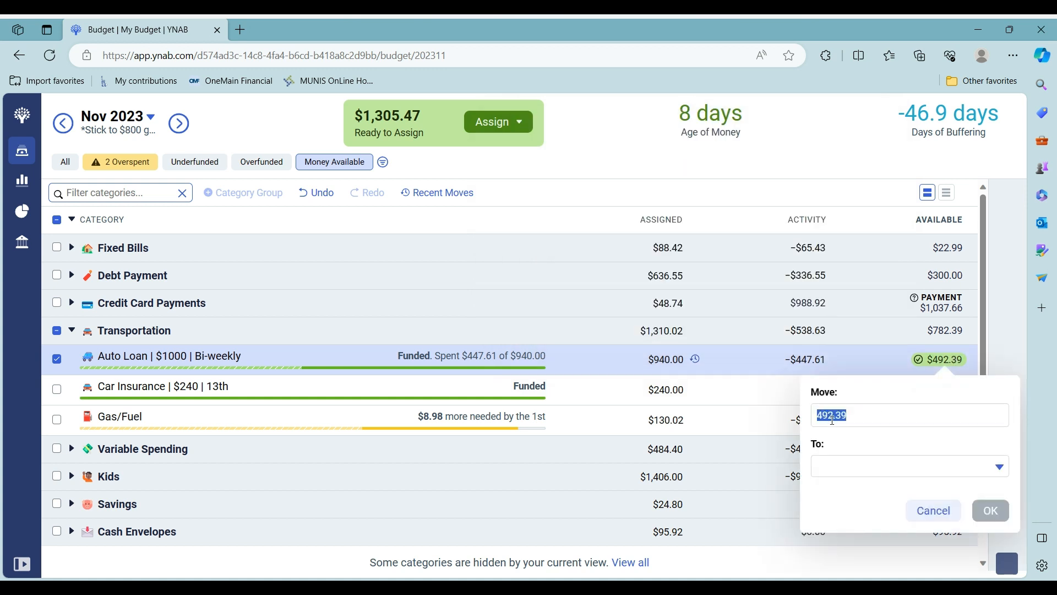
left_click(829, 415)
key("BackSpace")
key("BackSpace")
type("2")
left_click(860, 466)
left_click(952, 230)
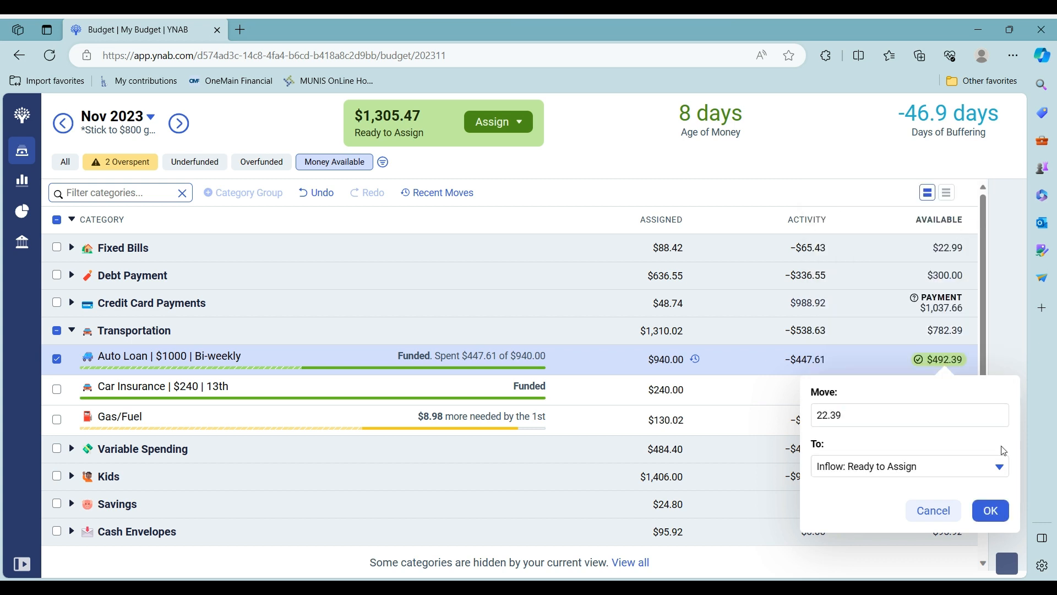
left_click(991, 511)
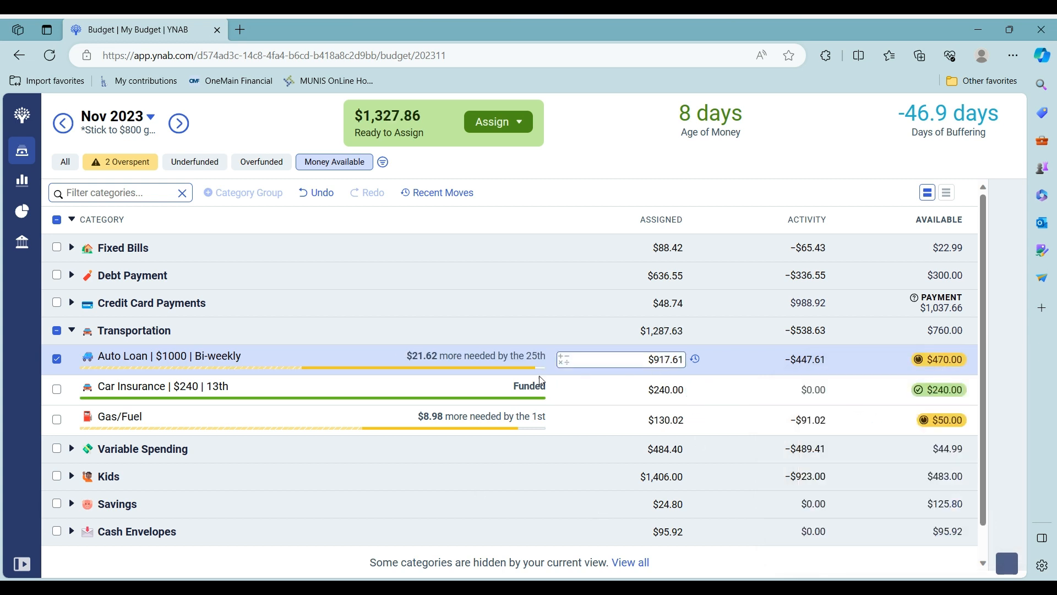
left_click(57, 359)
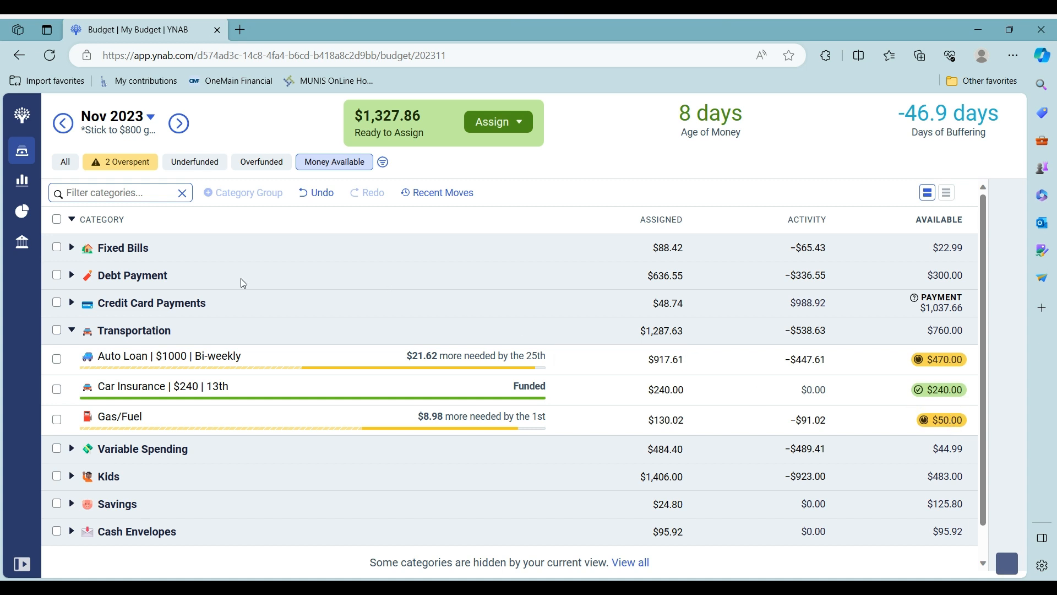
Collapse Transportation, then expand and collapse Variable Spending and Kids to check their categories
left_click(72, 335)
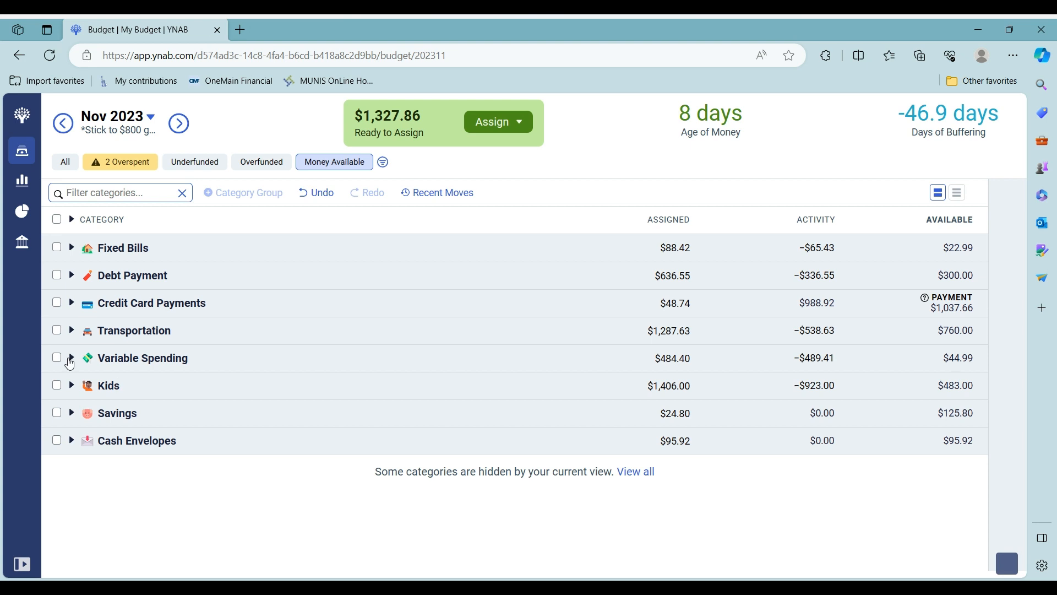
left_click(71, 358)
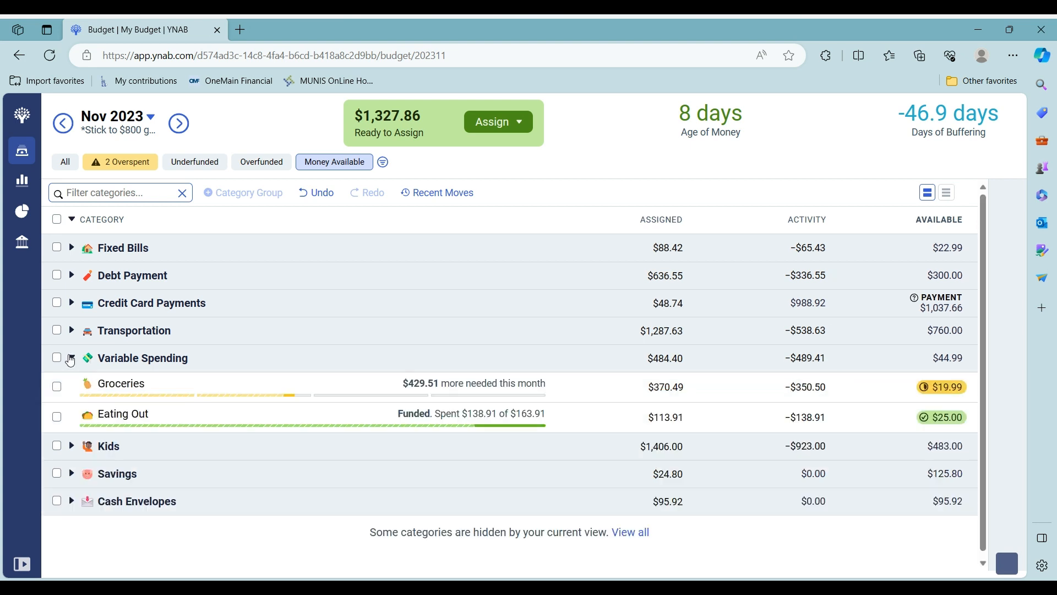
left_click(71, 357)
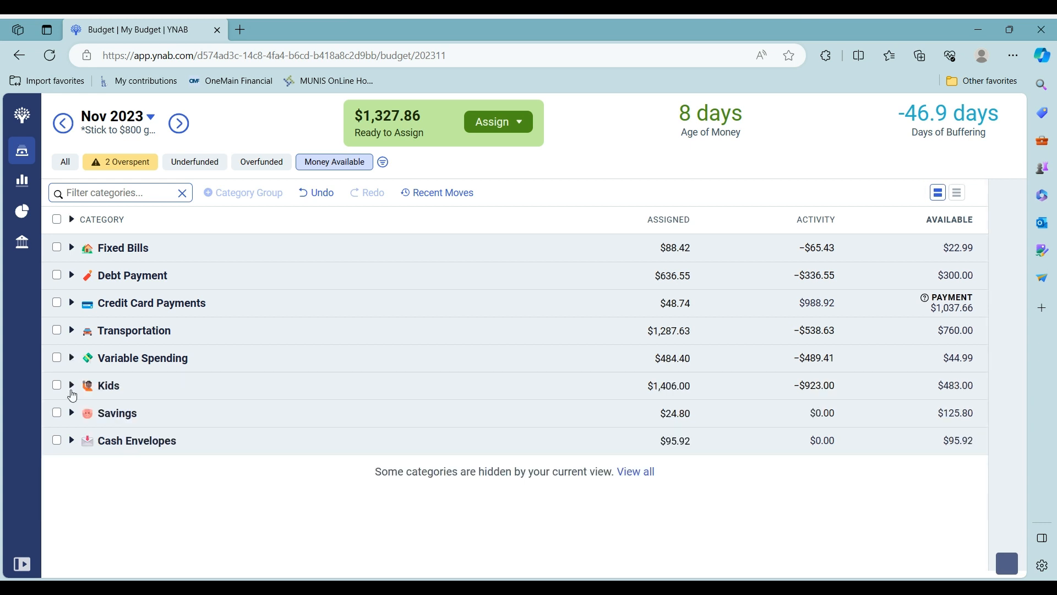
left_click(71, 385)
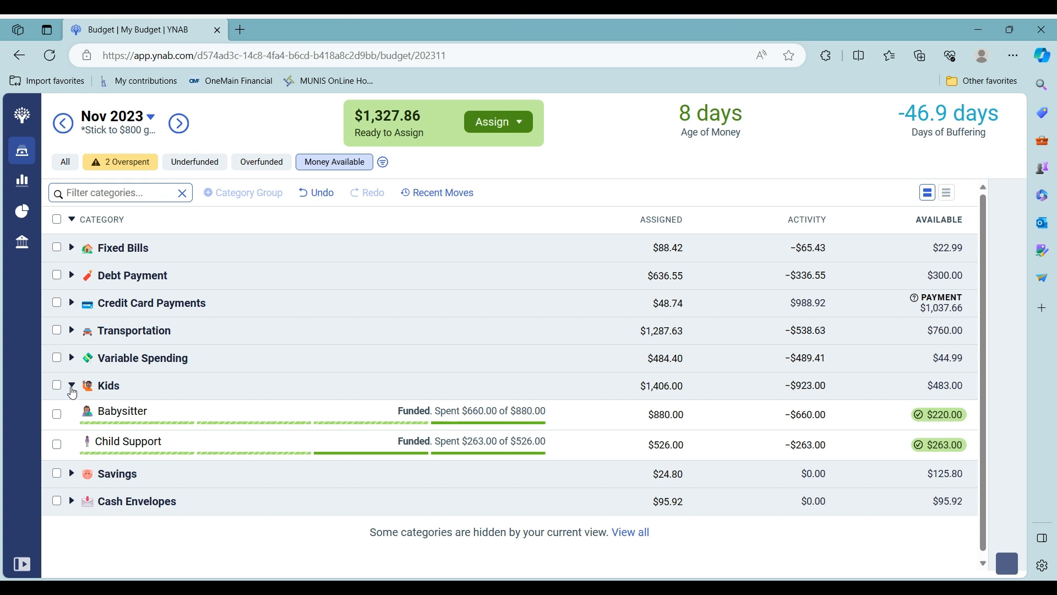
left_click(72, 389)
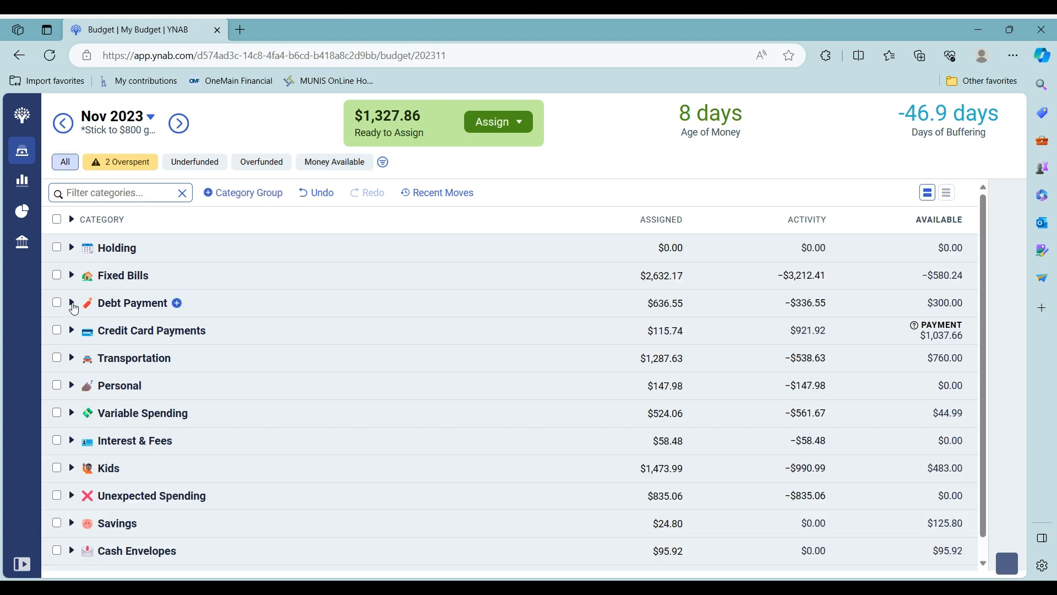
Assign $1,059.22 to Lending Club under Debt Payment, leaving $268.64 Ready to Assign
left_click(72, 303)
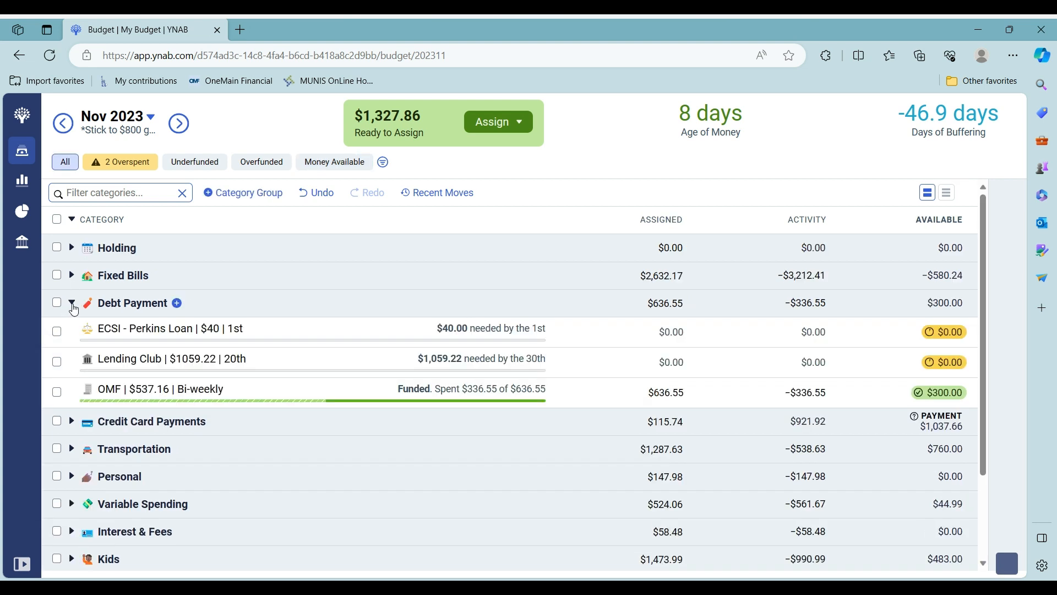
left_click(606, 366)
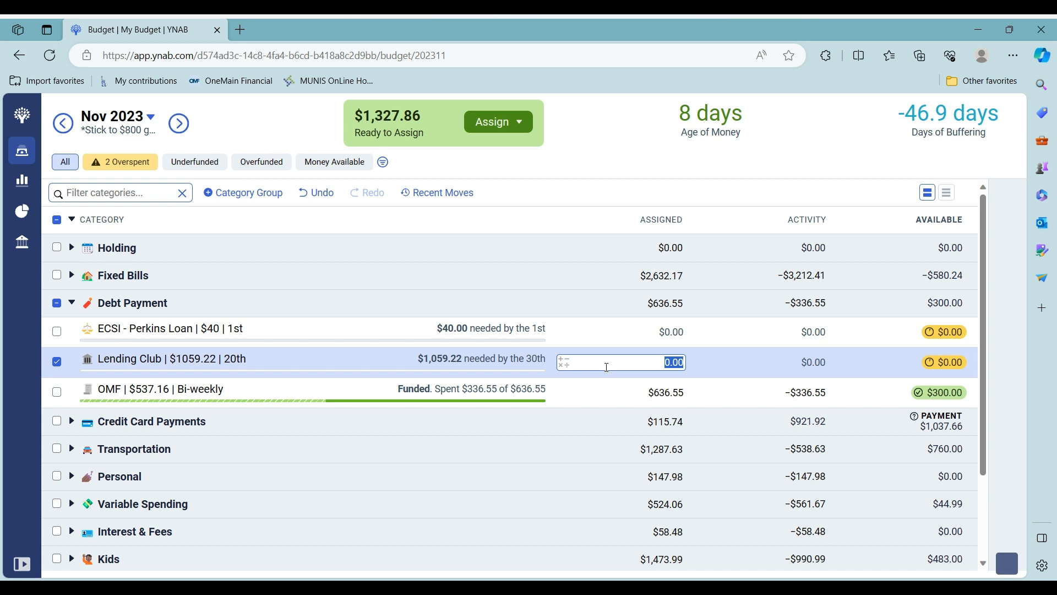
type("1059.22")
key("Return")
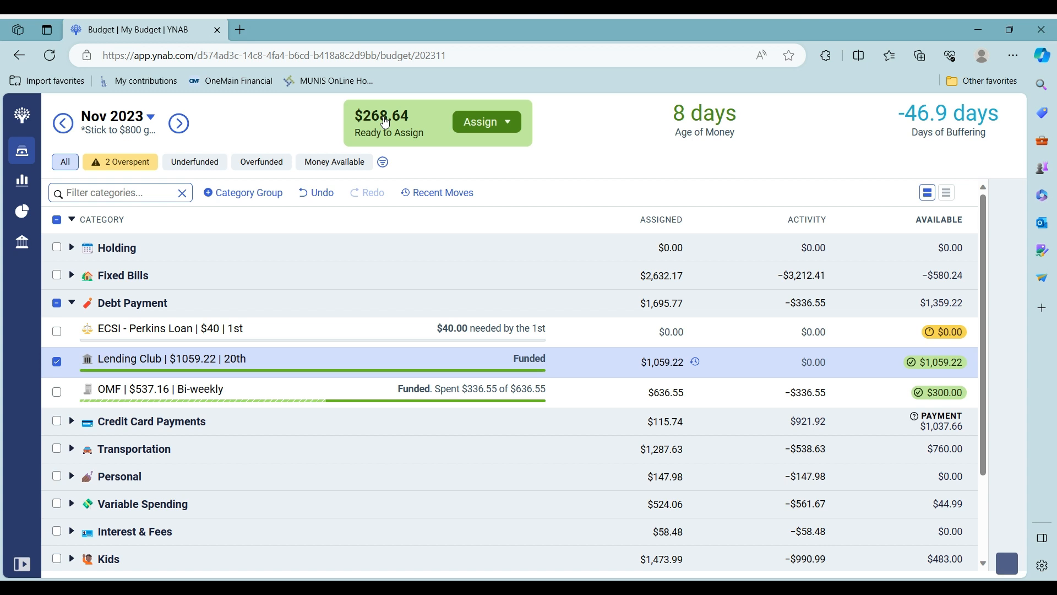
left_click(57, 363)
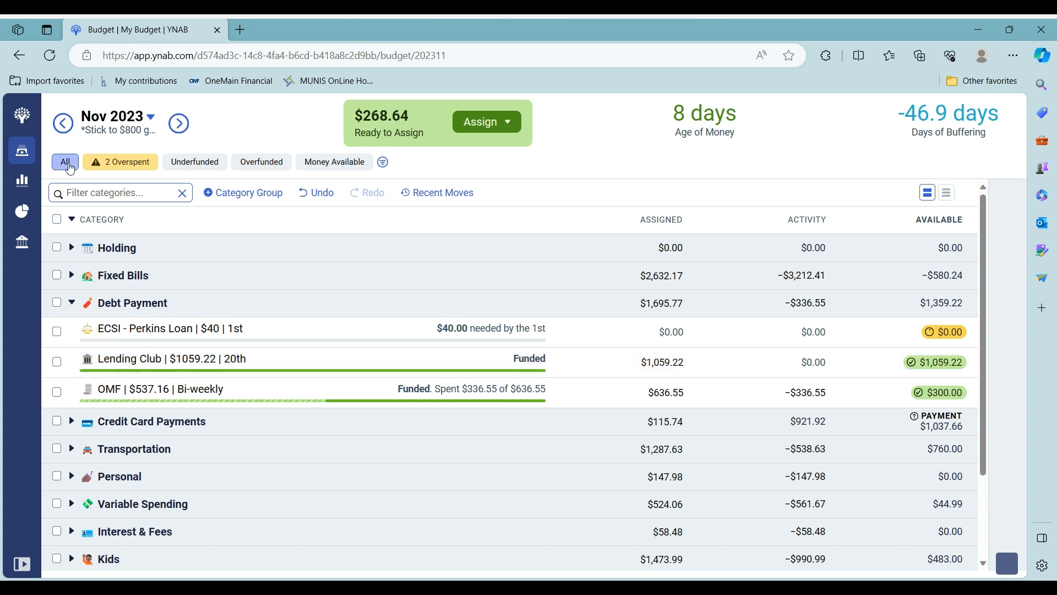
Filter to overspent categories and cover Propane's $180.01 overspending from Ready to Assign
left_click(103, 165)
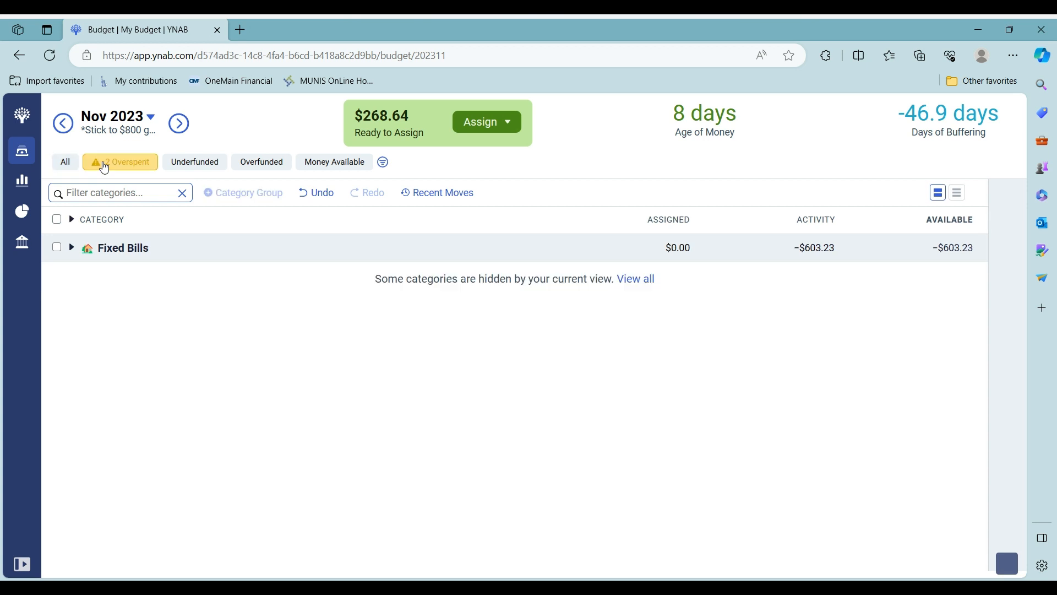
left_click(65, 162)
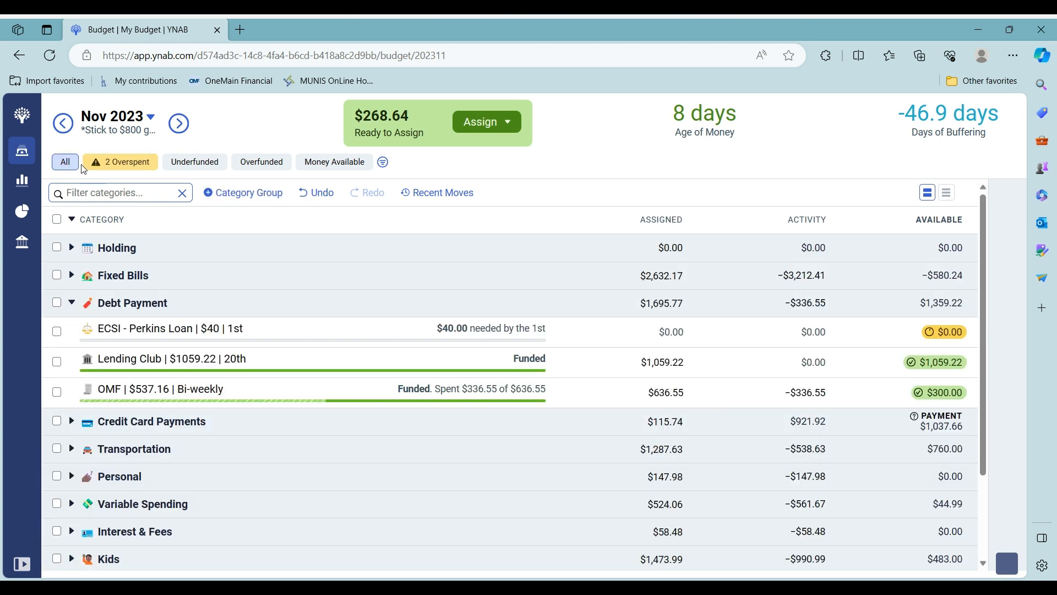
left_click(103, 164)
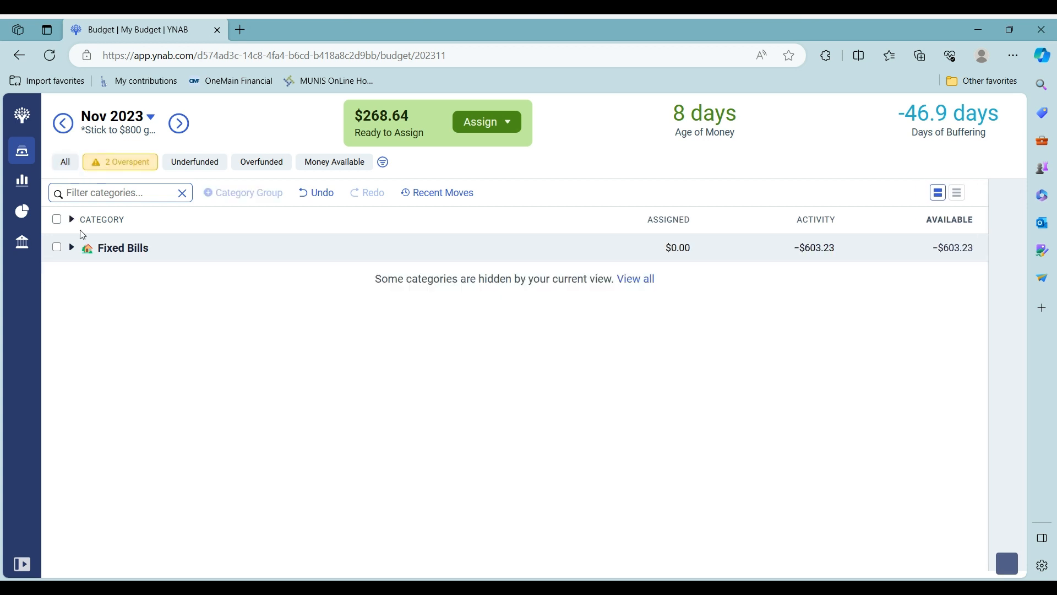
left_click(71, 219)
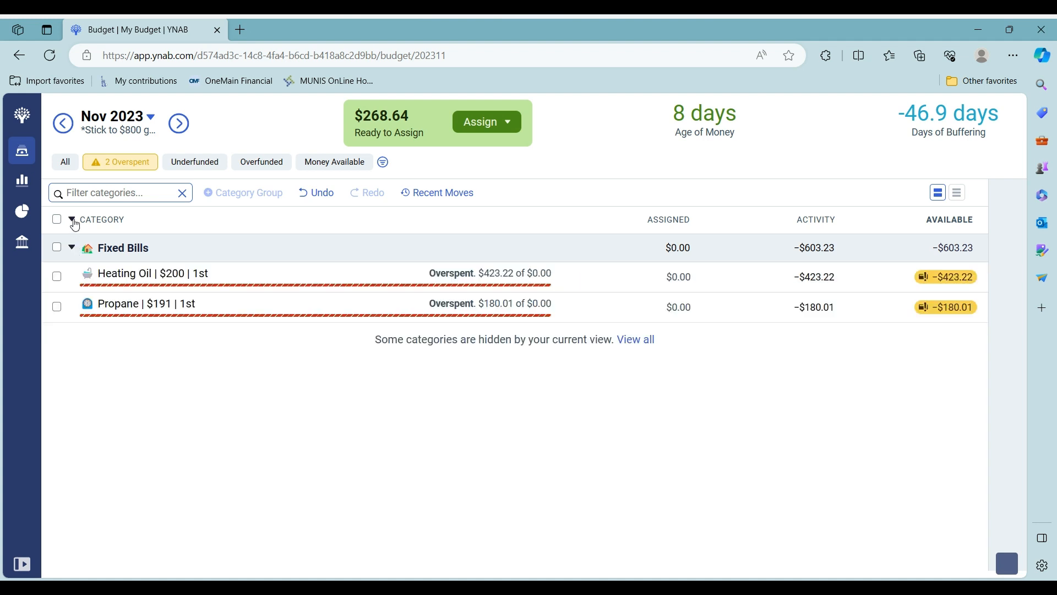
left_click(944, 318)
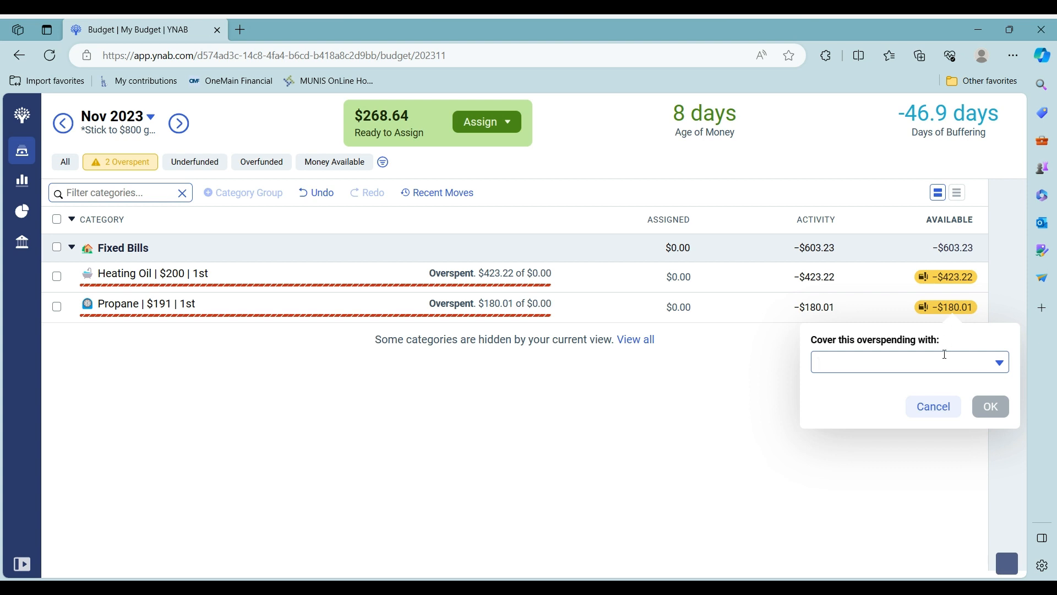
left_click(999, 362)
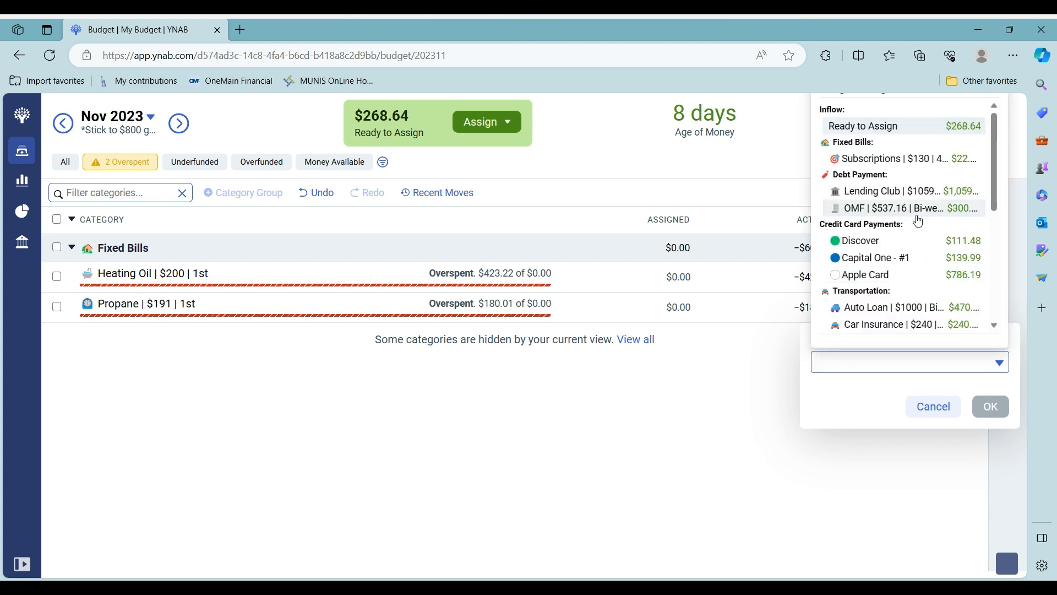
left_click(953, 133)
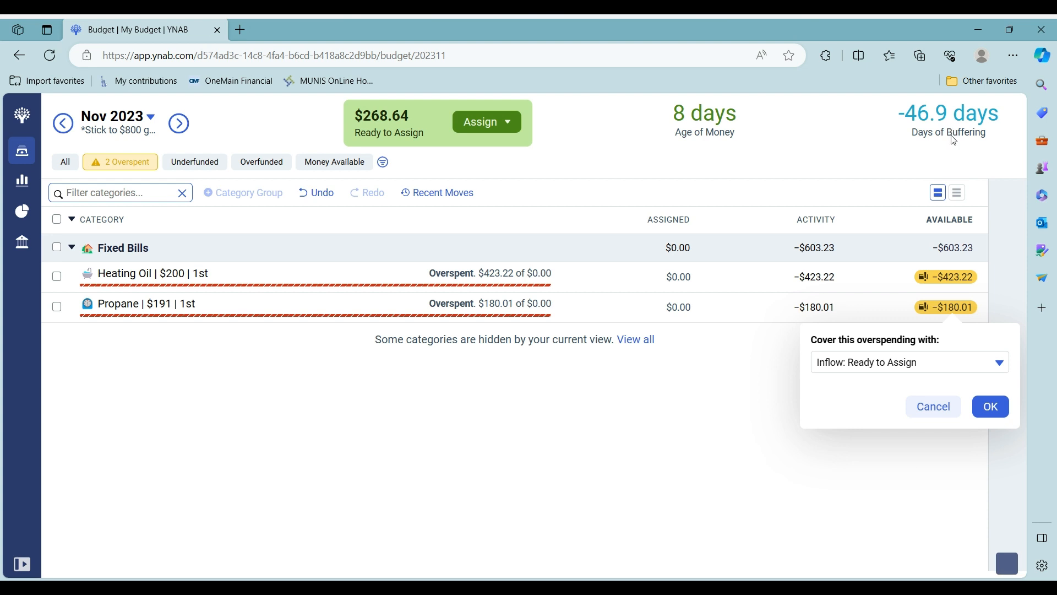
left_click(991, 407)
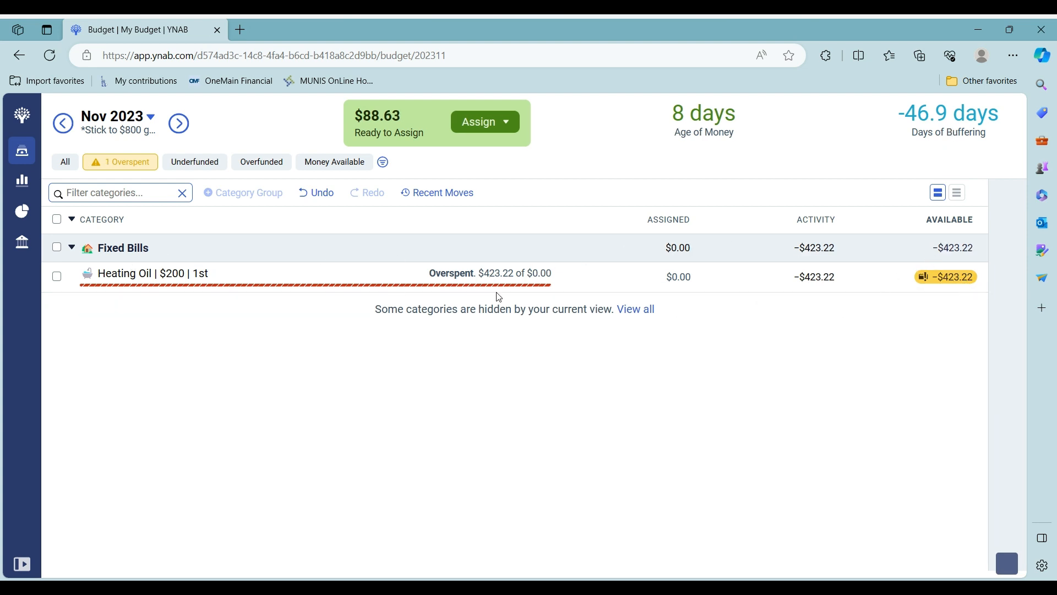
Show all categories, collapse Fixed Bills and Debt Payment, and expand Transportation to review Car Insurance and Auto Loan
left_click(71, 162)
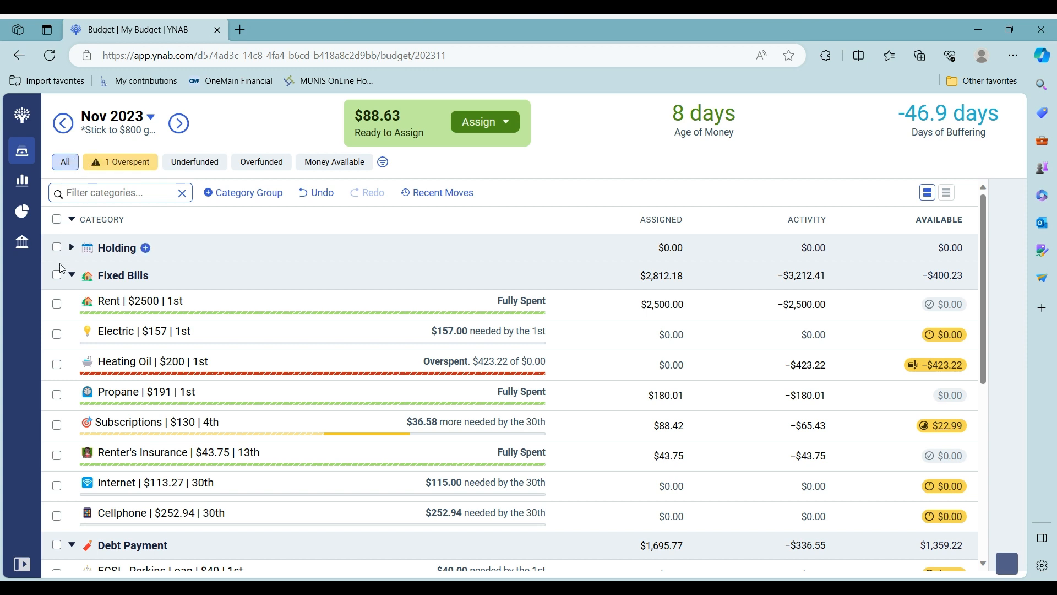
left_click(71, 276)
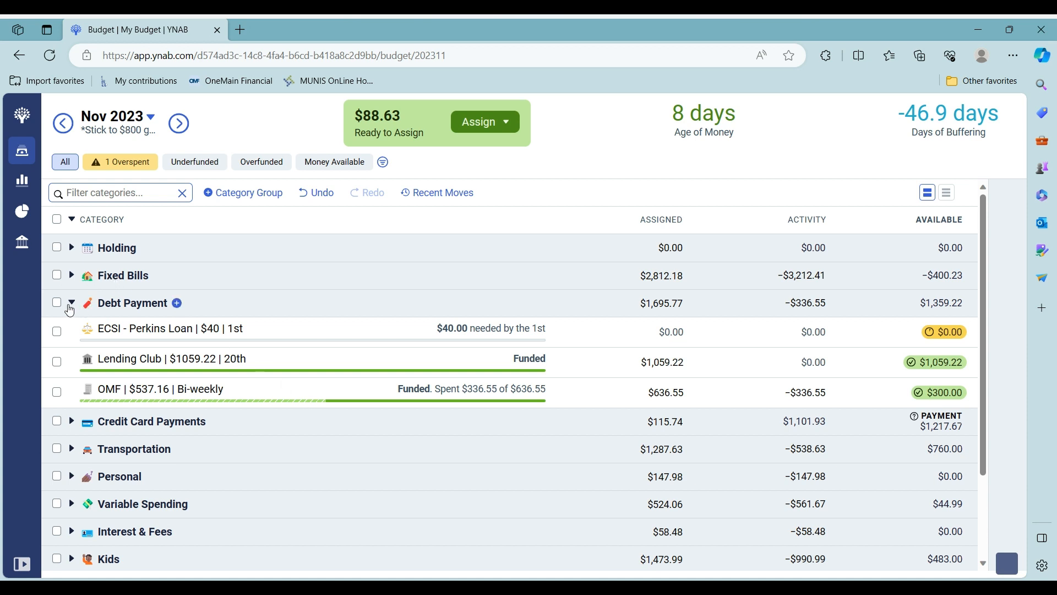
left_click(71, 304)
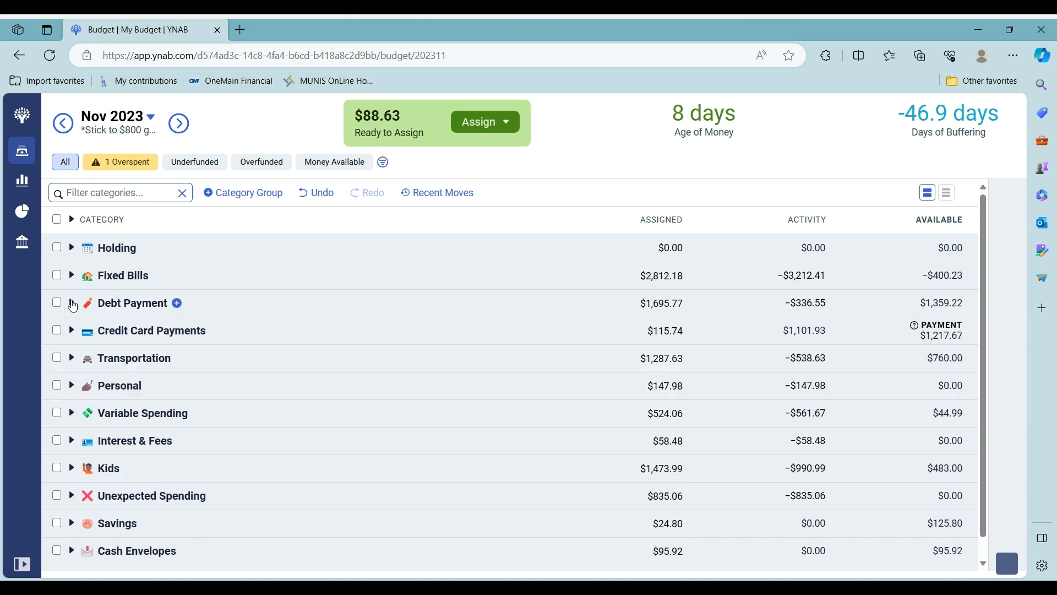
left_click(72, 358)
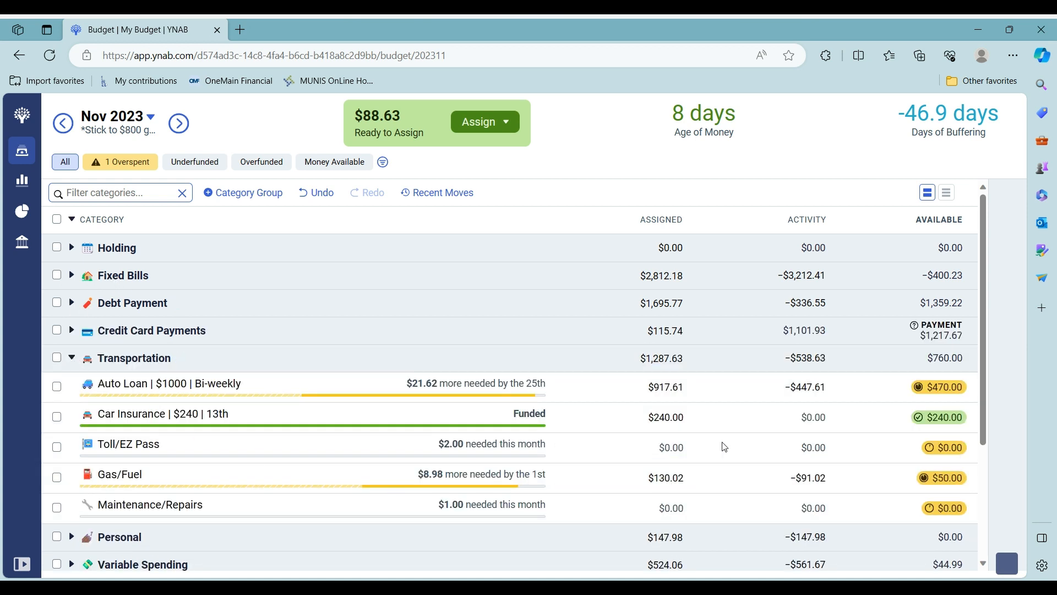
left_click(621, 416)
left_click(595, 391)
Move Auto Loan's $470.00 available back to Ready to Assign
left_click(950, 390)
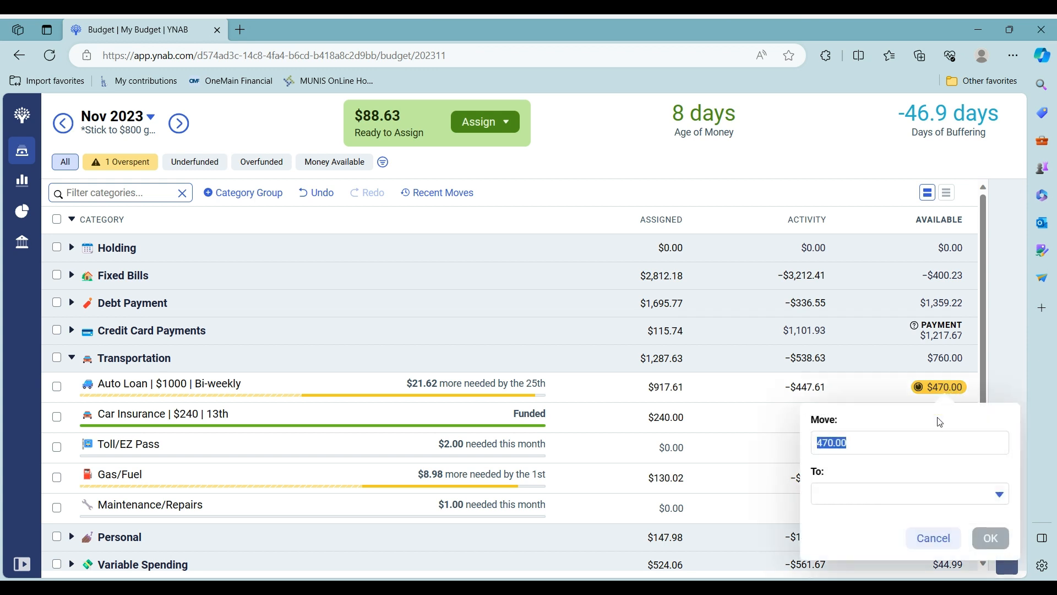
left_click(998, 495)
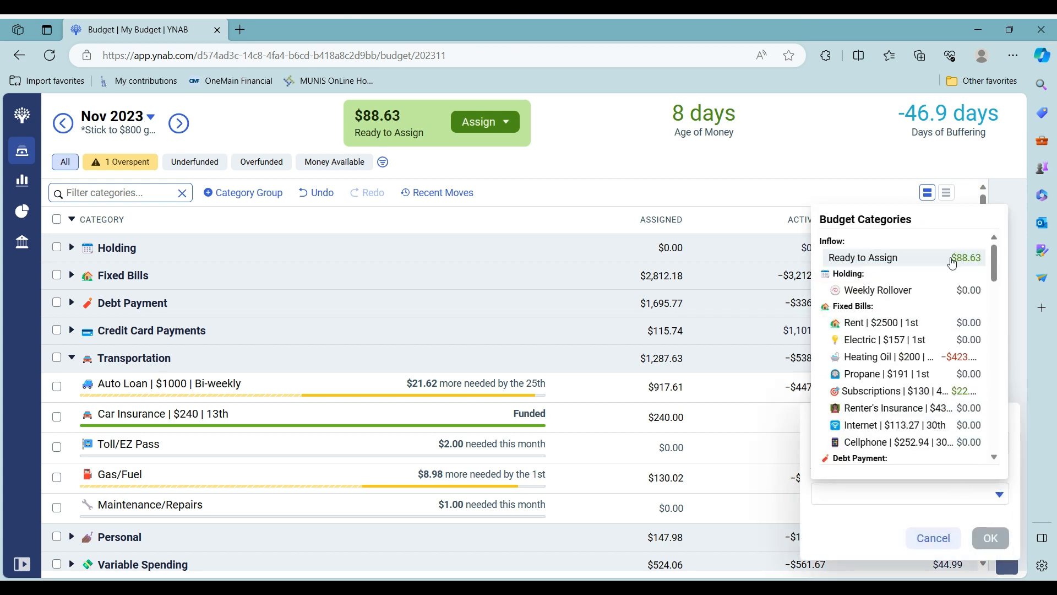
left_click(969, 263)
left_click(991, 537)
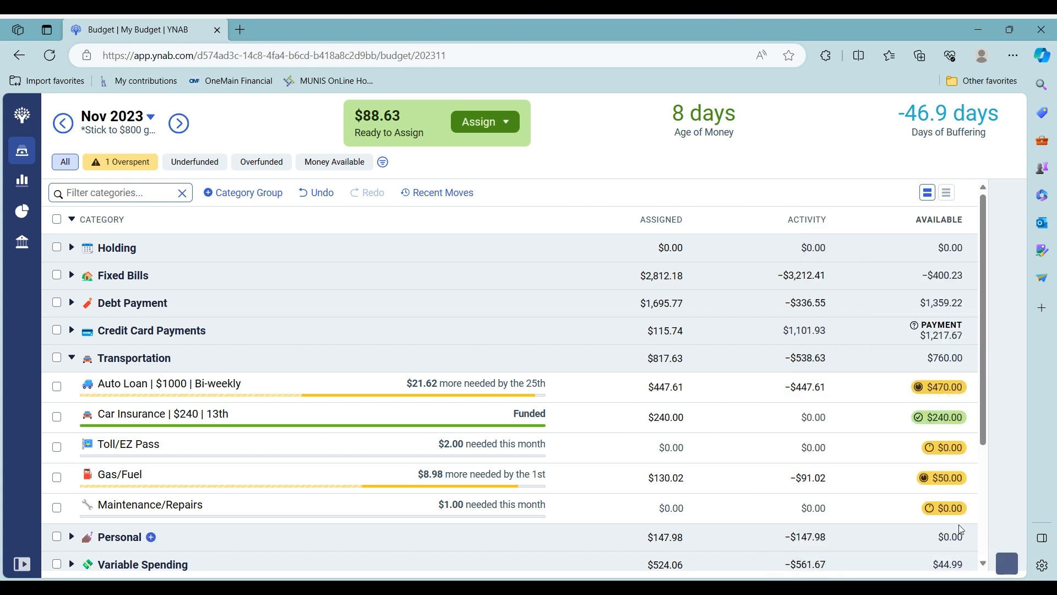
Cover Heating Oil's $423.22 overspending from Ready to Assign, leaving $135.41 to assign
left_click(122, 162)
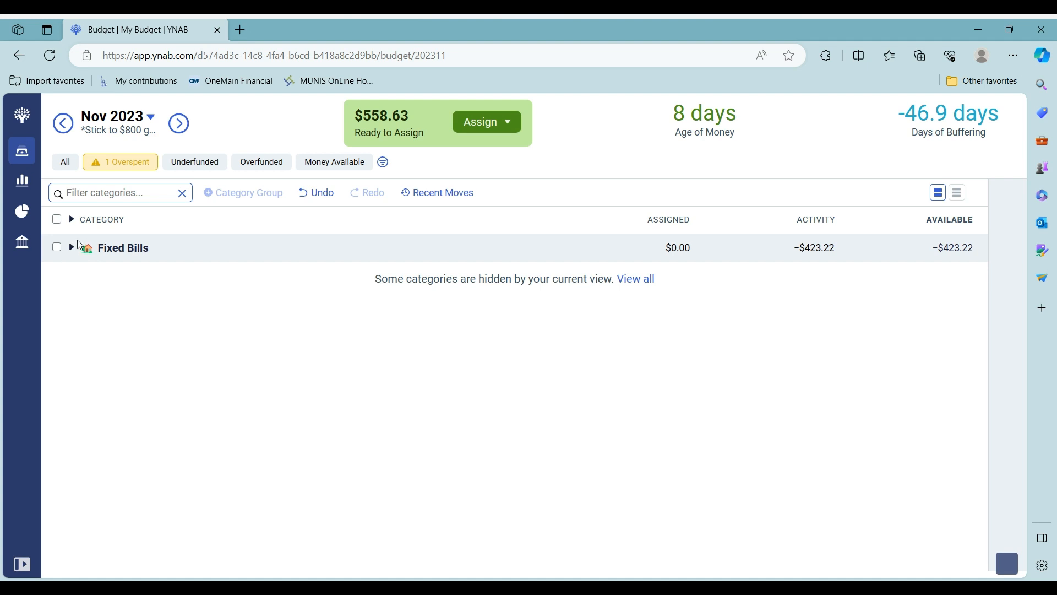
left_click(72, 249)
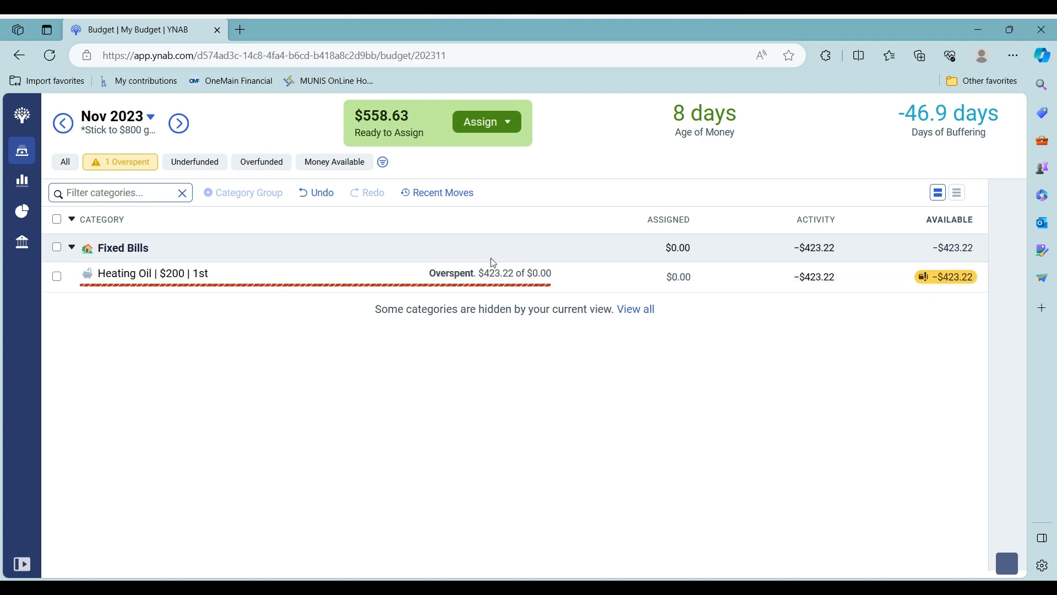
left_click(959, 278)
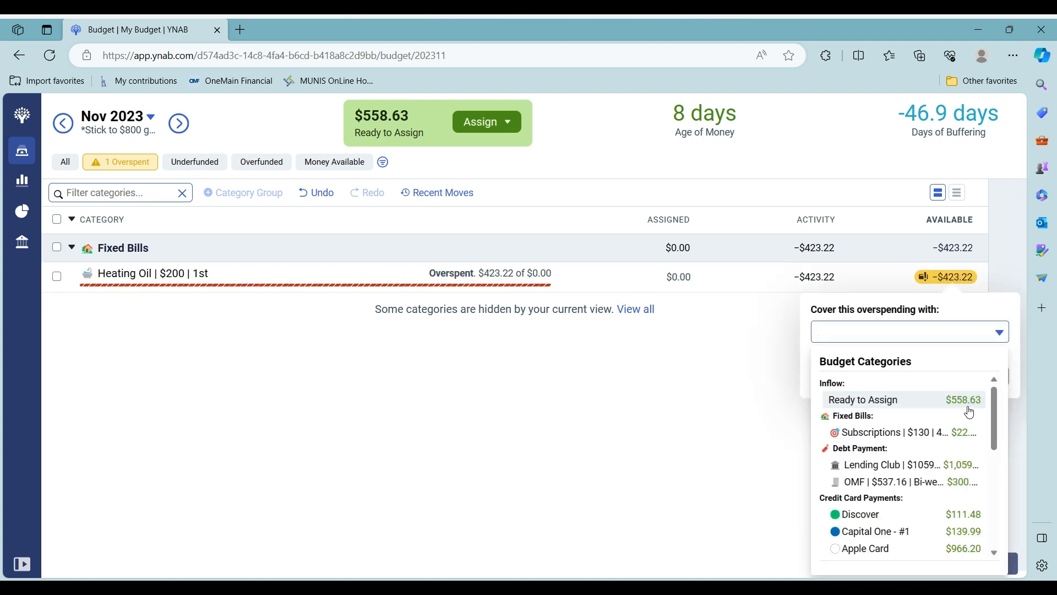
left_click(969, 407)
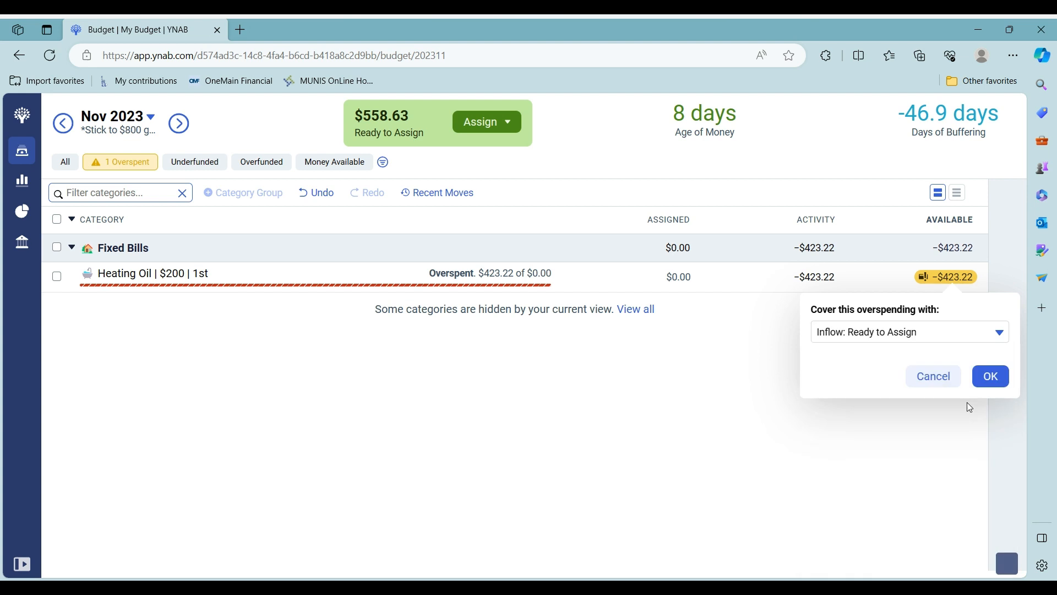
left_click(991, 385)
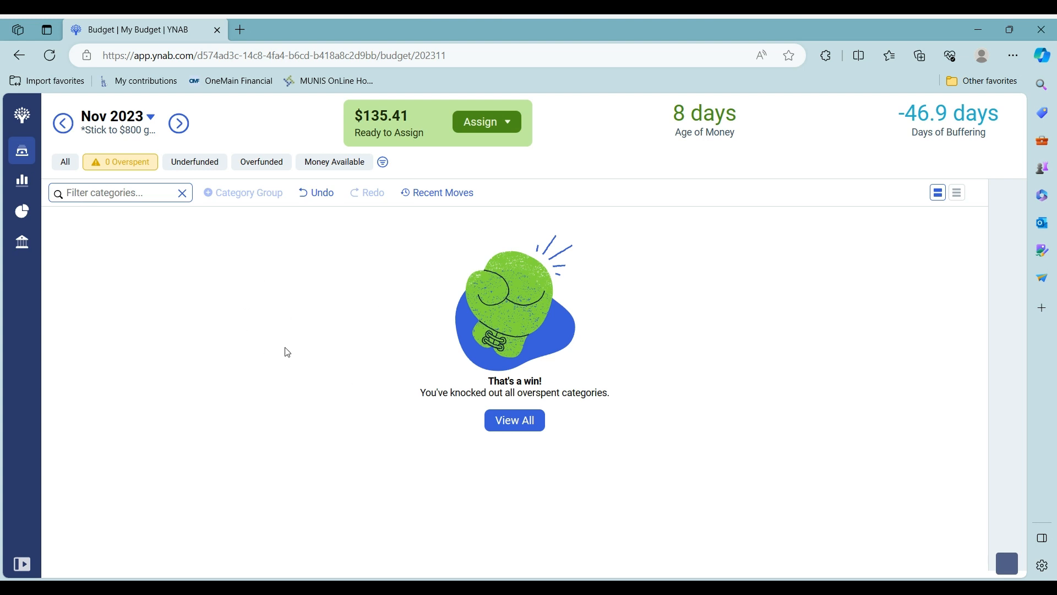
Show all categories again, then open the Personal Checking register from the accounts sidebar
left_click(62, 164)
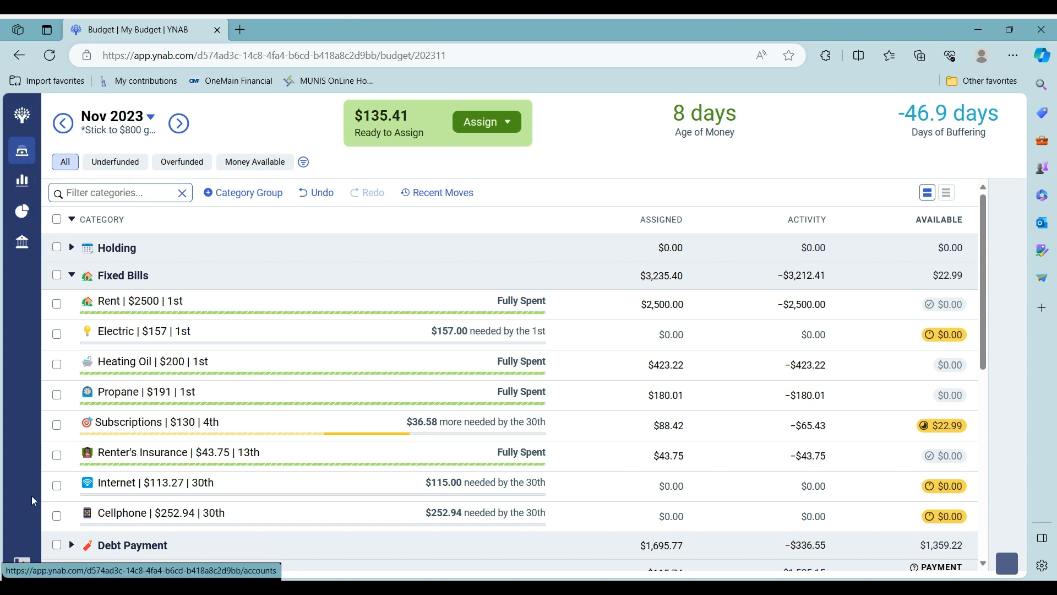
left_click(22, 563)
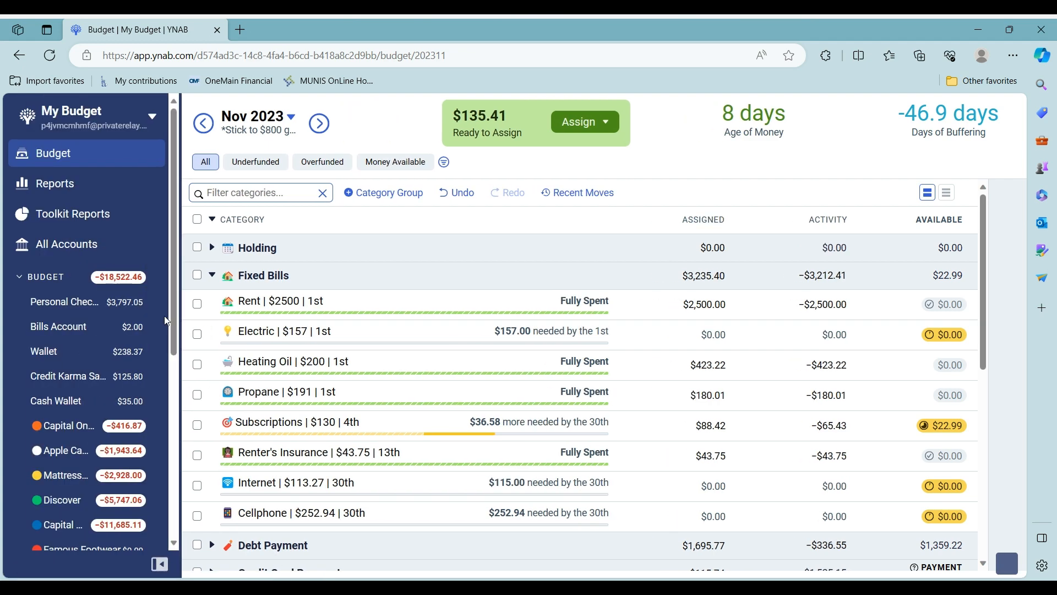
left_click(53, 314)
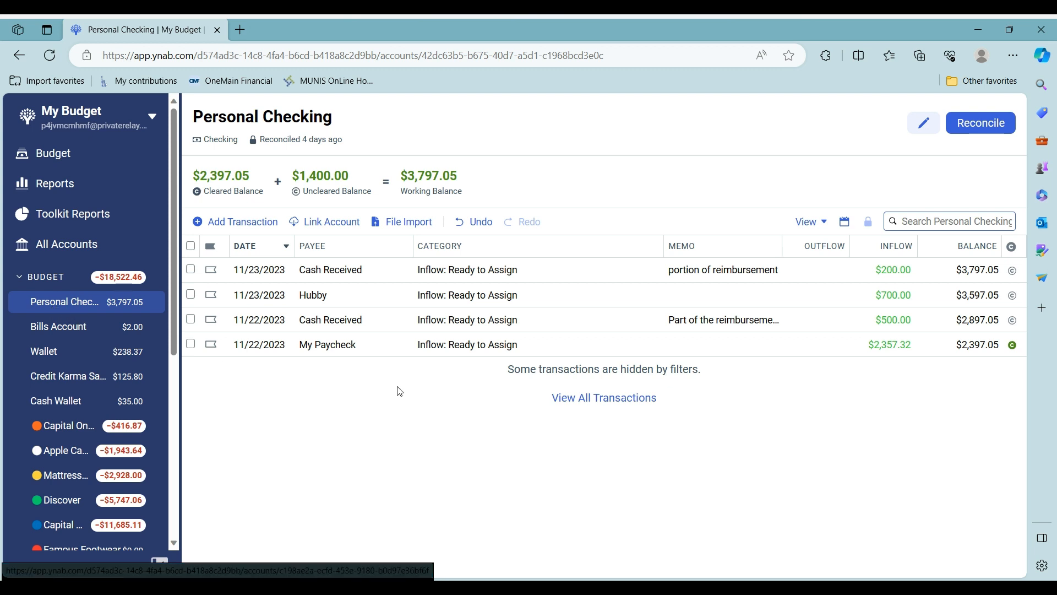
Mark the $500, $200 and $700 Personal Checking inflows as cleared
left_click(1012, 320)
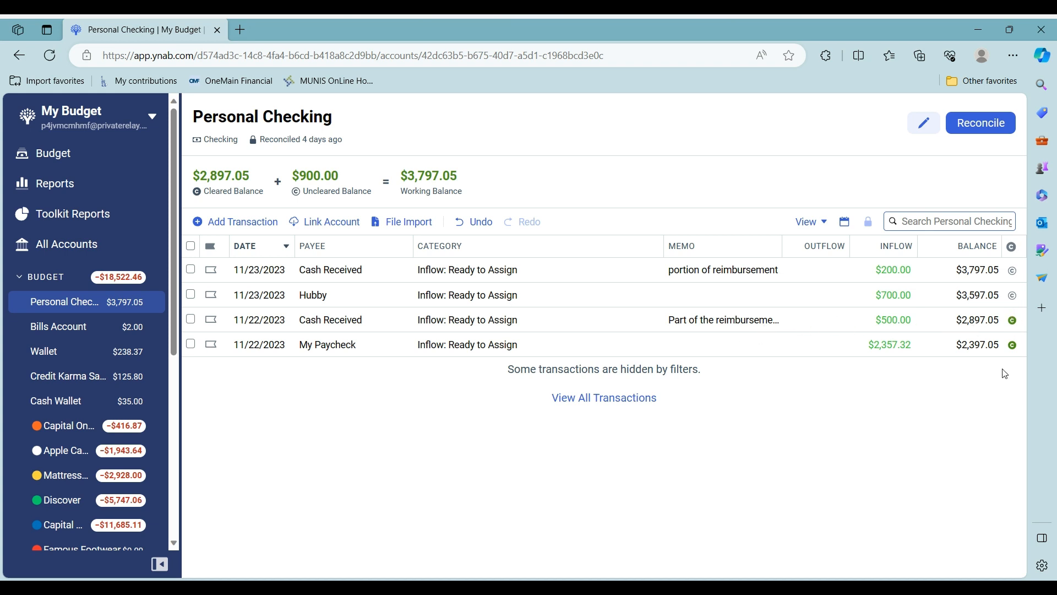
left_click(1012, 271)
left_click(1014, 300)
Enter an 11/22/2023 OMF payment of $300 outflow under Debt Payment: OMF
left_click(248, 222)
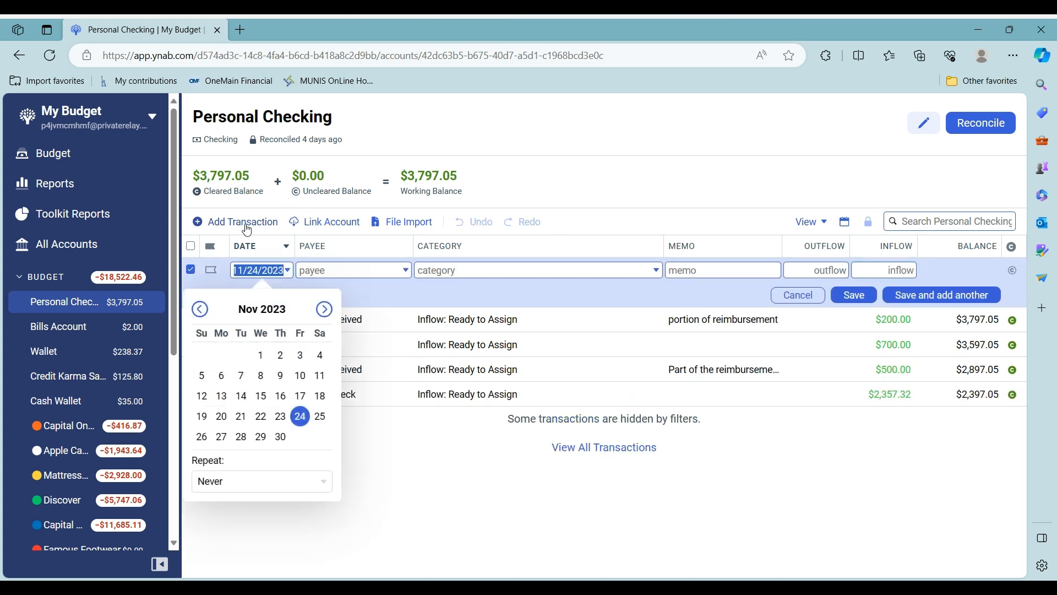
left_click(261, 417)
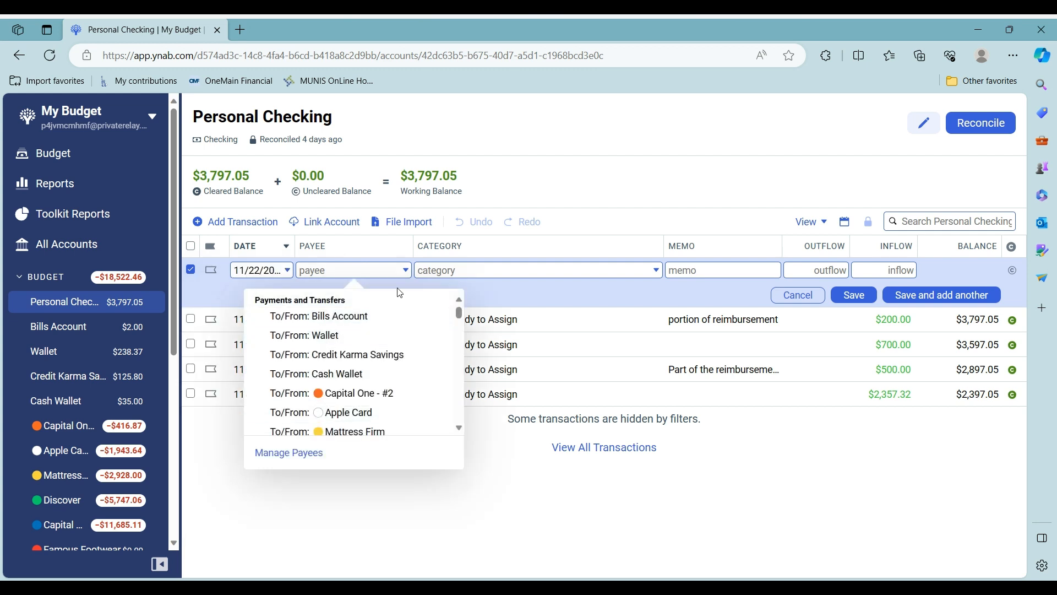
scroll(396, 361, "down", 6)
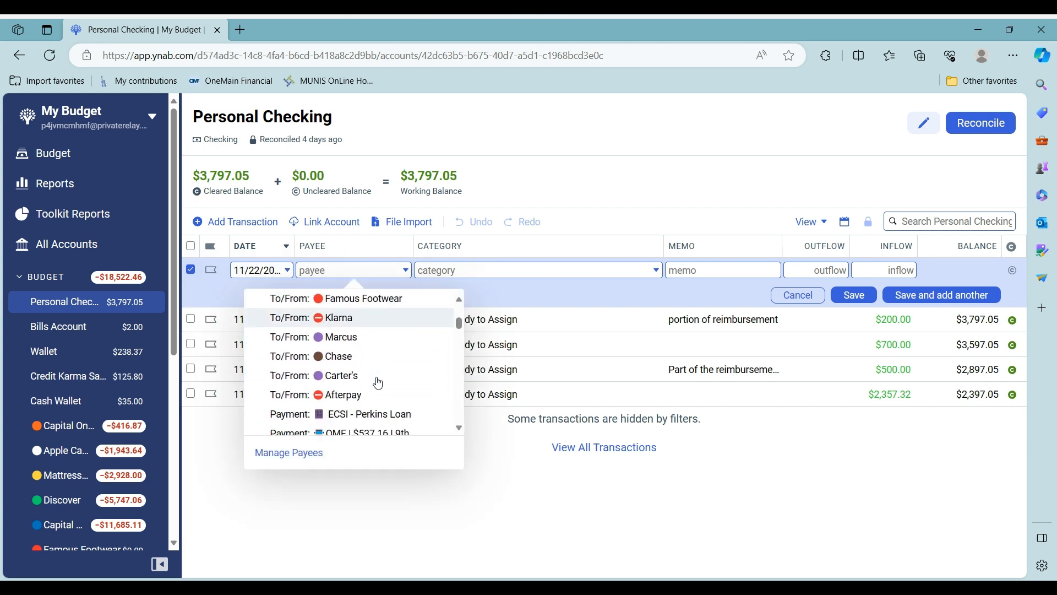
left_click(373, 408)
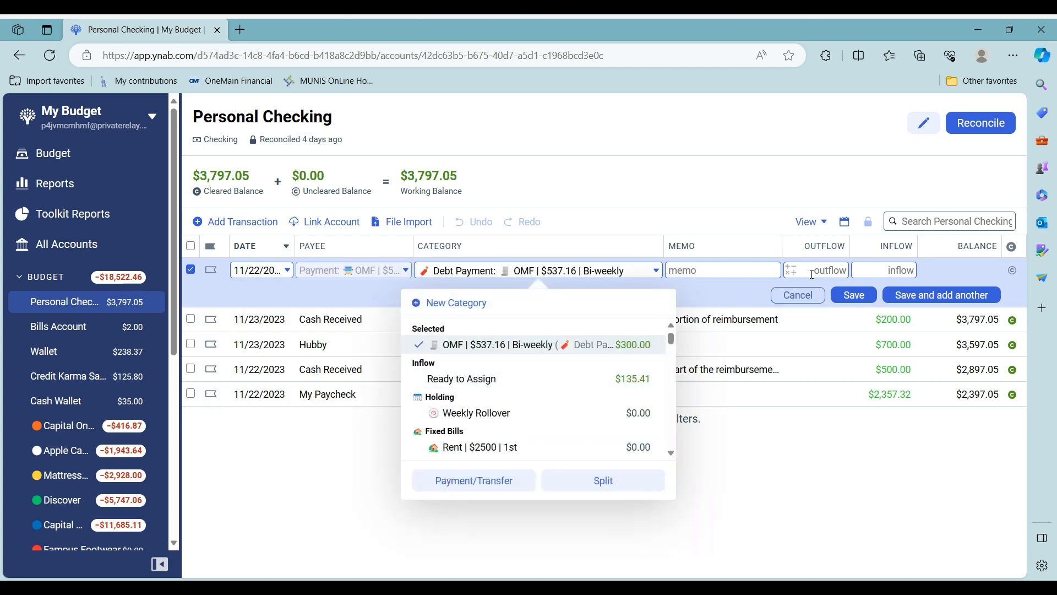
left_click(885, 264)
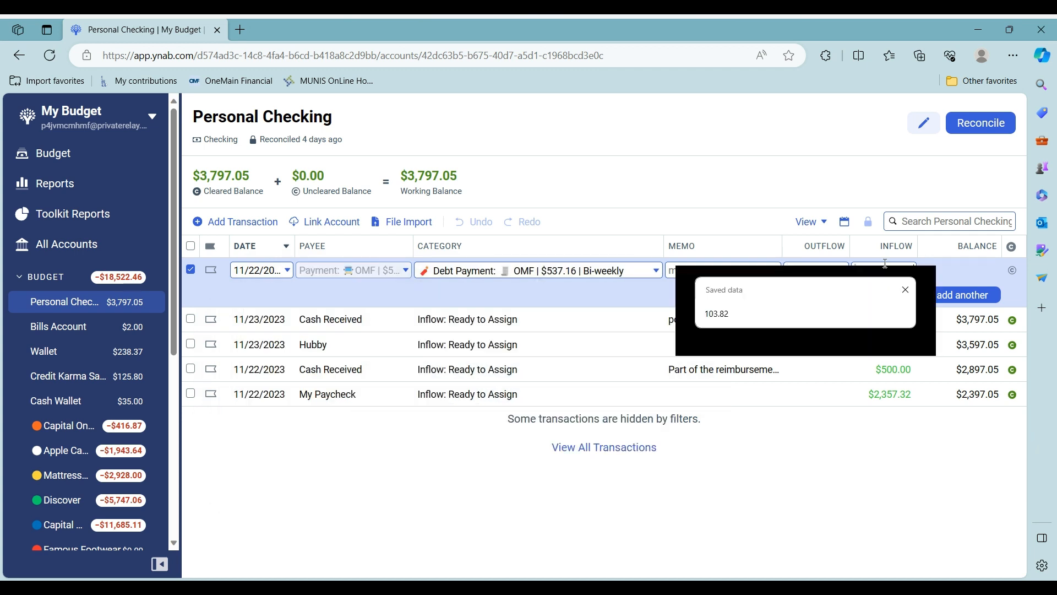
left_click(807, 268)
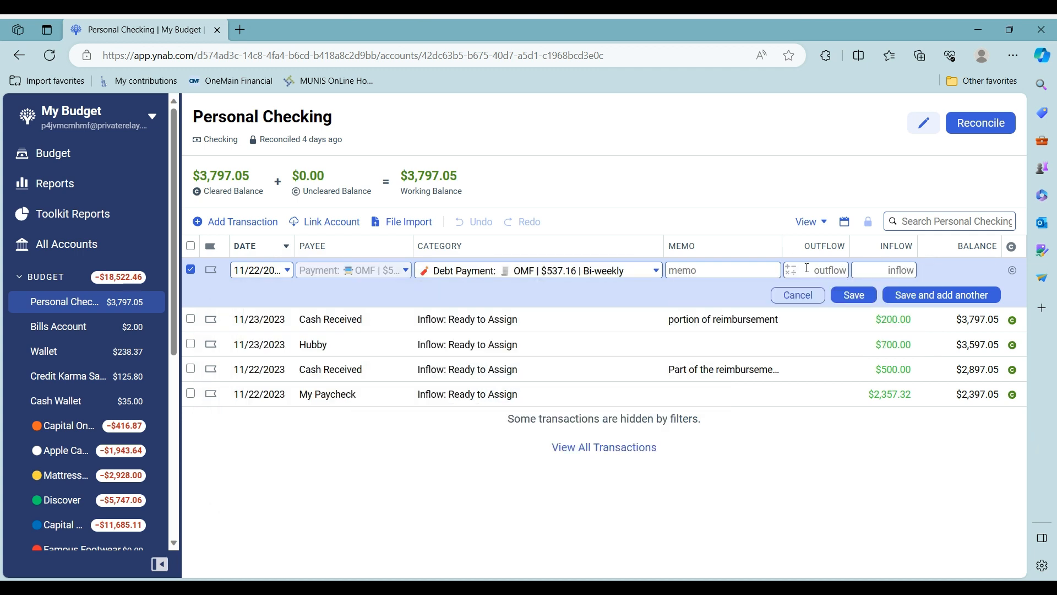
type("300")
key("Return")
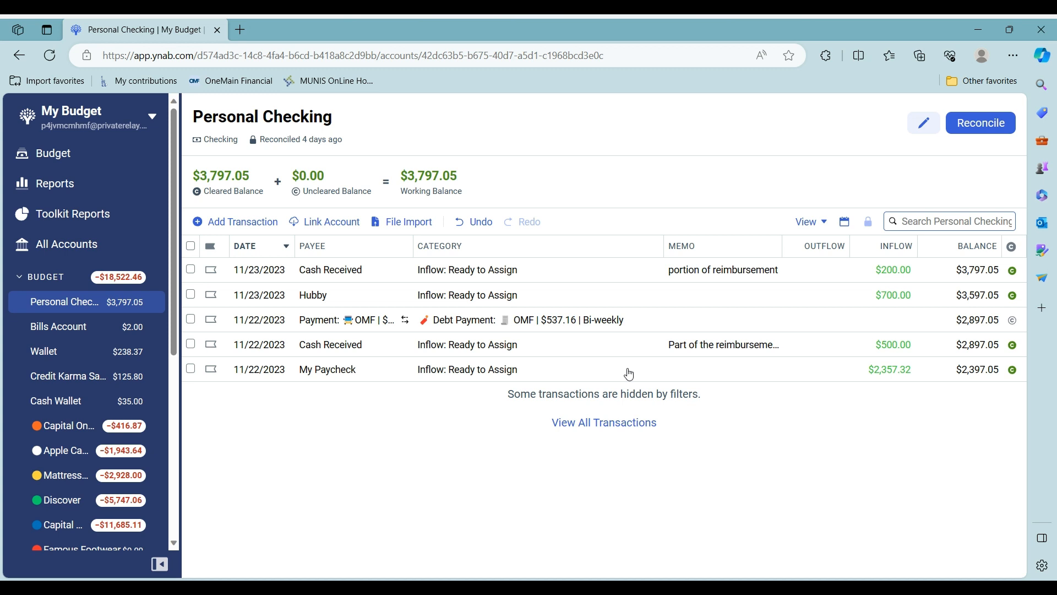
Enter a $1,059.22 outflow to Payment: Lending Club dated 11/24/2023 in Personal Checking
left_click(233, 223)
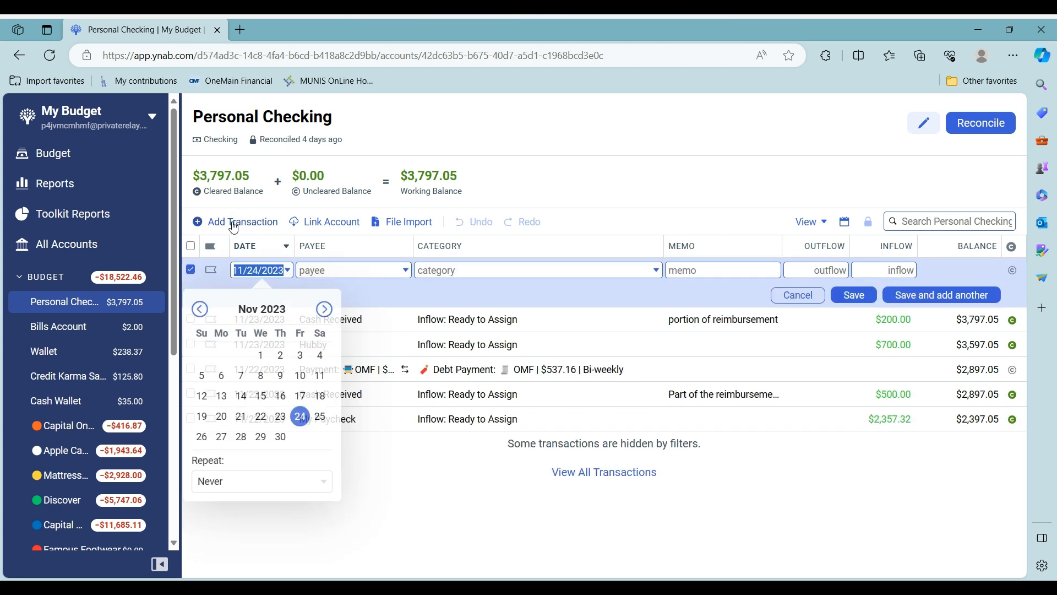
left_click(300, 417)
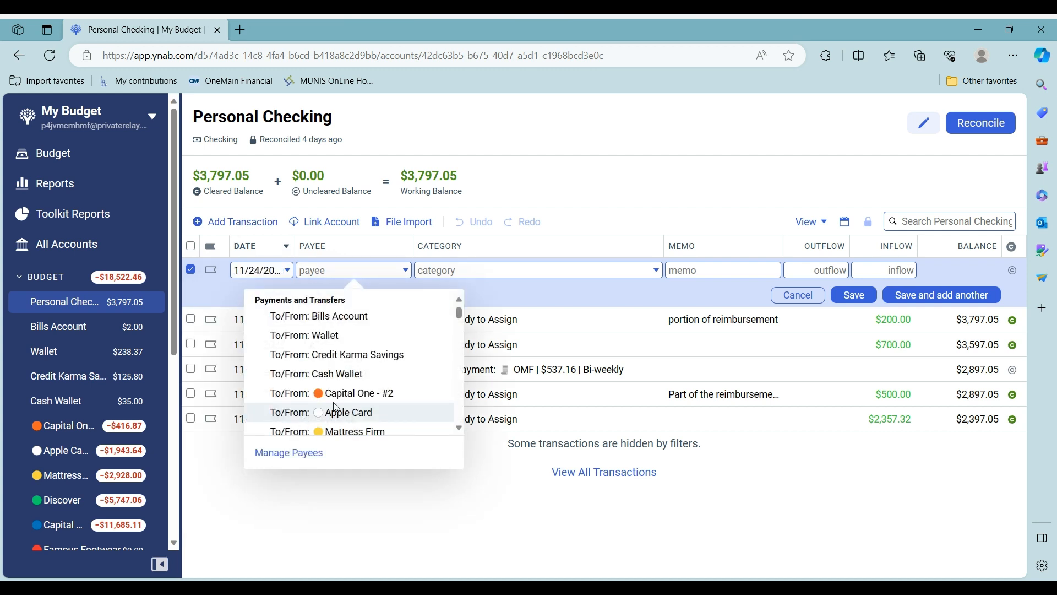
scroll(335, 410, "down", 4)
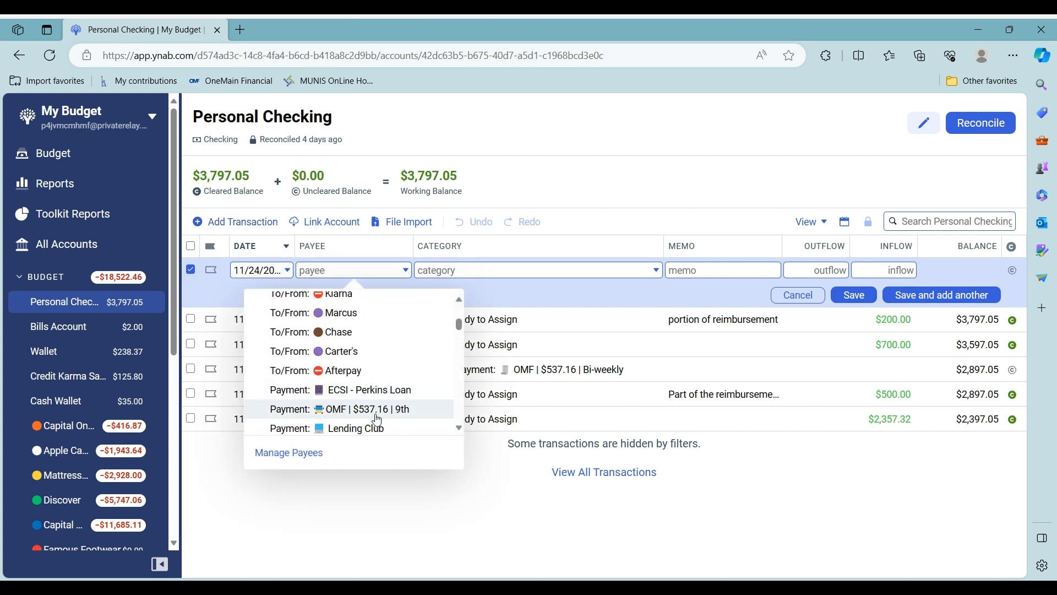
scroll(376, 420, "down", 2)
left_click(374, 416)
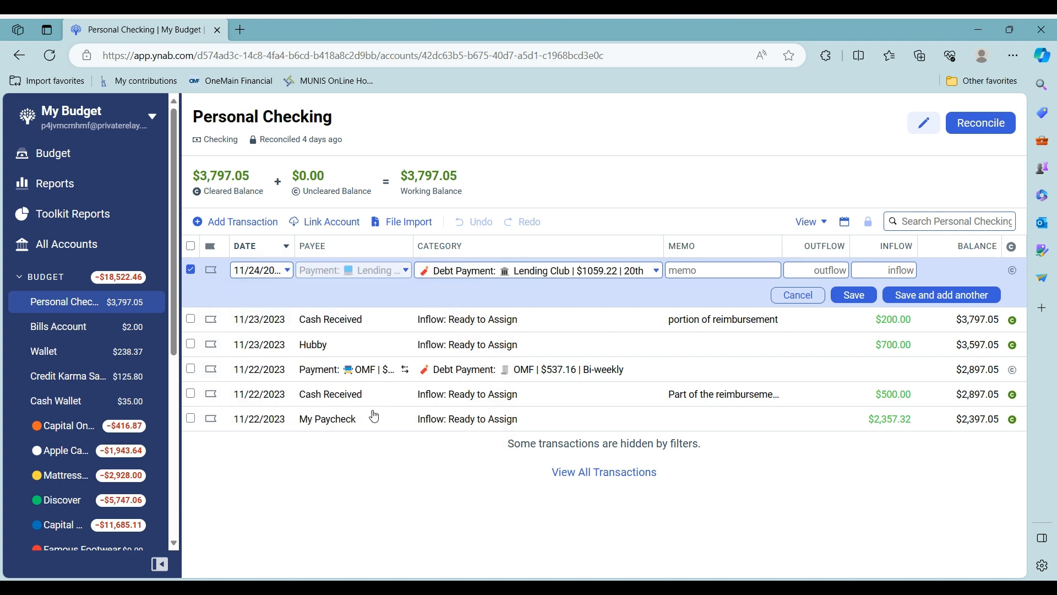
left_click(810, 270)
type("1059.22")
left_click(853, 295)
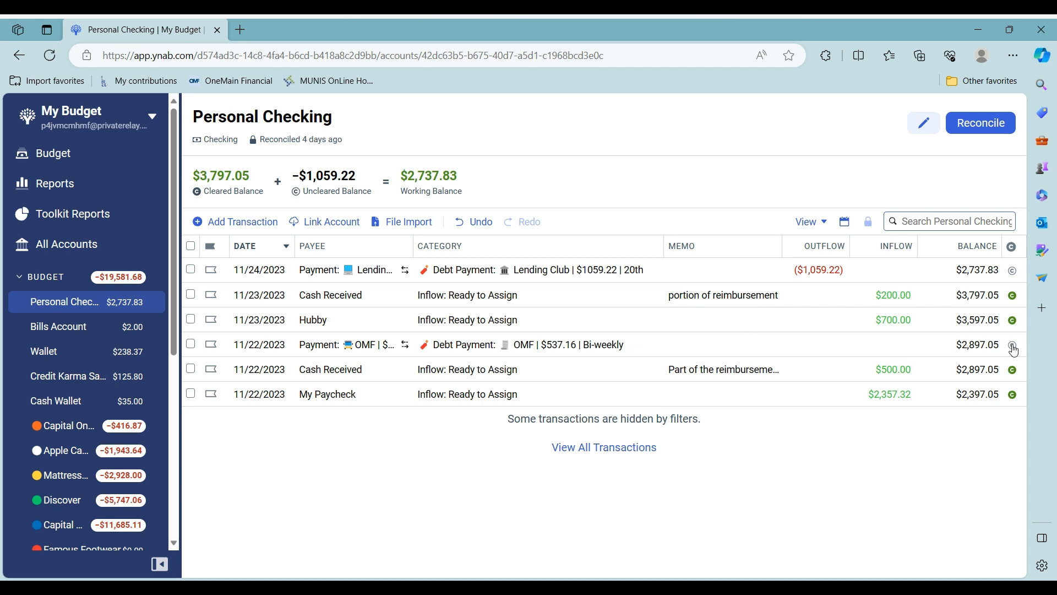
Change the 11/22 OMF payment to a $300 outflow
left_click(847, 344)
left_click(846, 343)
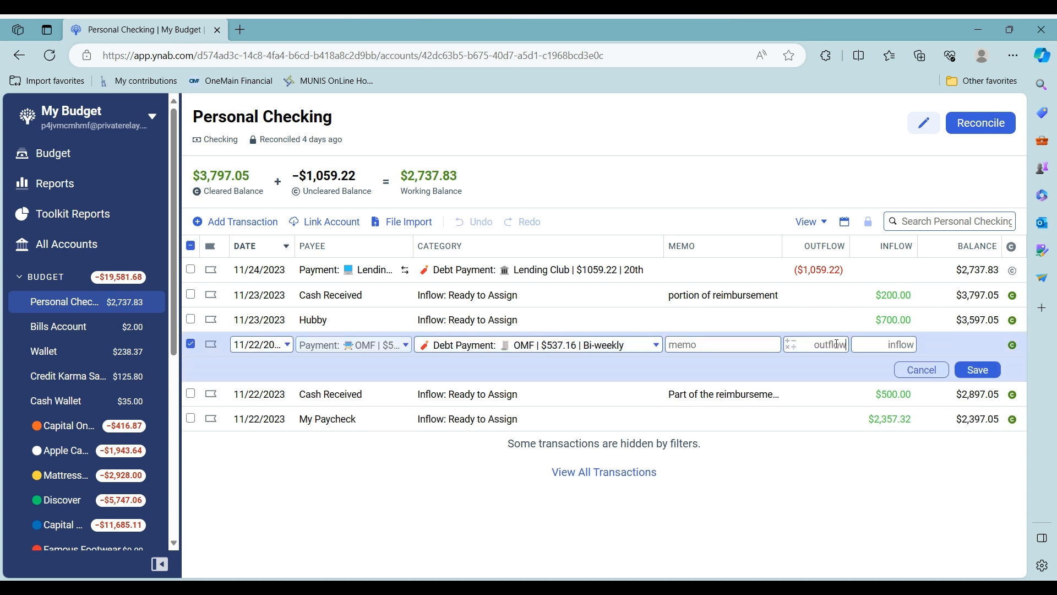
type("300")
left_click(967, 369)
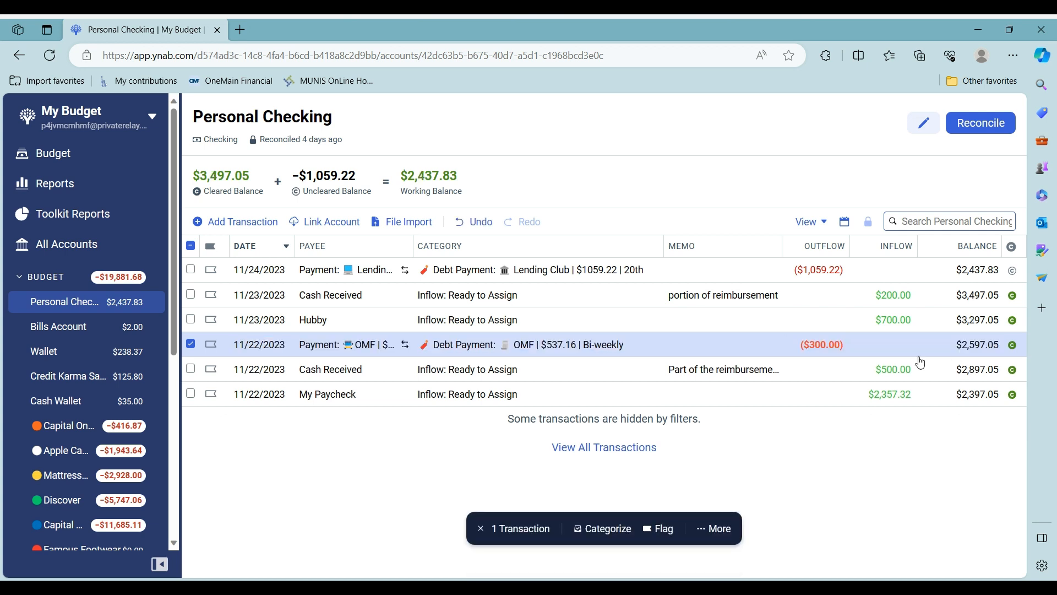
Clear the Lending Club payment and reconcile Personal Checking at $2,437.83
left_click(1013, 271)
left_click(573, 369)
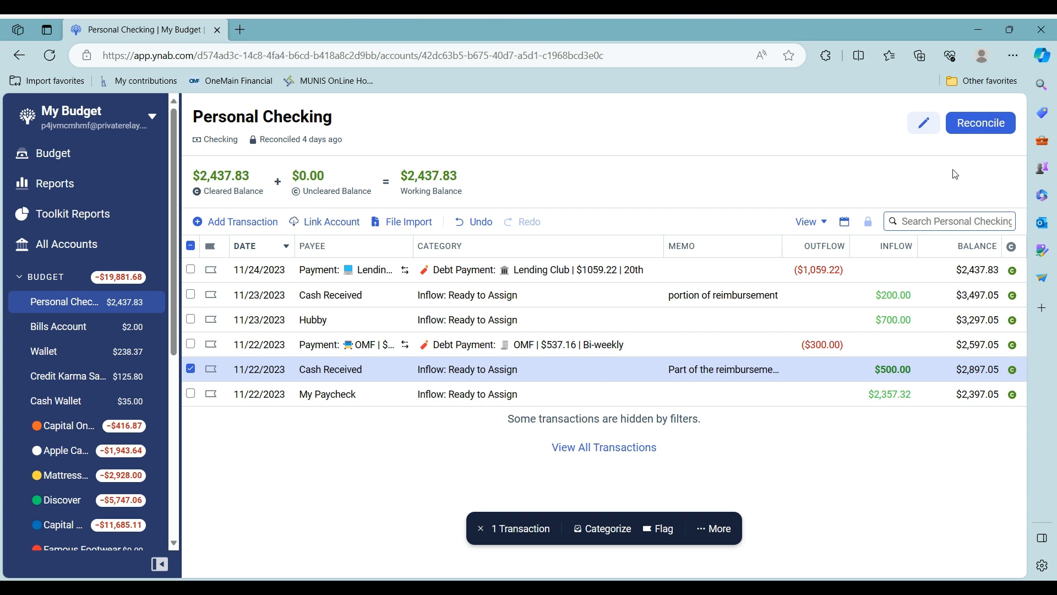
left_click(984, 134)
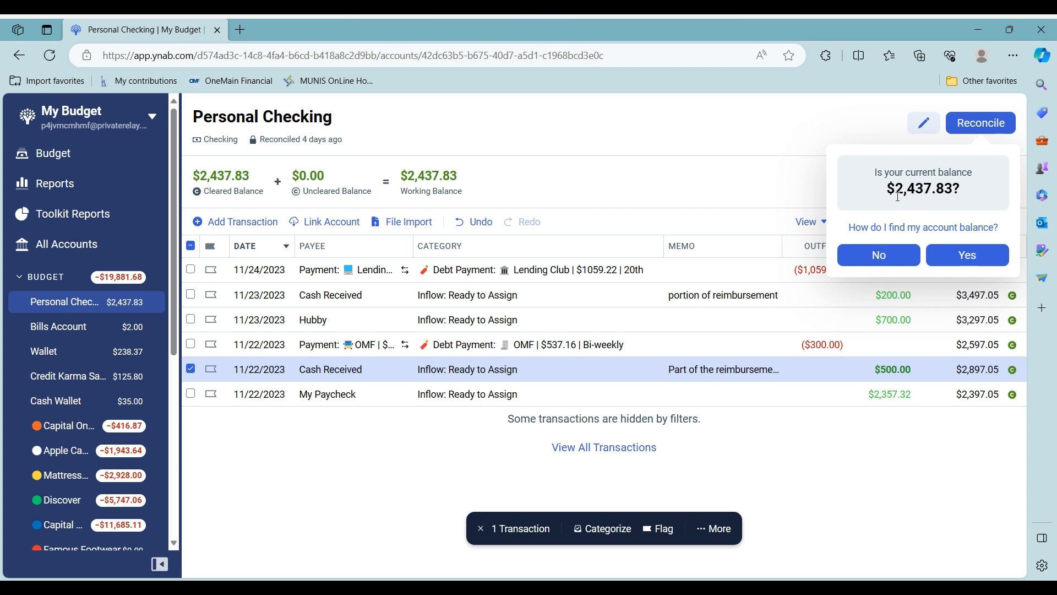
left_click(969, 256)
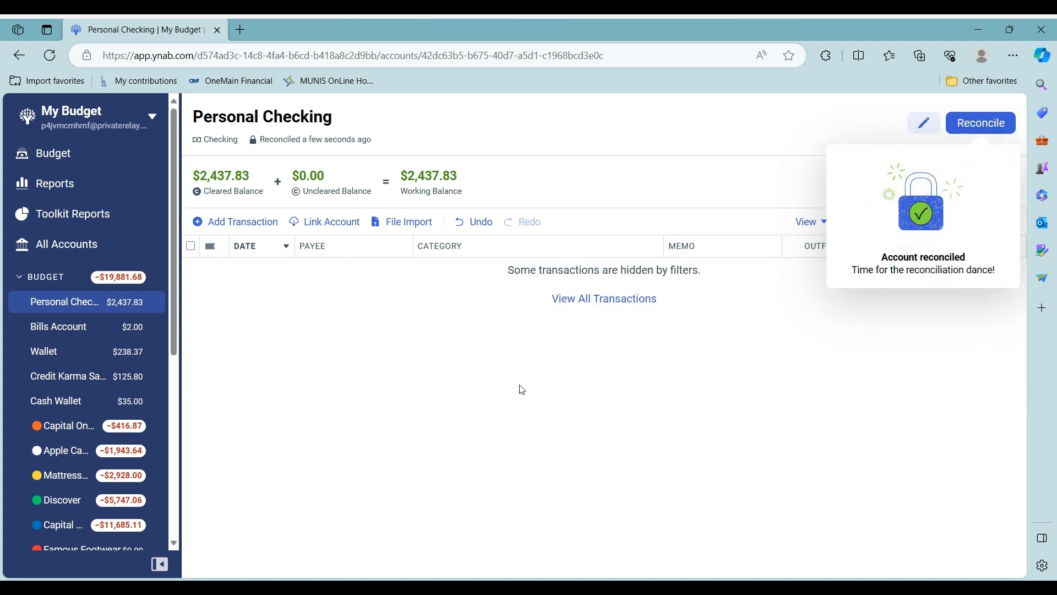
In the Wallet register, add a $35 Jazmin Hair Salon Hair Cuts expense dated 11/23
left_click(77, 337)
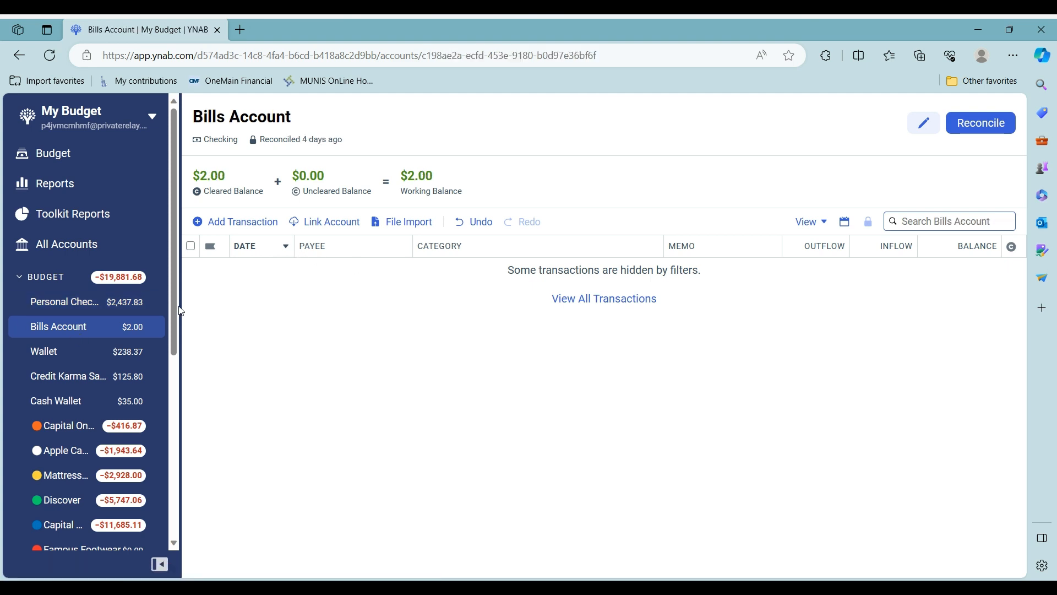
left_click(42, 357)
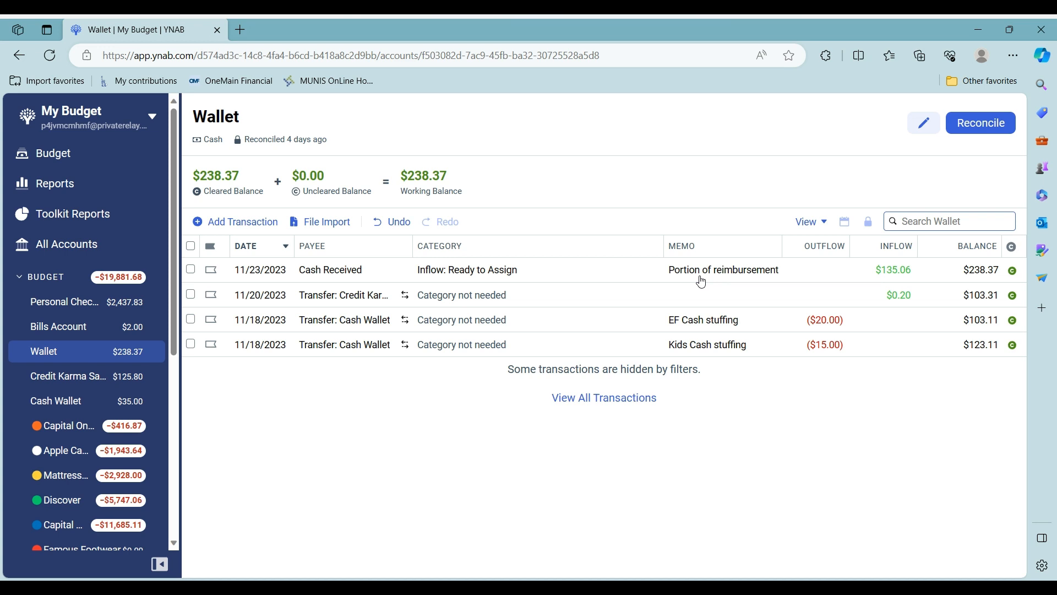
left_click(237, 222)
left_click(280, 415)
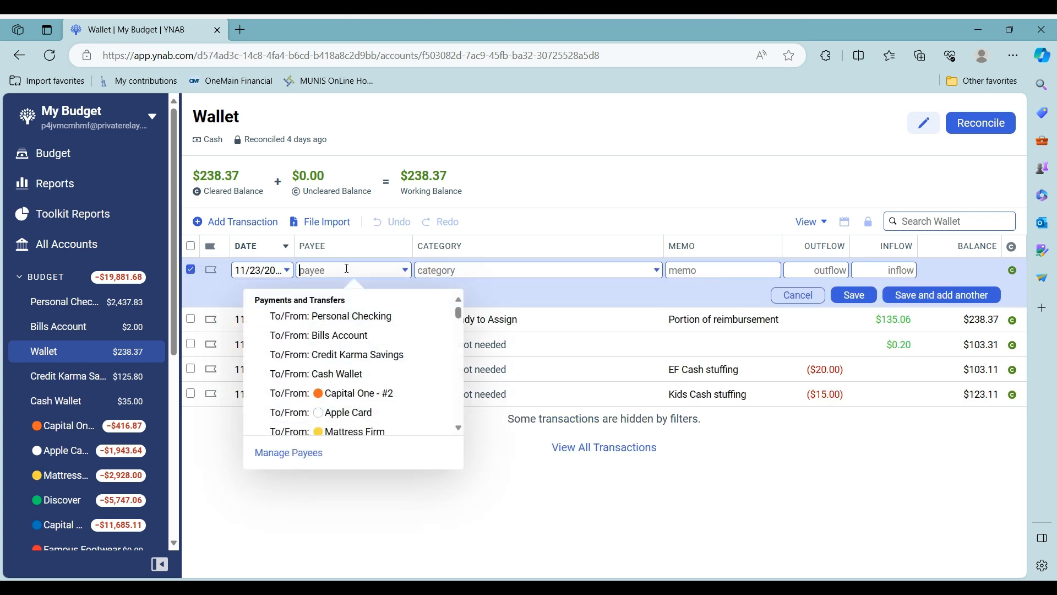
type("jh")
key("BackSpace")
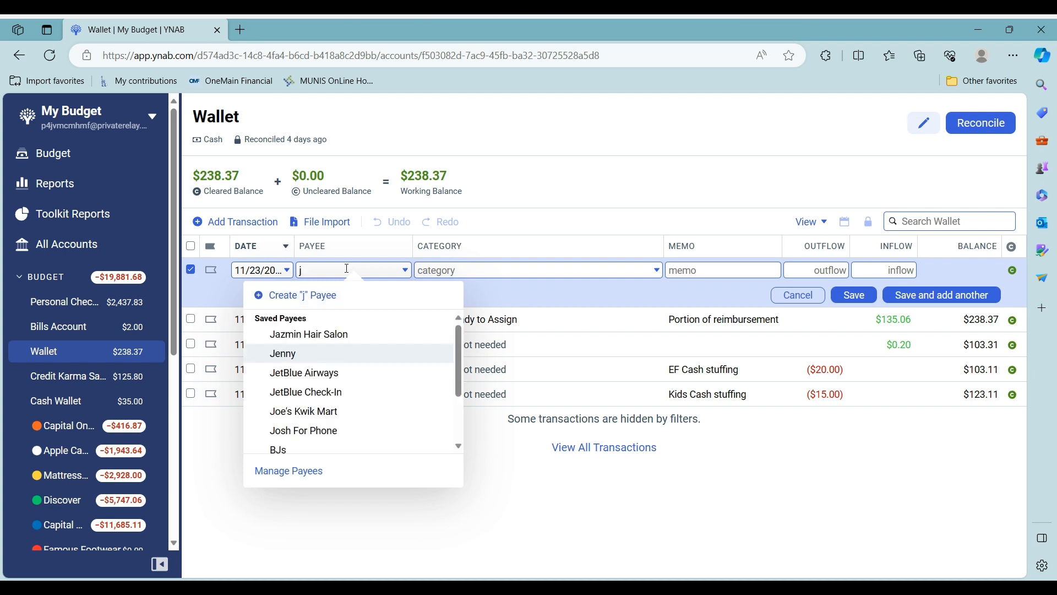
left_click(355, 334)
left_click(825, 269)
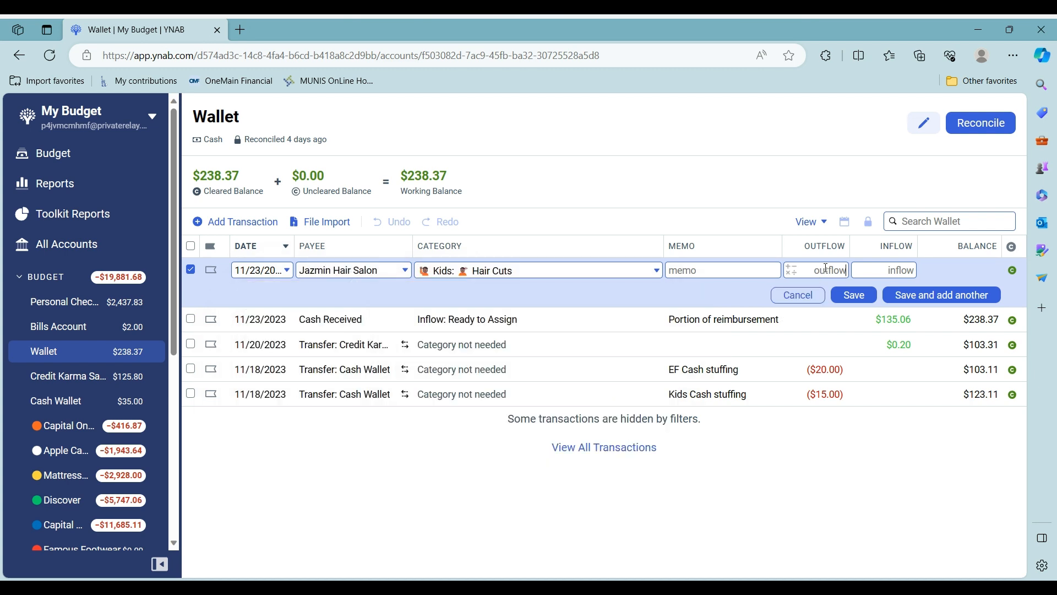
type("35")
left_click(862, 298)
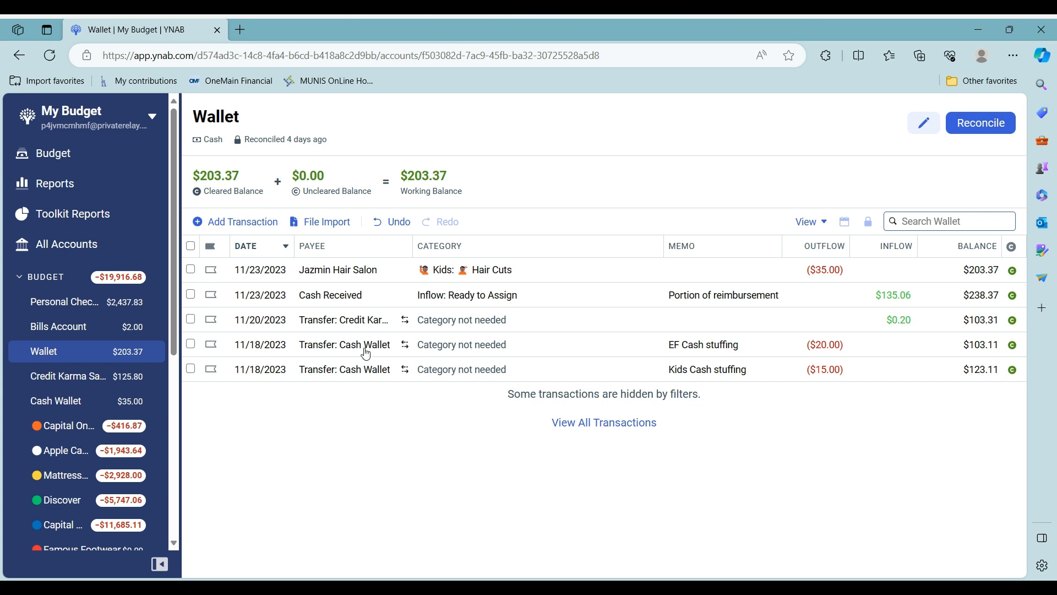
Add an $8 Goldbergs Eating Out purchase dated November 21 to the Wallet
left_click(236, 223)
left_click(243, 416)
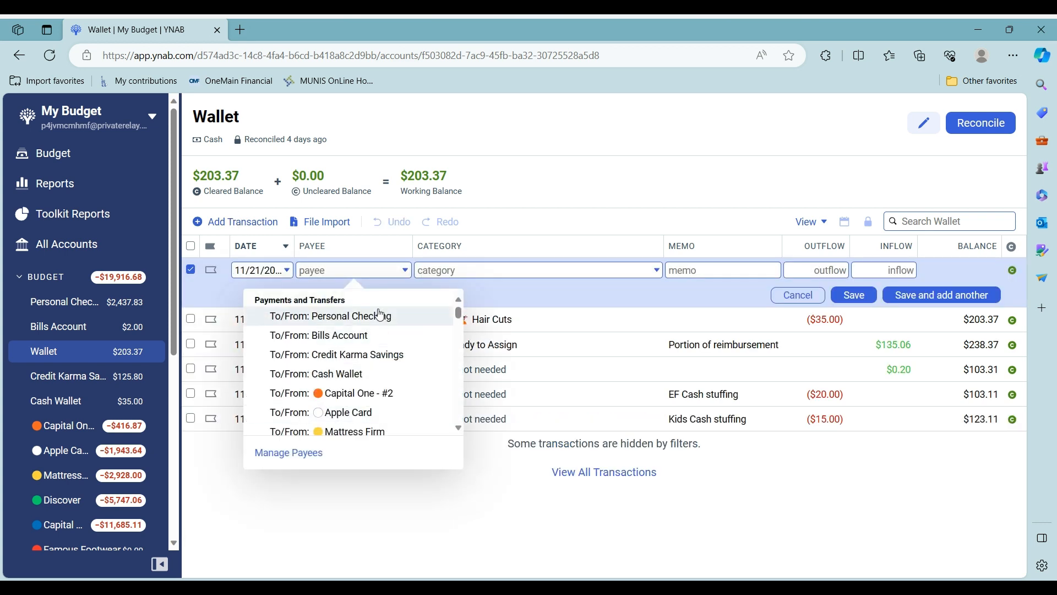
type("gold")
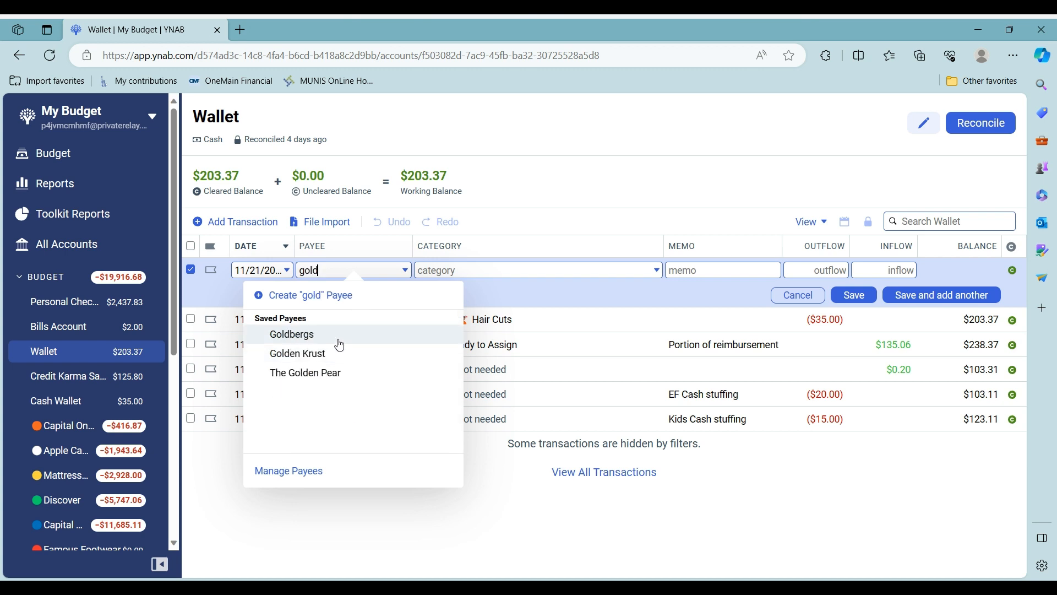
key("Tab")
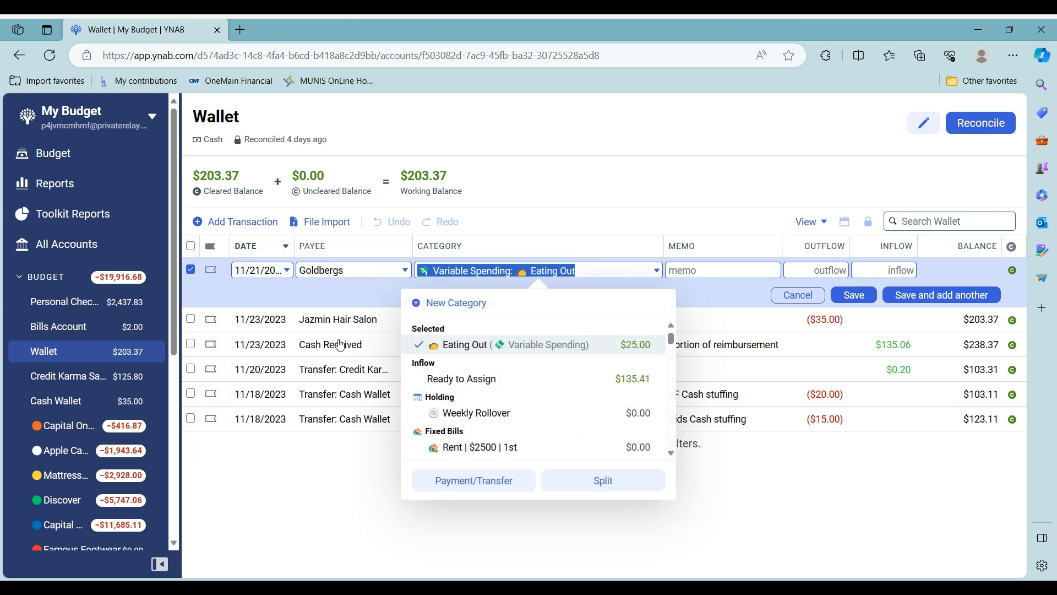
left_click(833, 270)
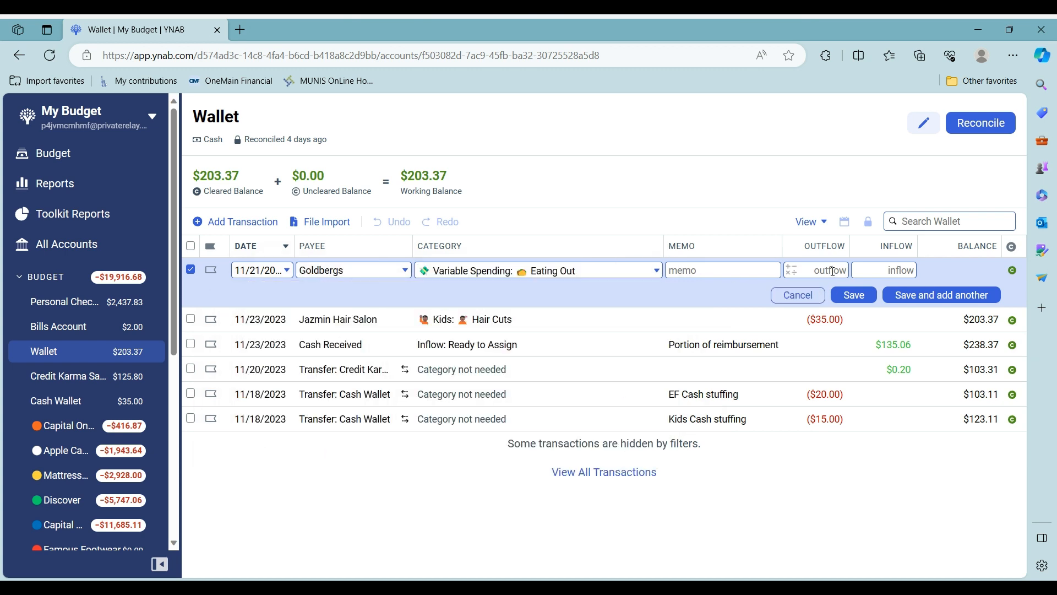
type("8")
left_click(972, 298)
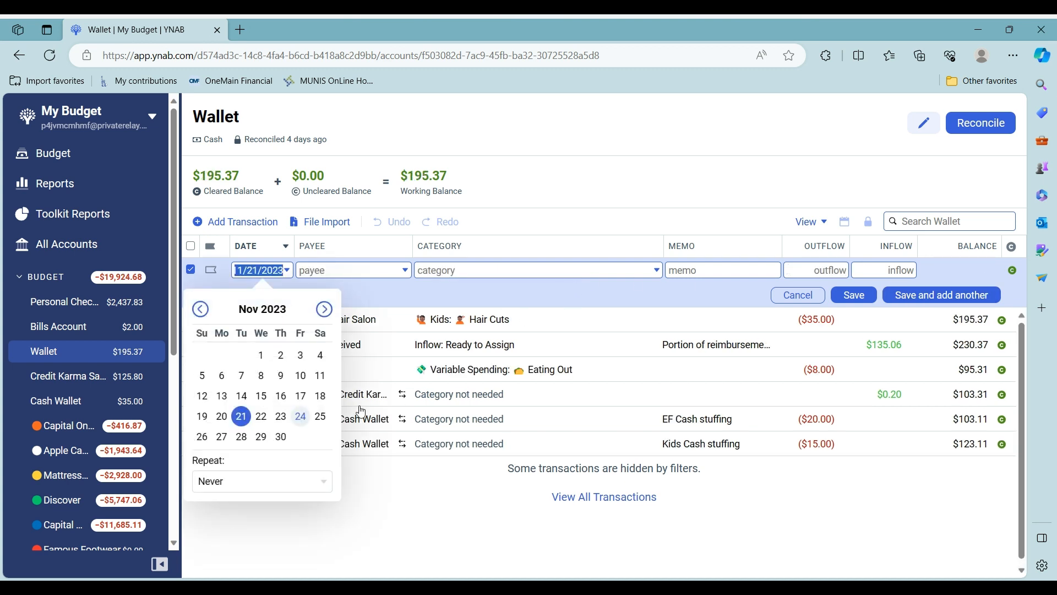
Add a $5 Goldbergs Eating Out purchase dated November 22
left_click(261, 416)
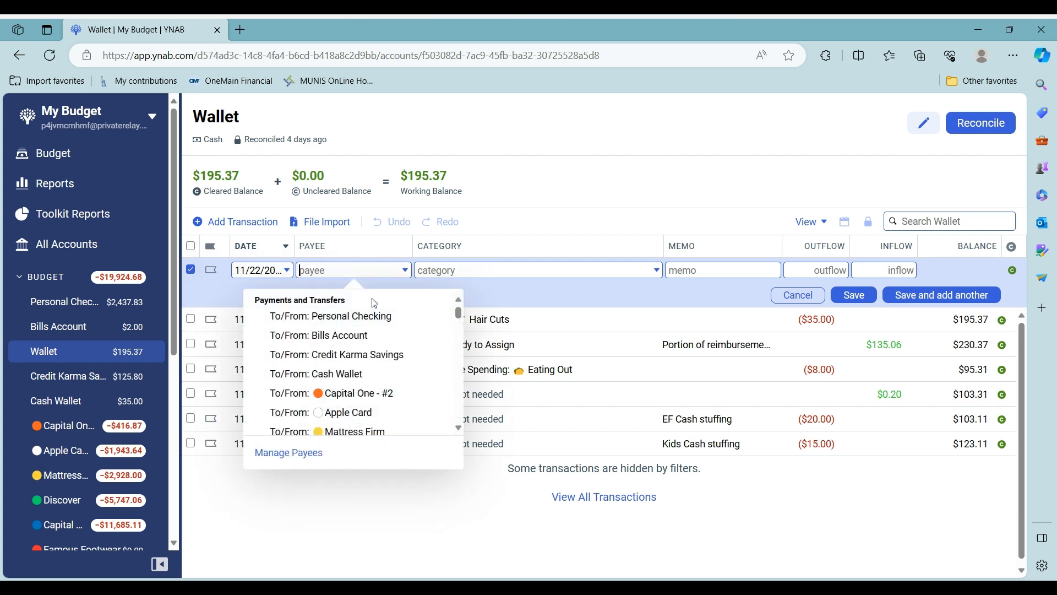
type("gol")
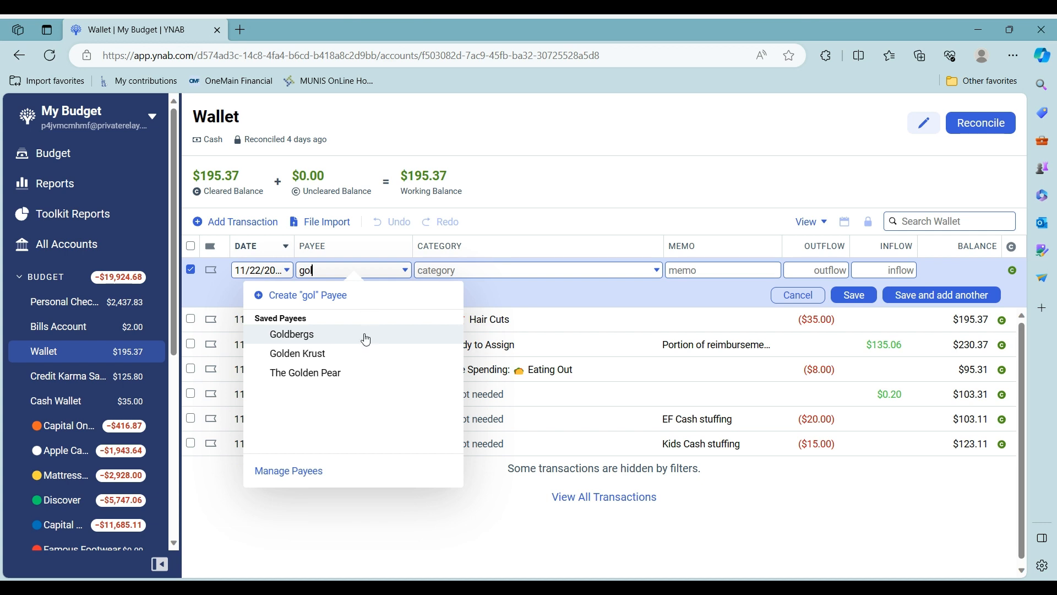
left_click(365, 338)
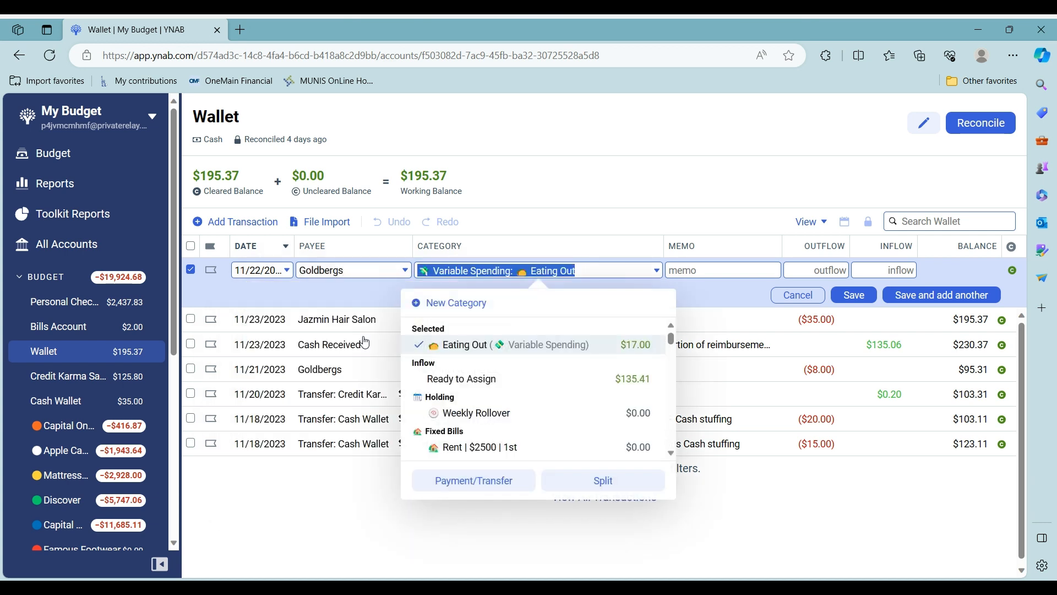
left_click(812, 272)
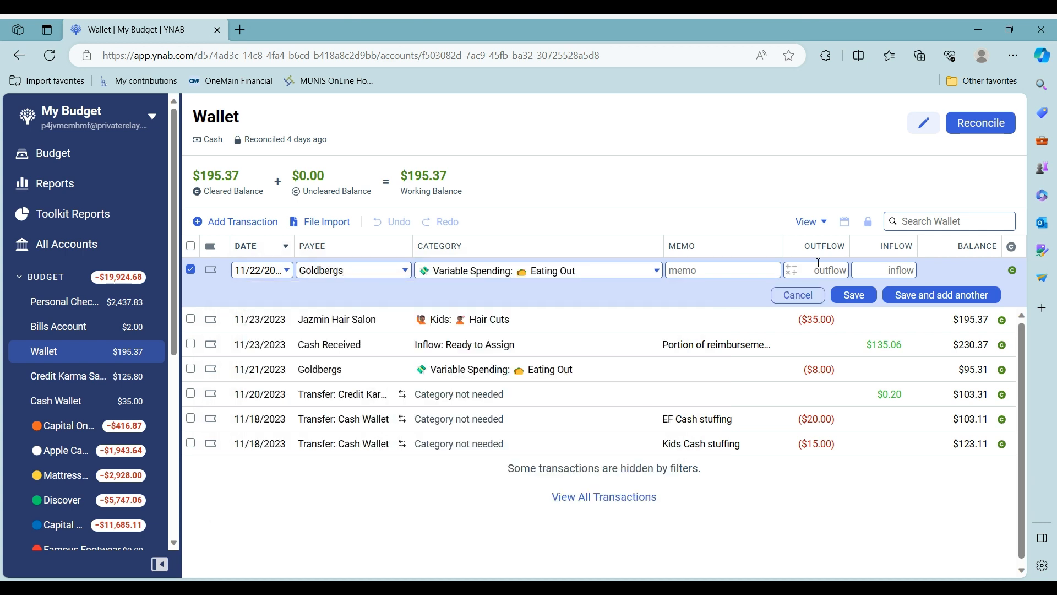
type("5")
left_click(865, 297)
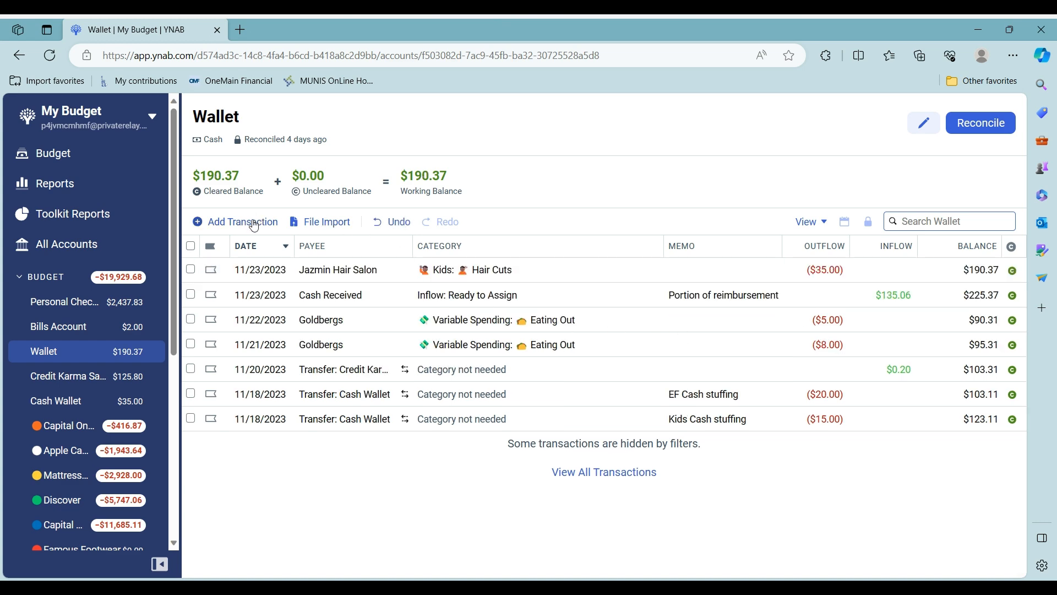
Add a $10 Goldbergs Eating Out purchase on the default 11/24 date
left_click(256, 221)
key("Tab")
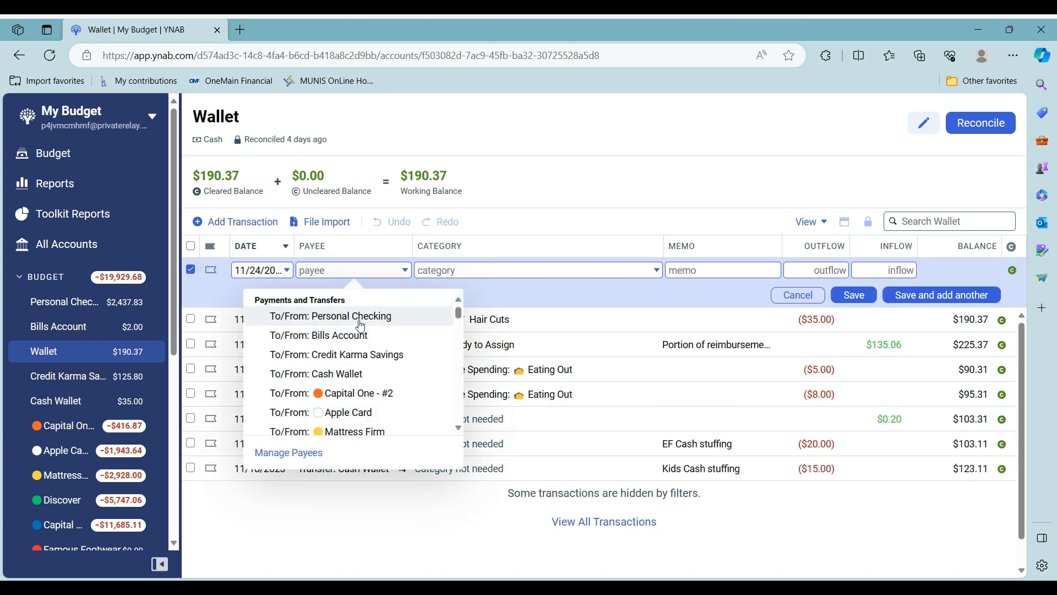
type("g")
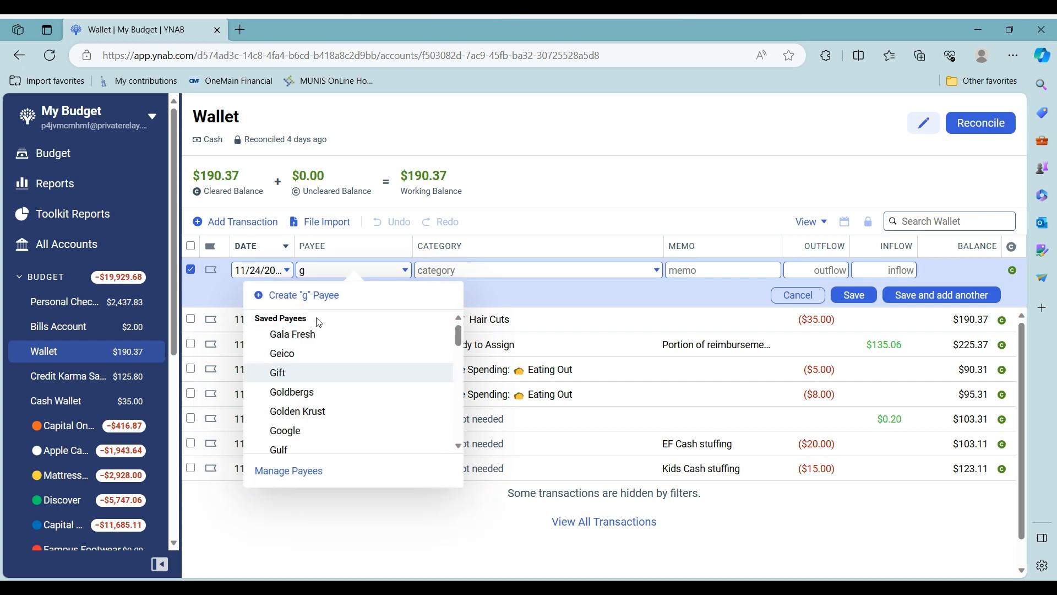
left_click(296, 391)
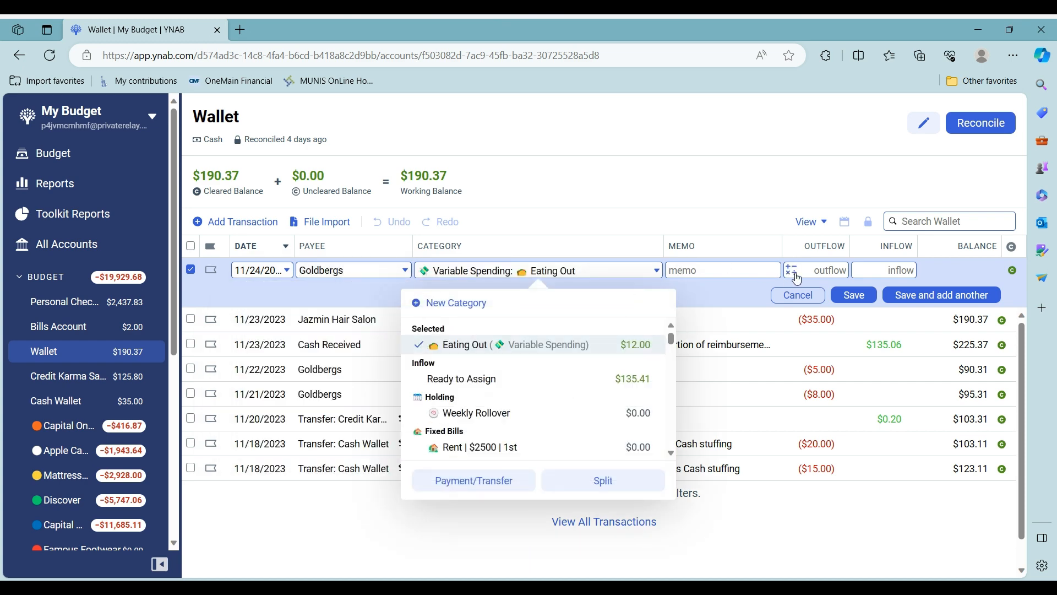
left_click(813, 270)
type("10")
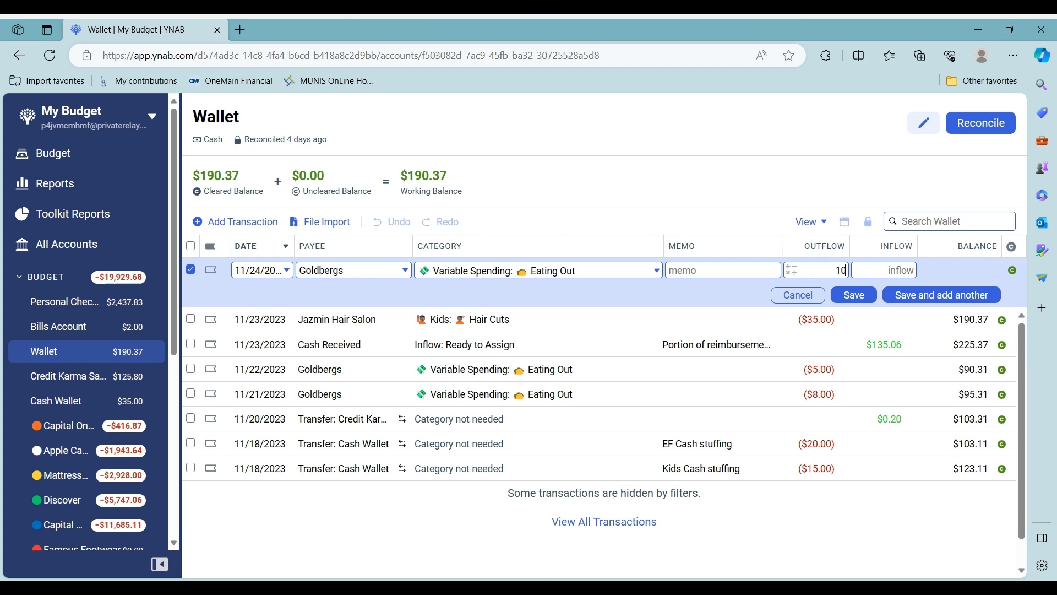
left_click(848, 297)
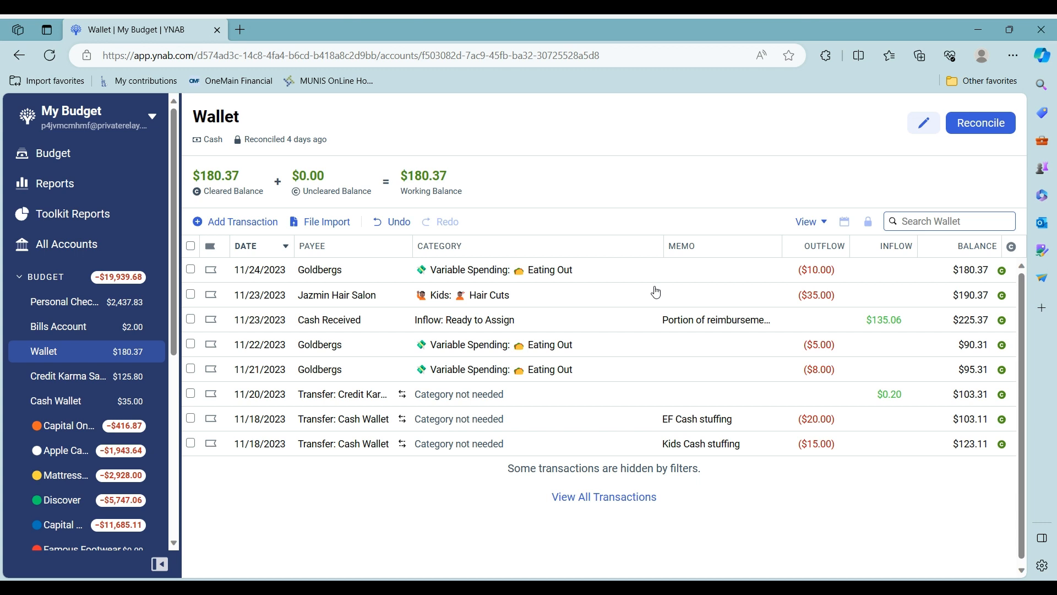
Reconcile the Wallet at $180.37, then go to the Capital One - #2 register
left_click(998, 127)
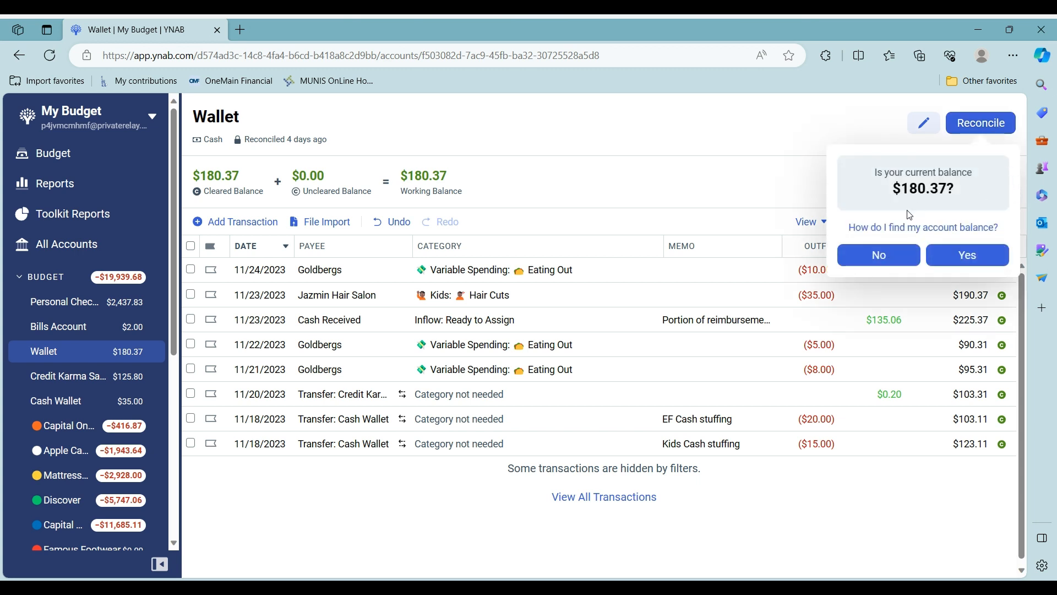
left_click(968, 258)
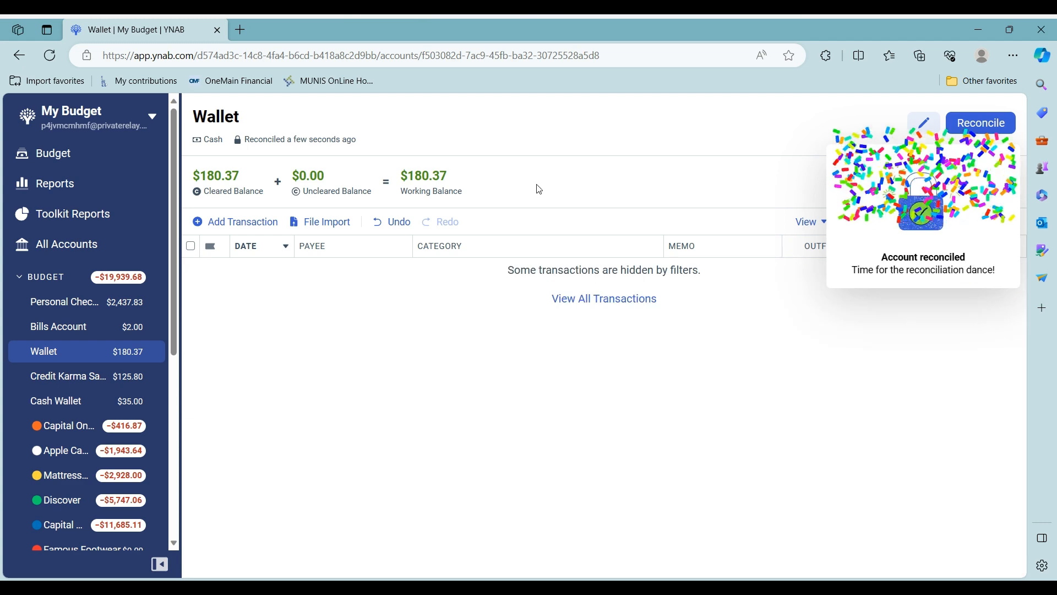
left_click(64, 377)
scroll(65, 358, "down", 2)
left_click(68, 329)
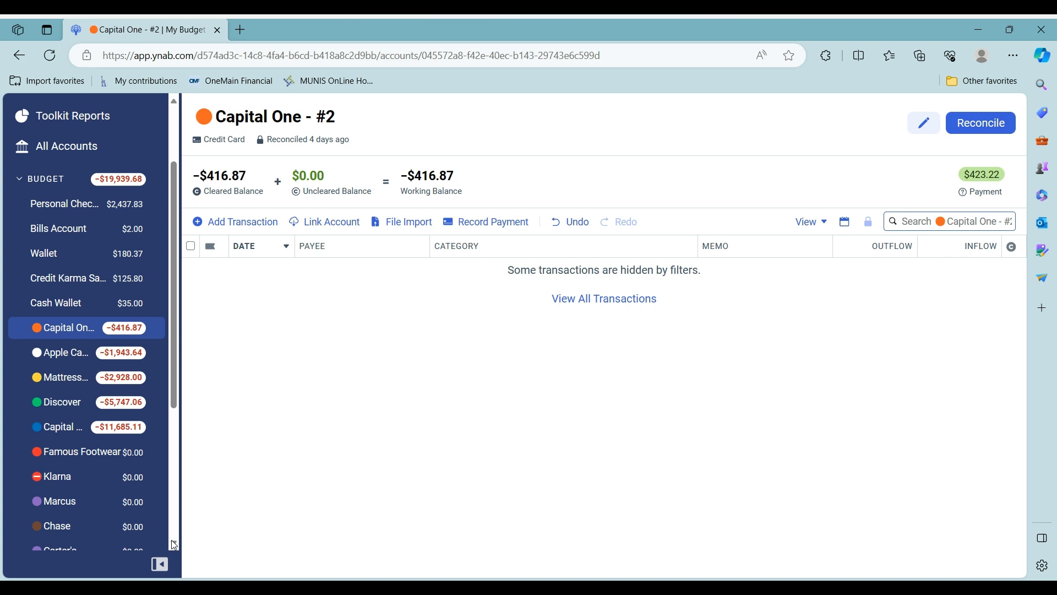
Review the Apple Card register including reconciled transactions, then Mattress Firm, then Discover
left_click(63, 364)
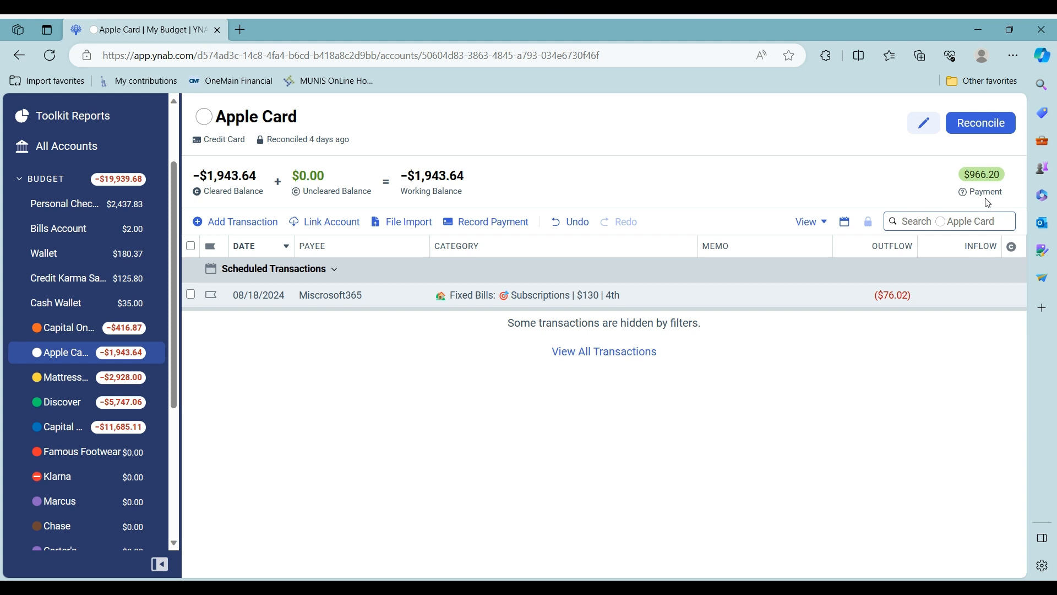
left_click(868, 223)
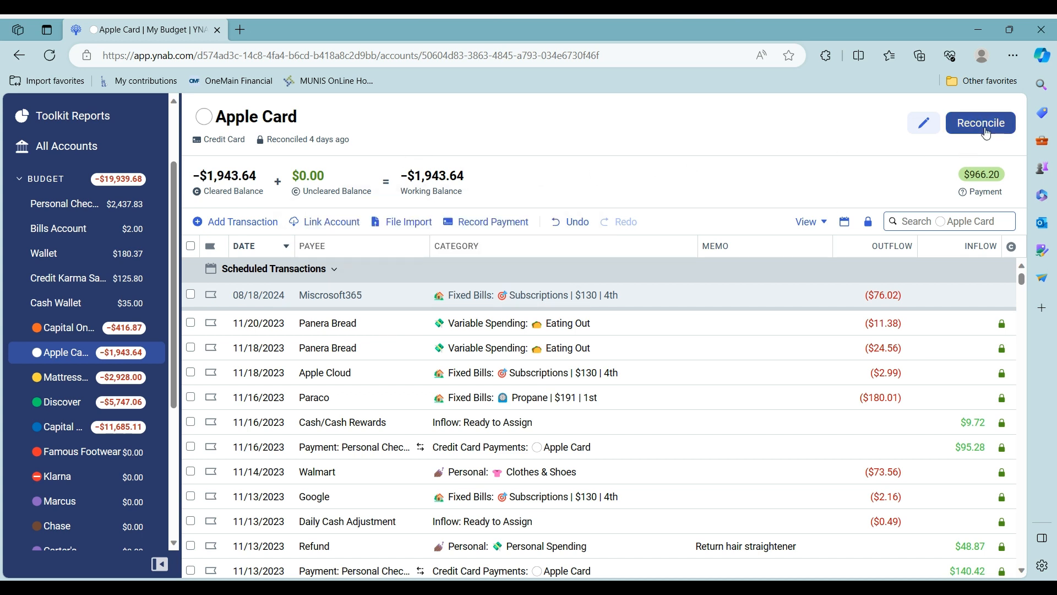
left_click(868, 226)
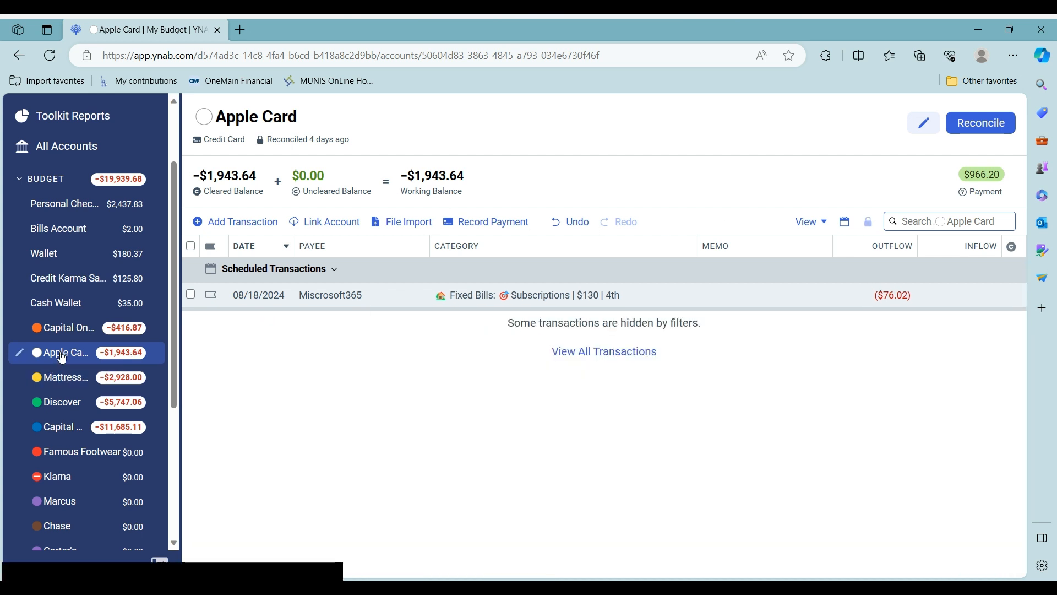
left_click(61, 379)
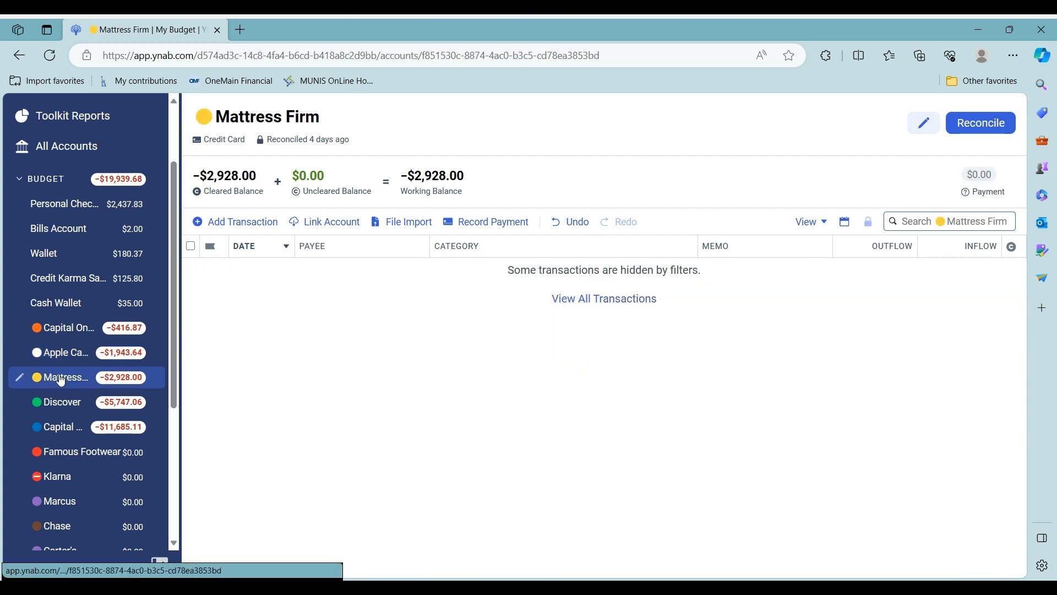
left_click(64, 408)
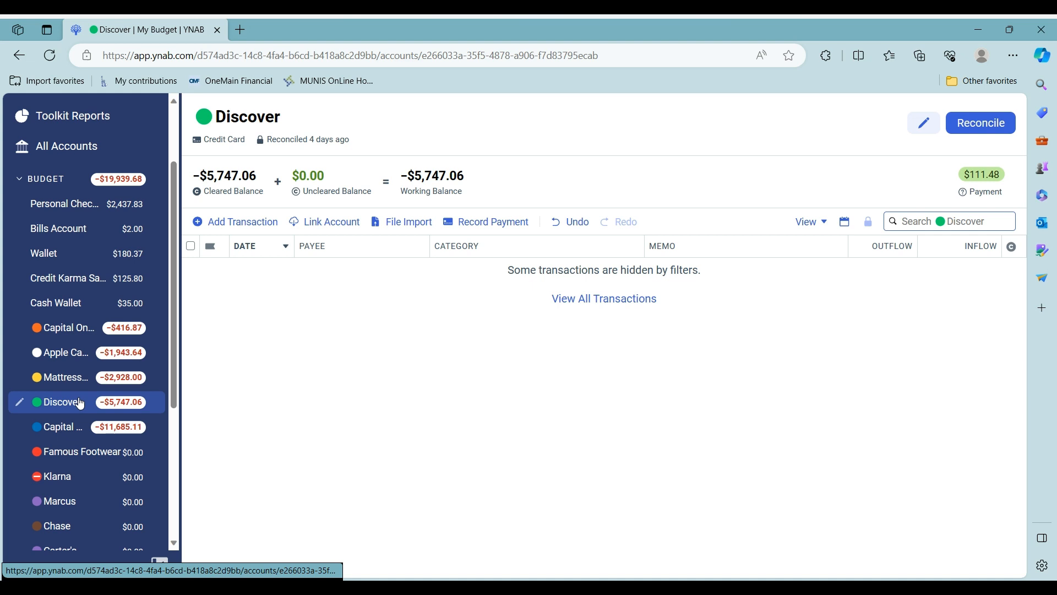
Show and hide Discover's reconciled transactions, then switch to Capital One - #1
left_click(868, 223)
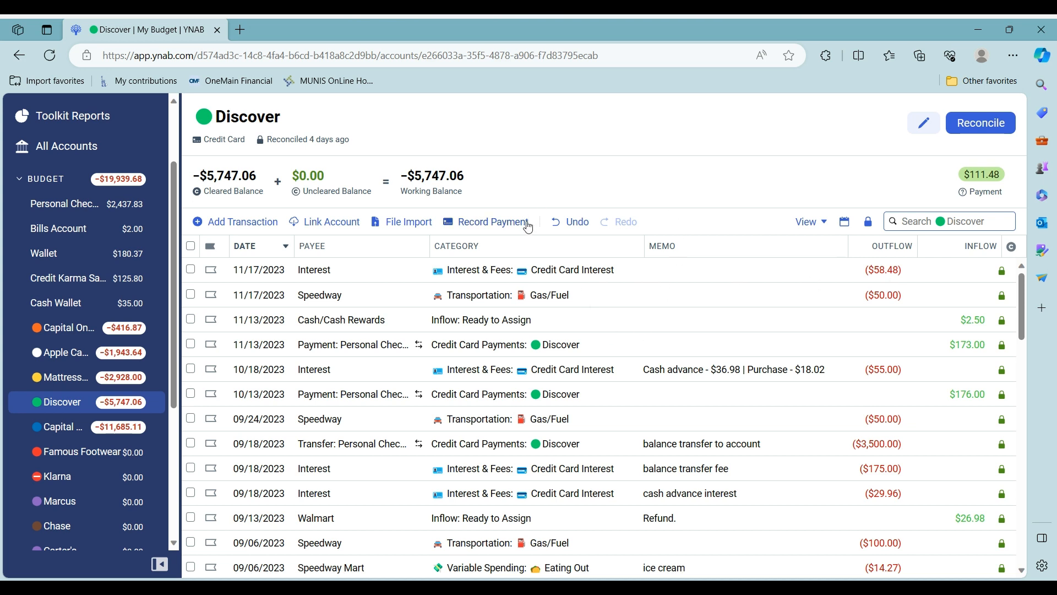
mouse_move(439, 177)
left_click(870, 223)
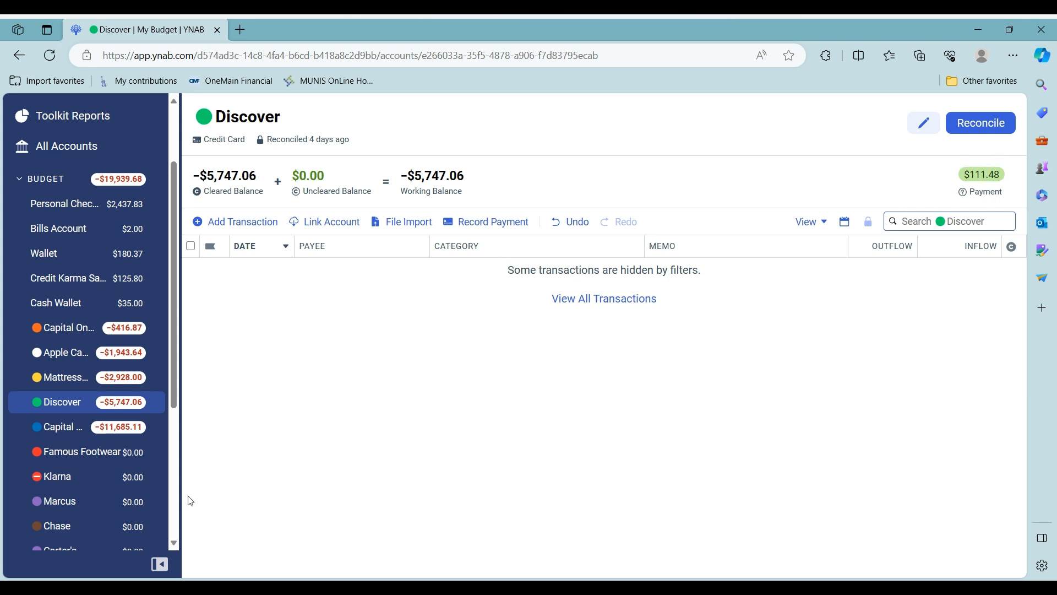
left_click(74, 435)
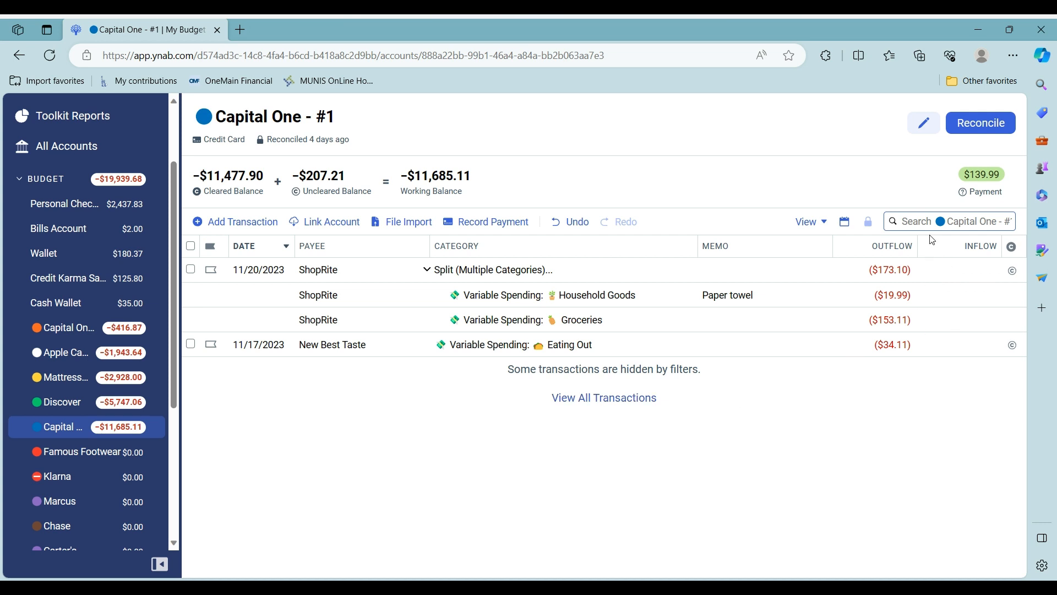
Check reconciled history, then clear the New Best Taste and 11/20 ShopRite purchases
left_click(867, 223)
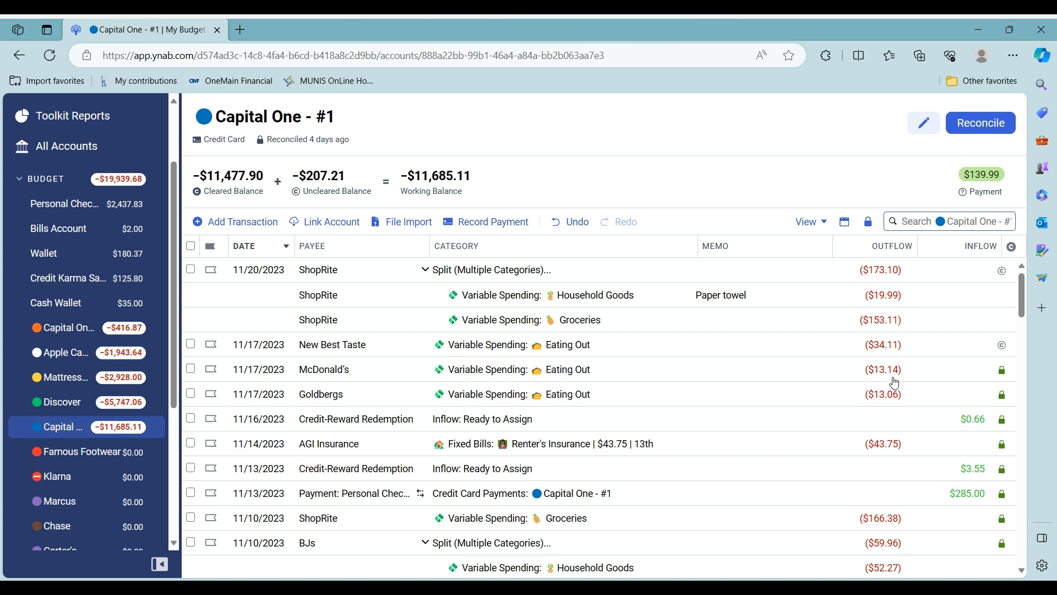
left_click(868, 221)
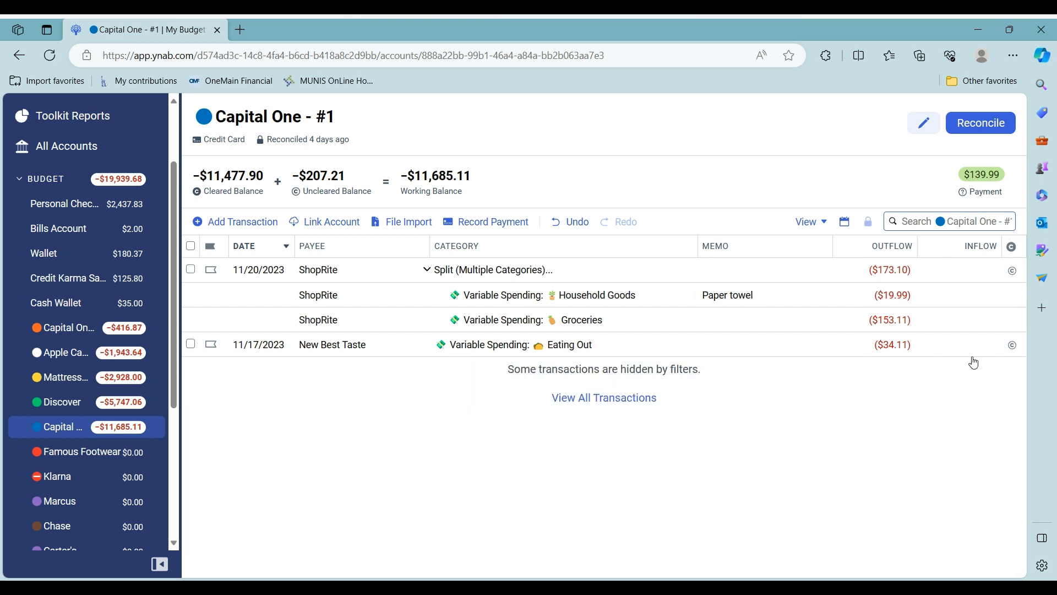
left_click(1013, 345)
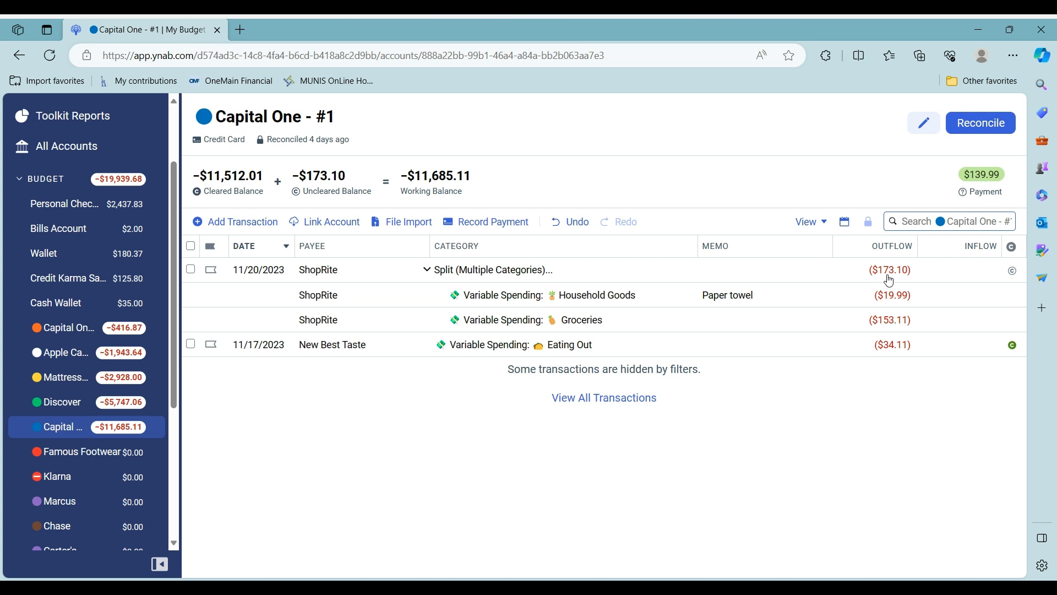
left_click(1012, 271)
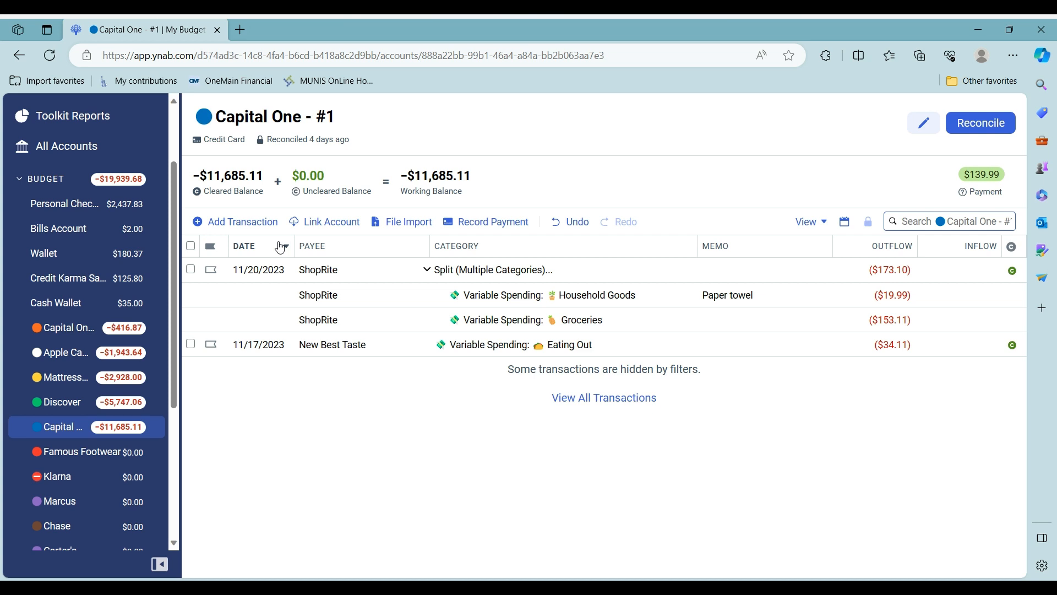
Add an Interest charge dated 11/21/2023 under Credit Card Interest totalling 106.93 + 155.82 = $262.75
left_click(249, 223)
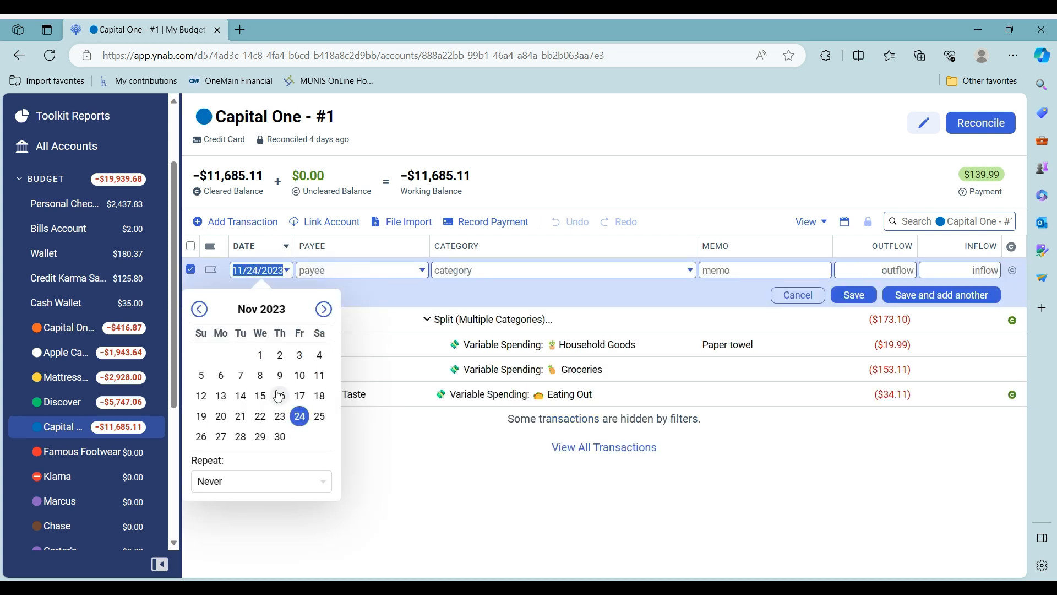
left_click(241, 416)
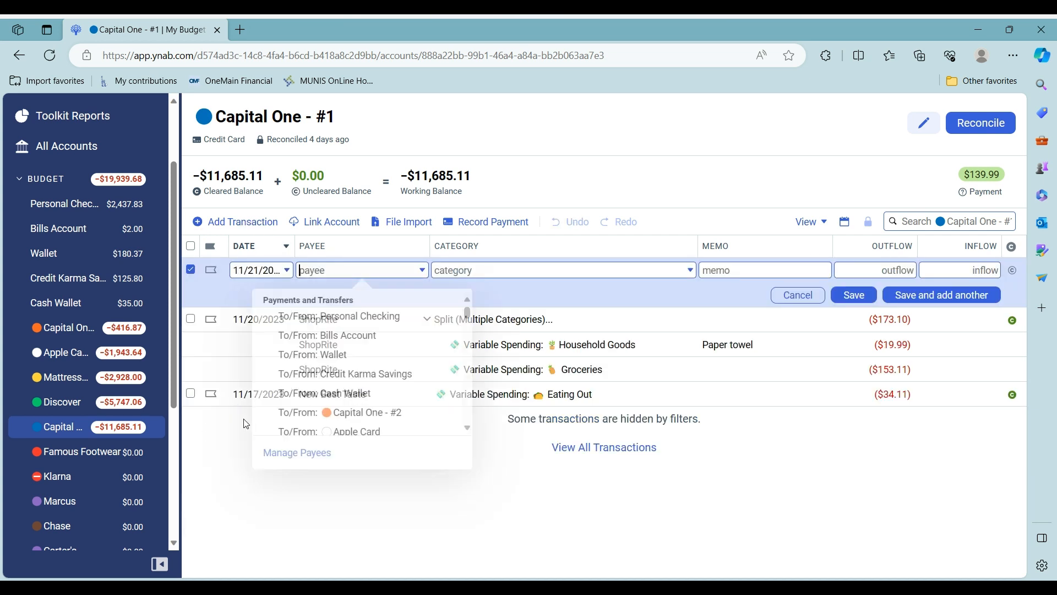
type("i")
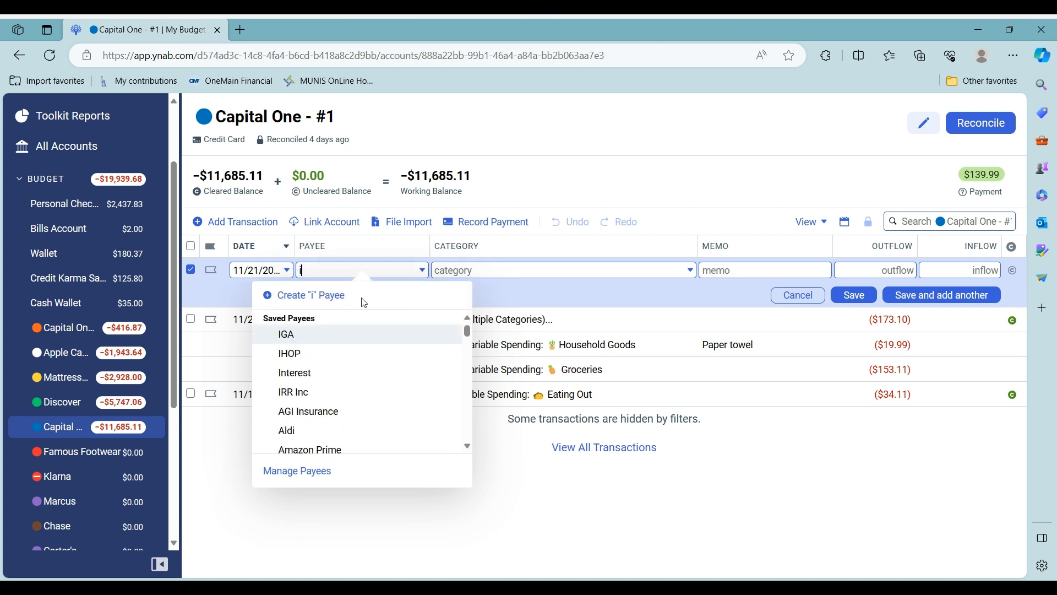
left_click(331, 379)
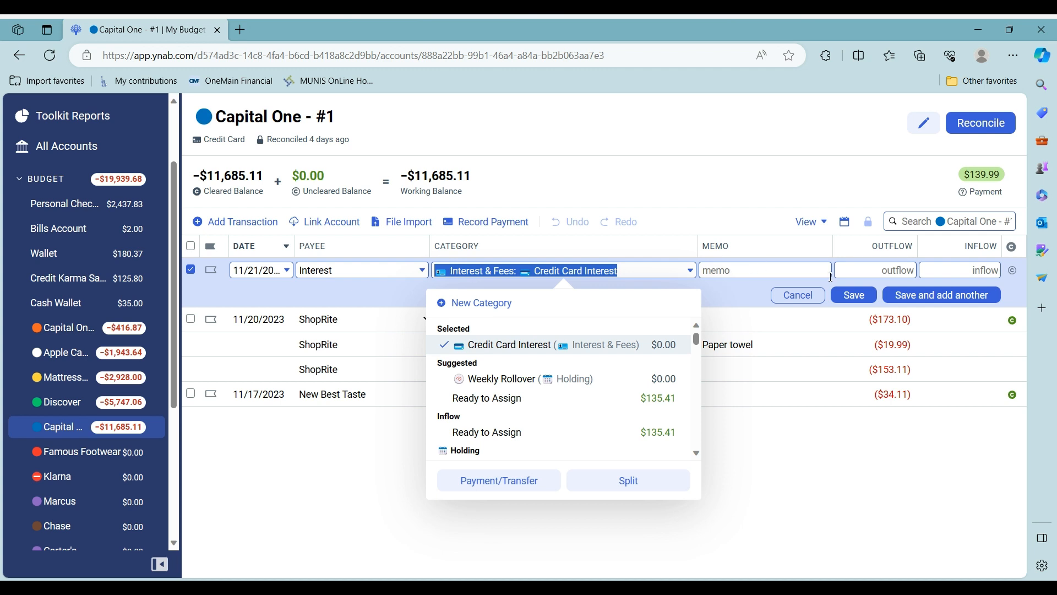
left_click(874, 270)
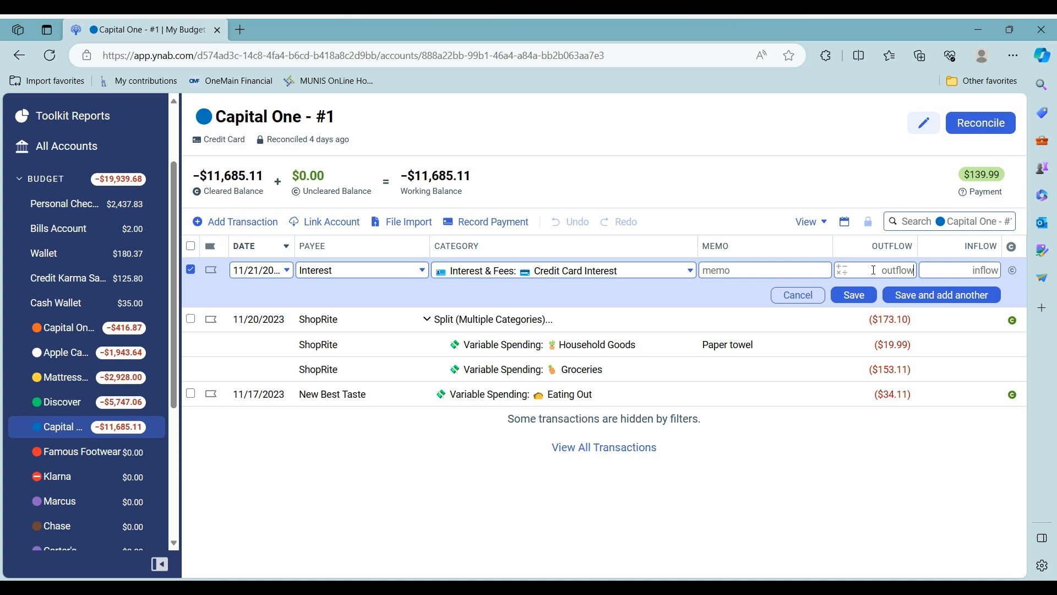
type("106")
type(".93")
left_click(842, 268)
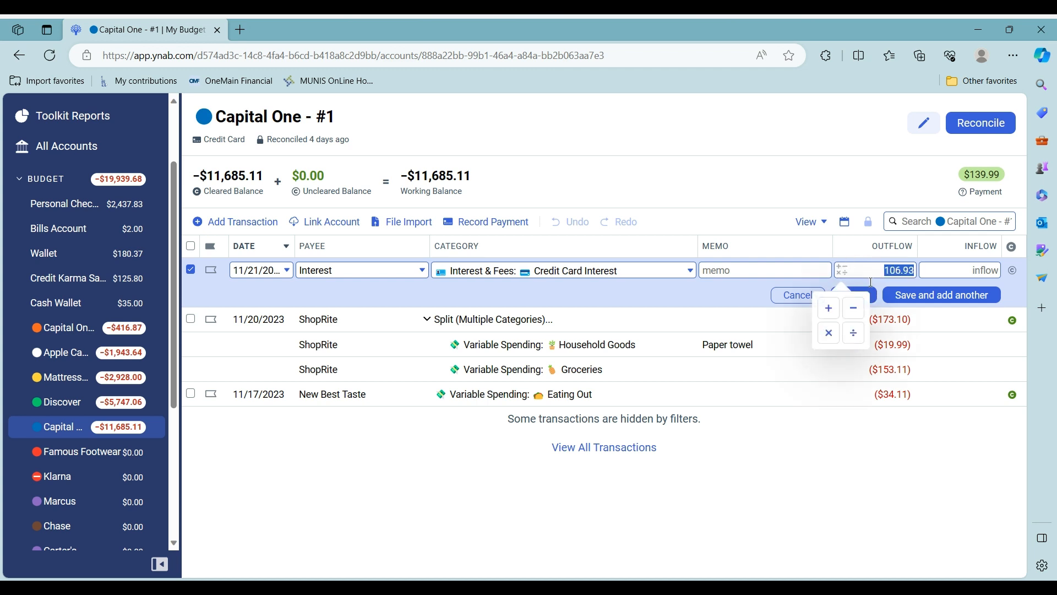
left_click(833, 311)
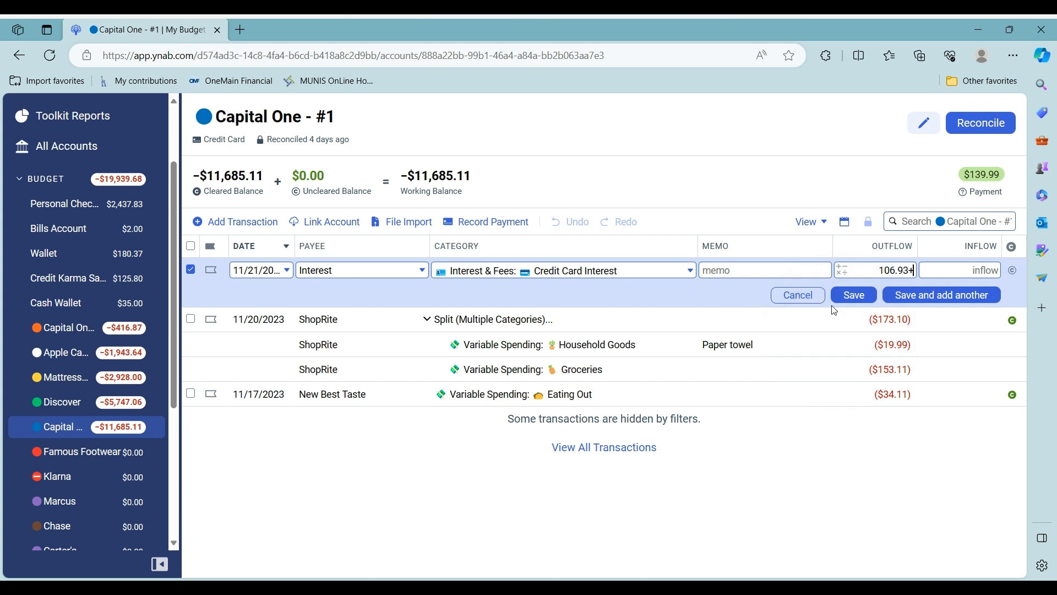
type("155.82")
left_click(854, 301)
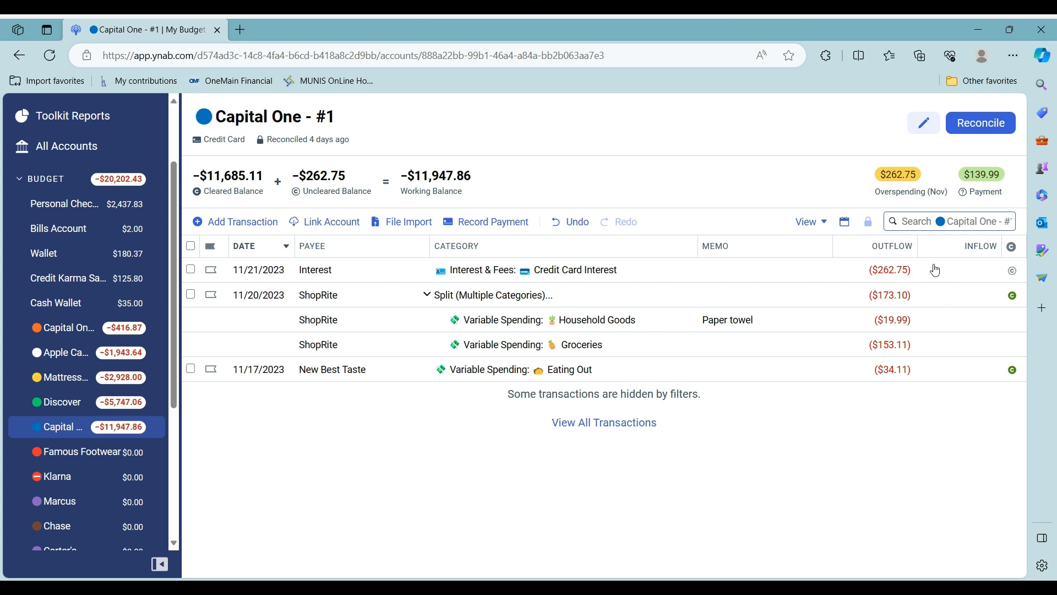
Clear the Interest charge and add a $38.10 EH Wines purchase under Groceries
left_click(1013, 272)
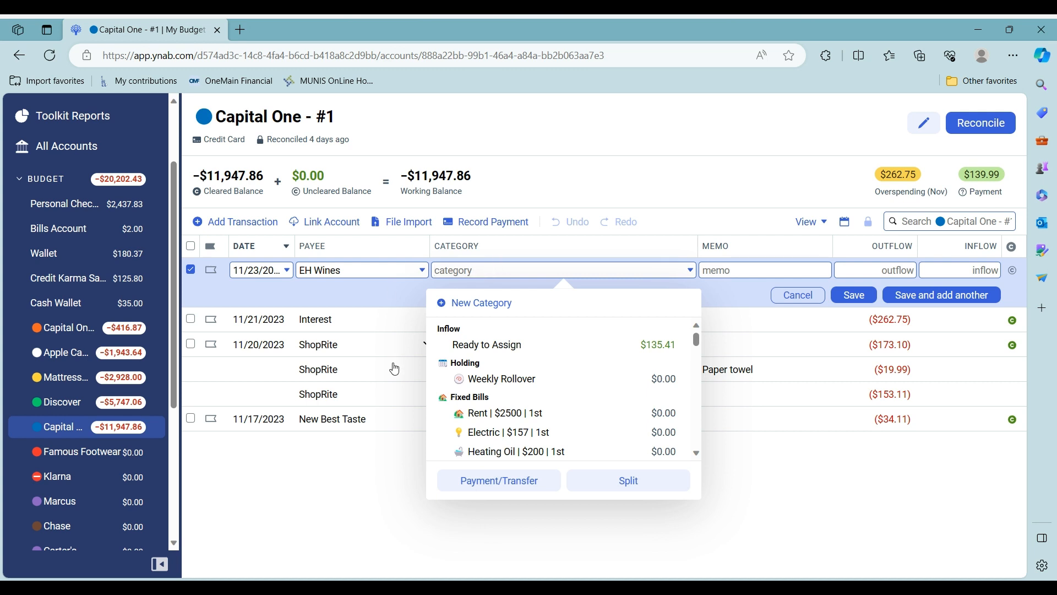
type("gr")
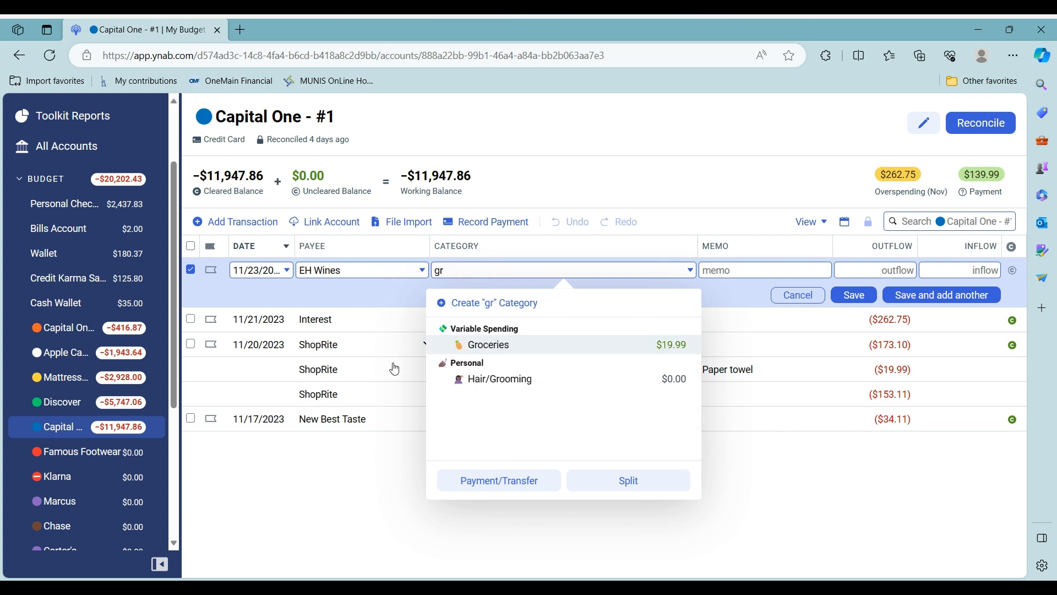
key("Tab")
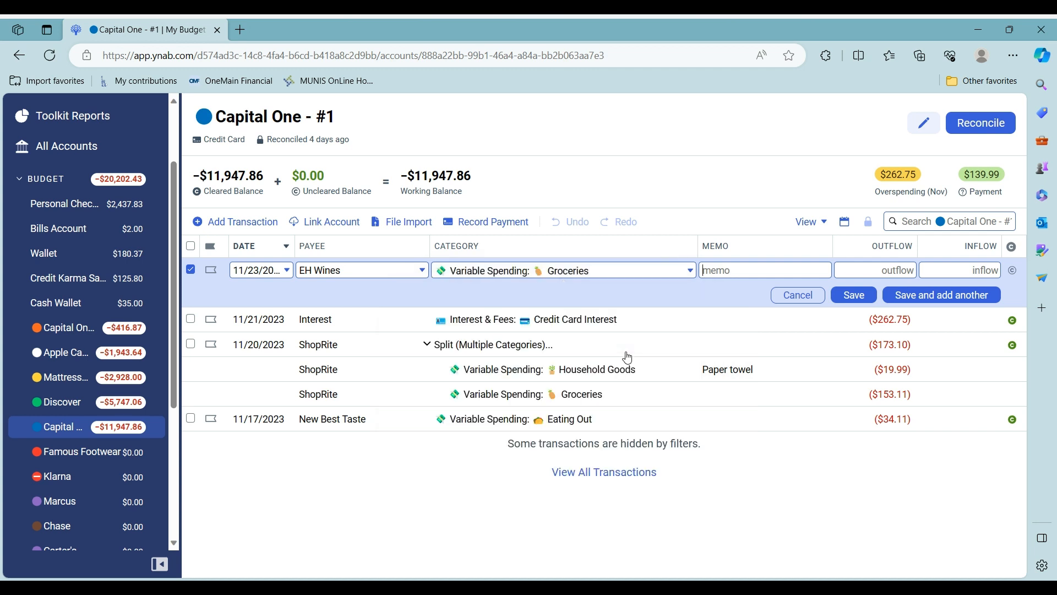
left_click(881, 268)
type("38.10")
left_click(968, 297)
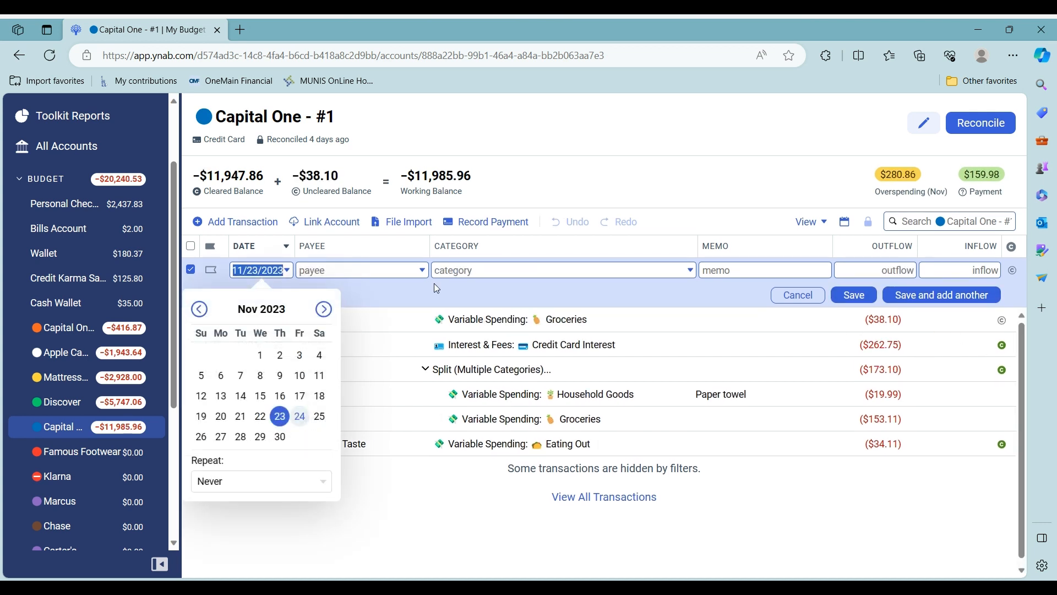
Add a 11/24/2023 Geico charge of $243.84 under Car Insurance
left_click(300, 416)
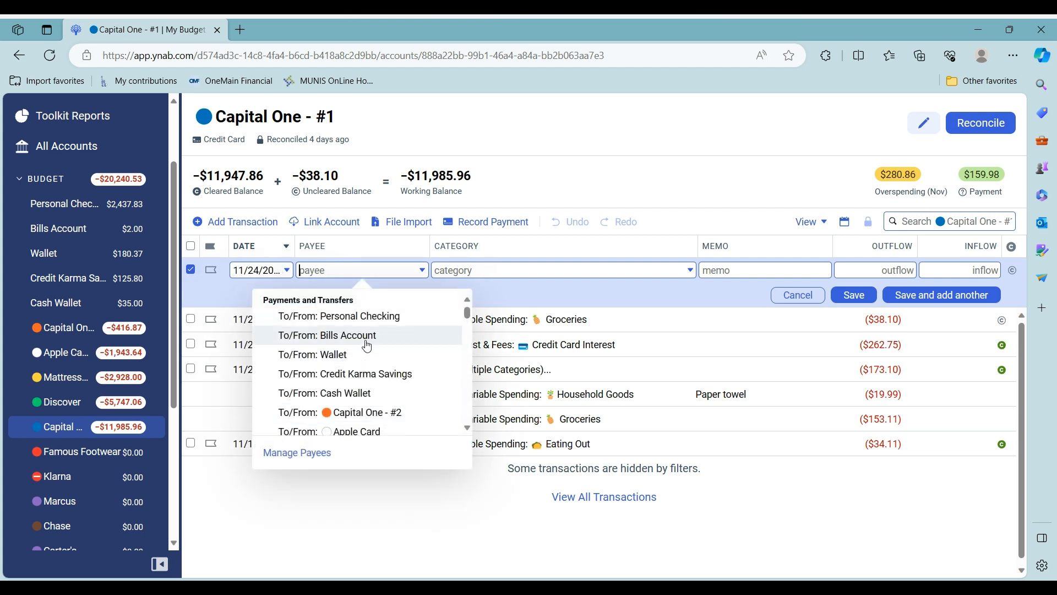
type("gei")
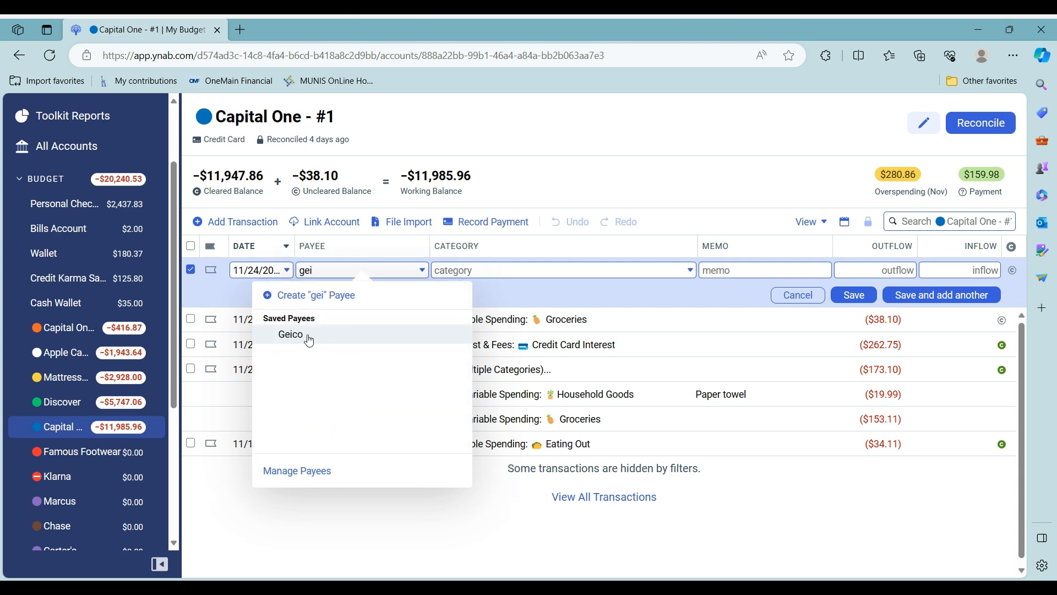
left_click(306, 336)
left_click(889, 273)
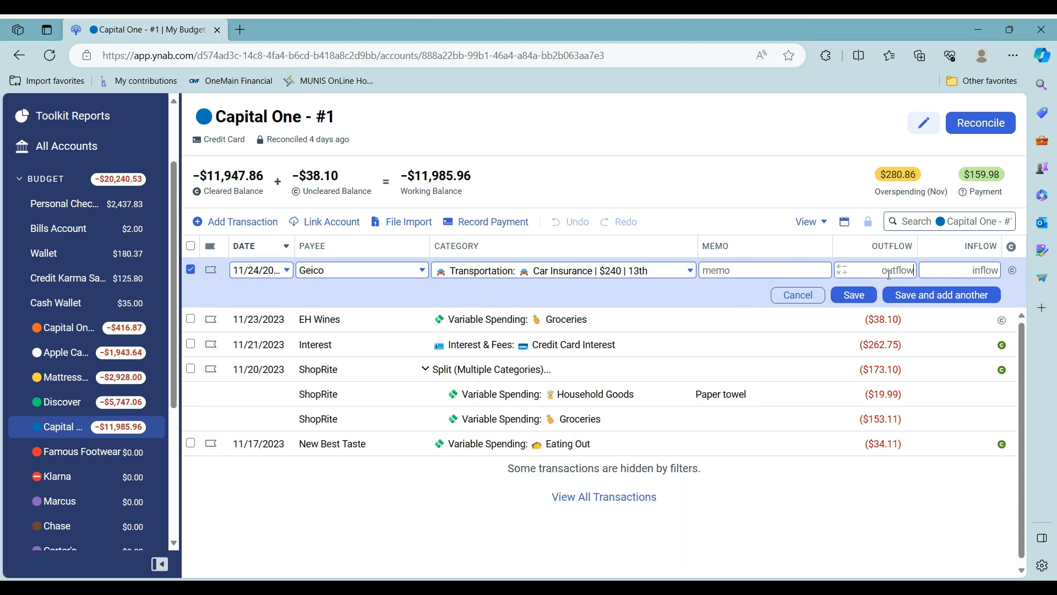
type("243.84")
left_click(972, 298)
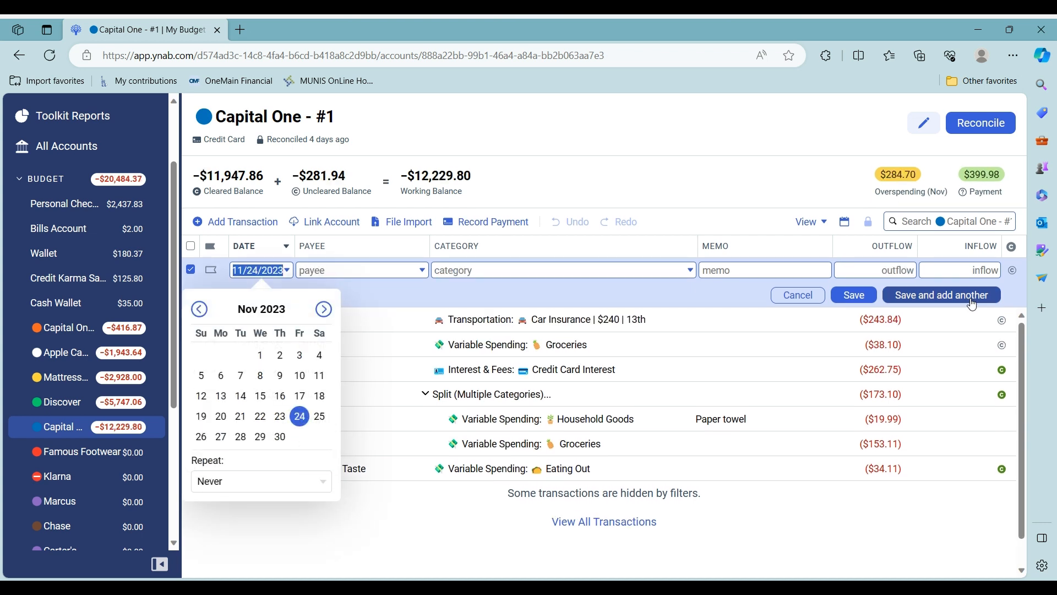
Add a 11/24/2023 Netflix charge of $24.97 under Subscriptions
left_click(306, 423)
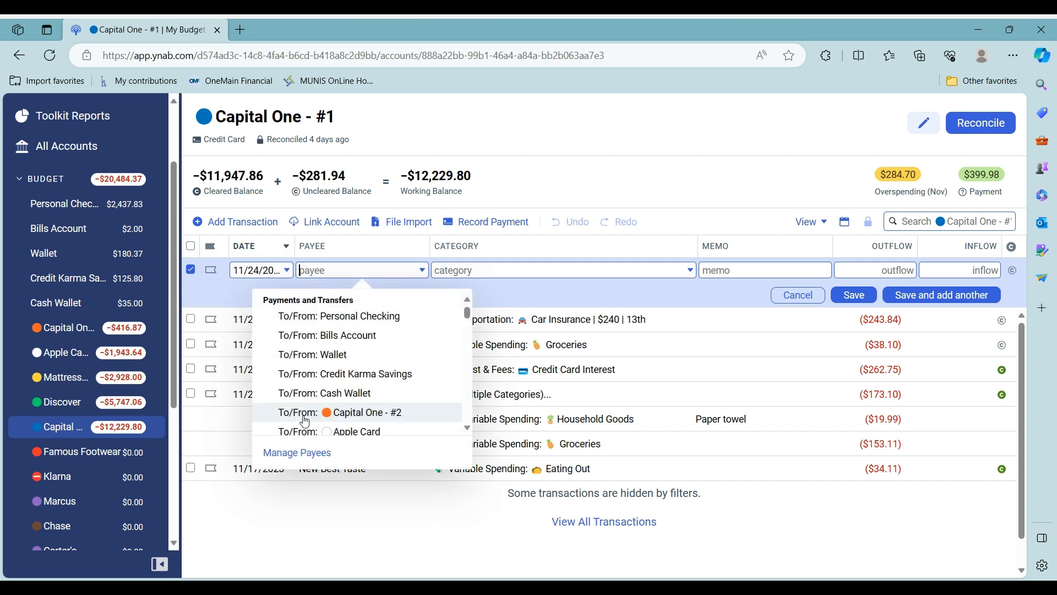
type("Ne")
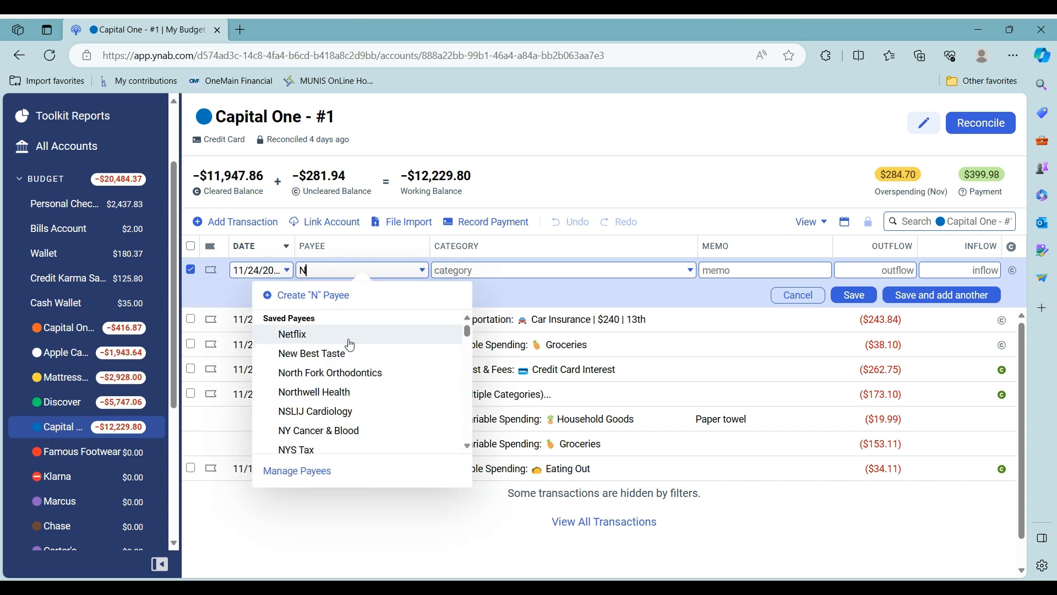
left_click(331, 339)
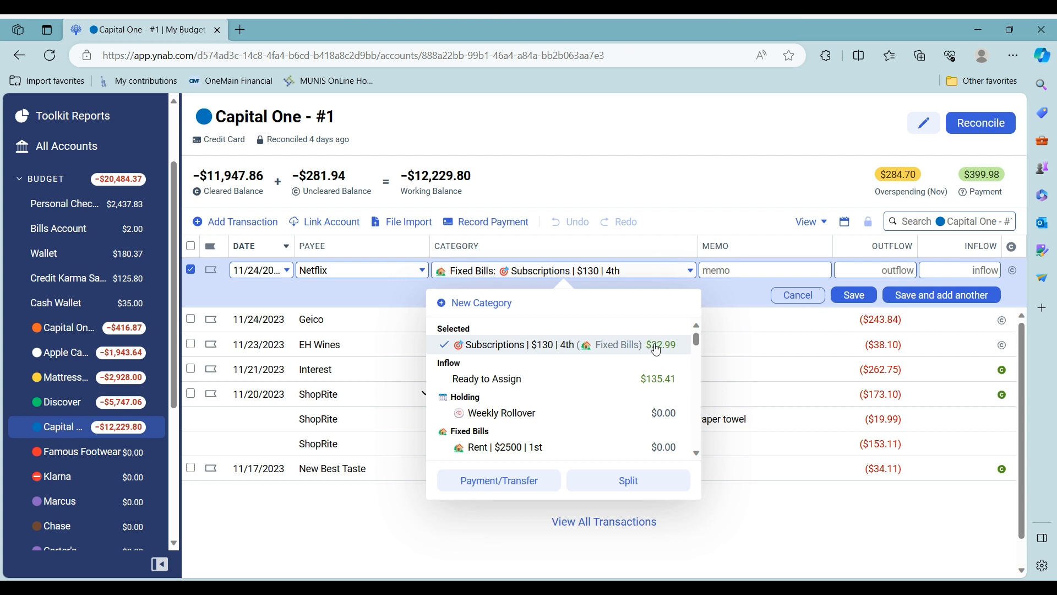
left_click(896, 269)
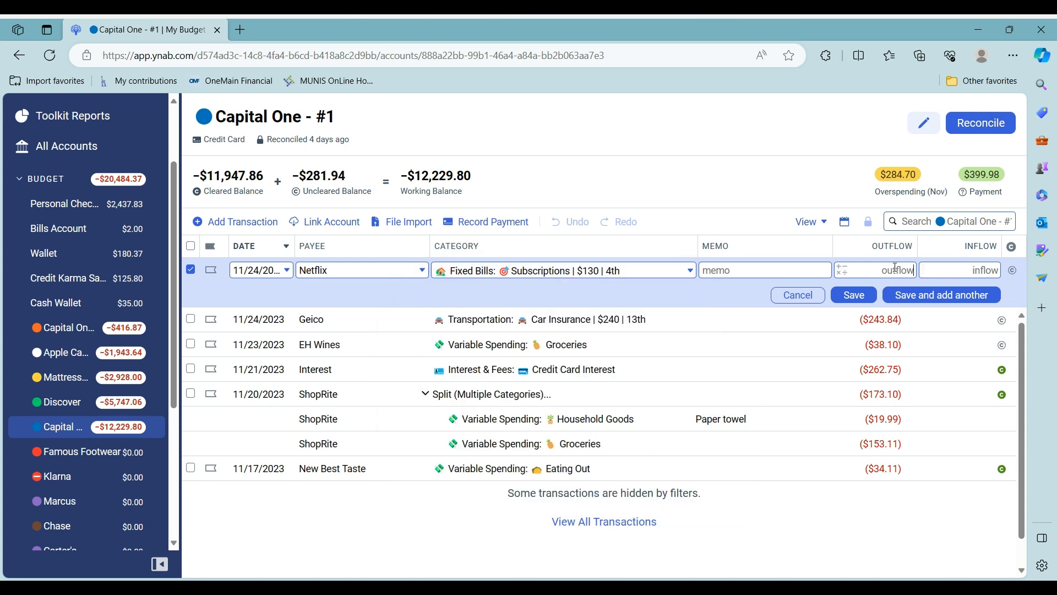
type("24.97")
left_click(892, 288)
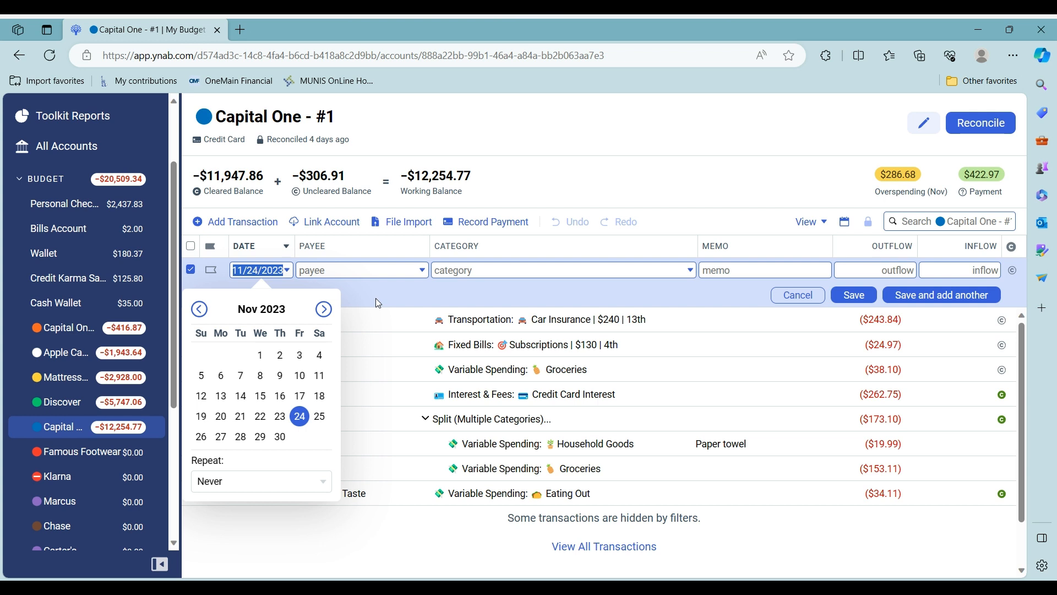
Add a 11/24/2023 Speedway charge of $11.93 under Maintenance/Repairs and save it
left_click(301, 423)
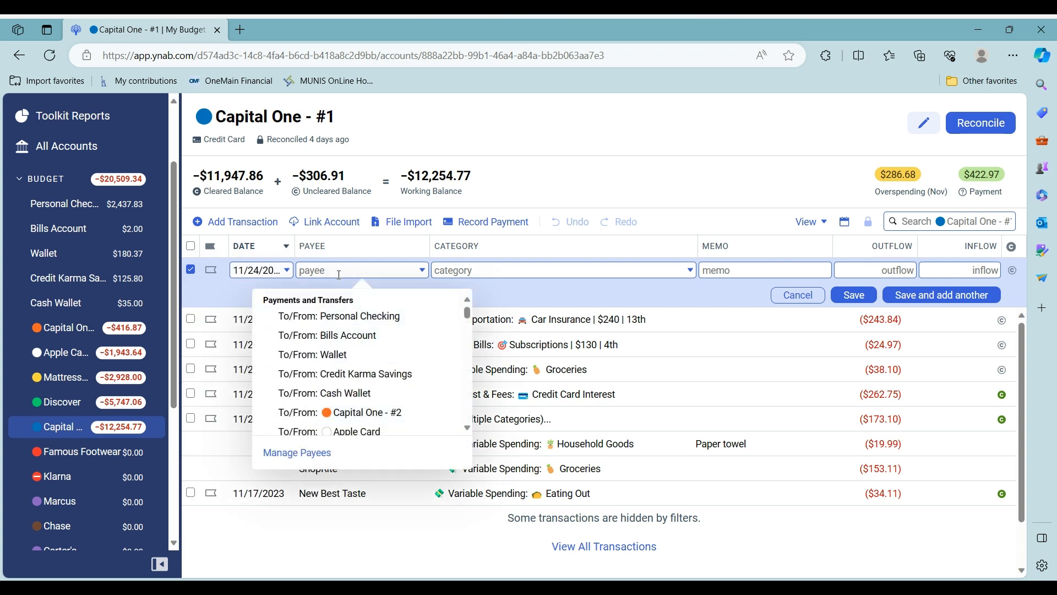
type("Sp")
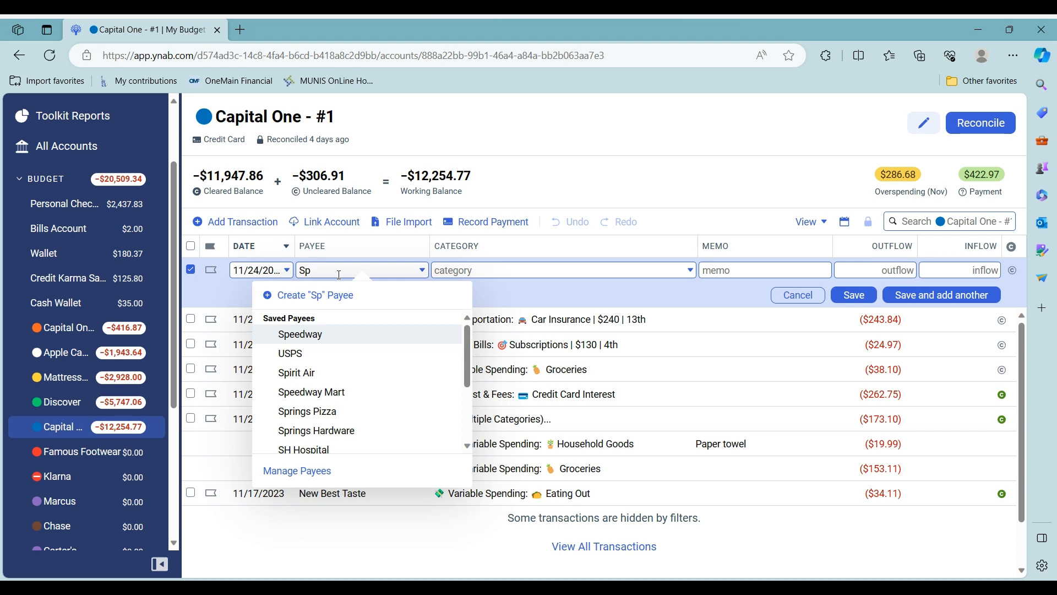
left_click(350, 337)
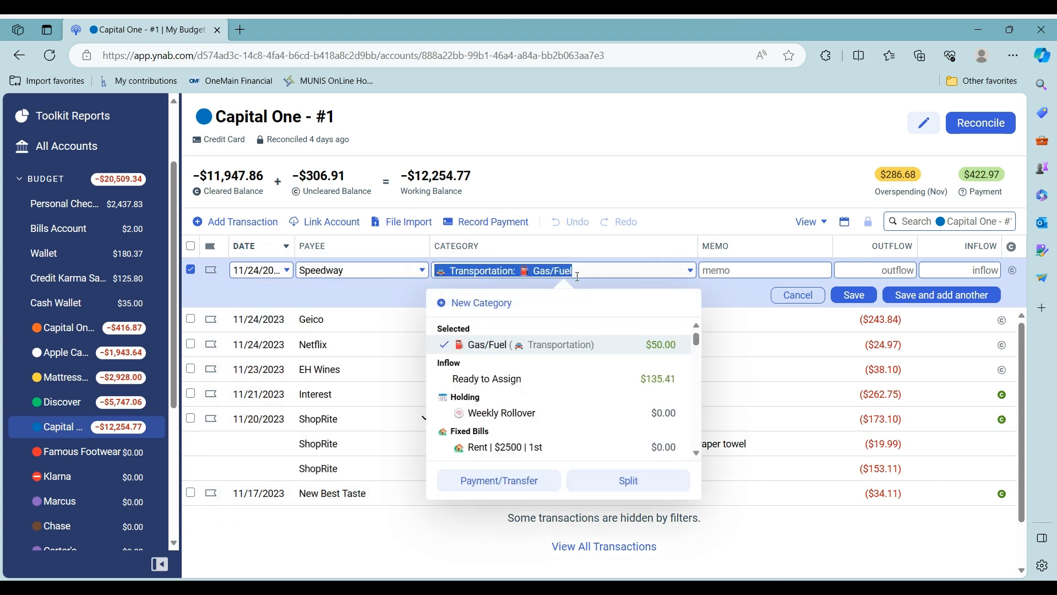
type("Ca")
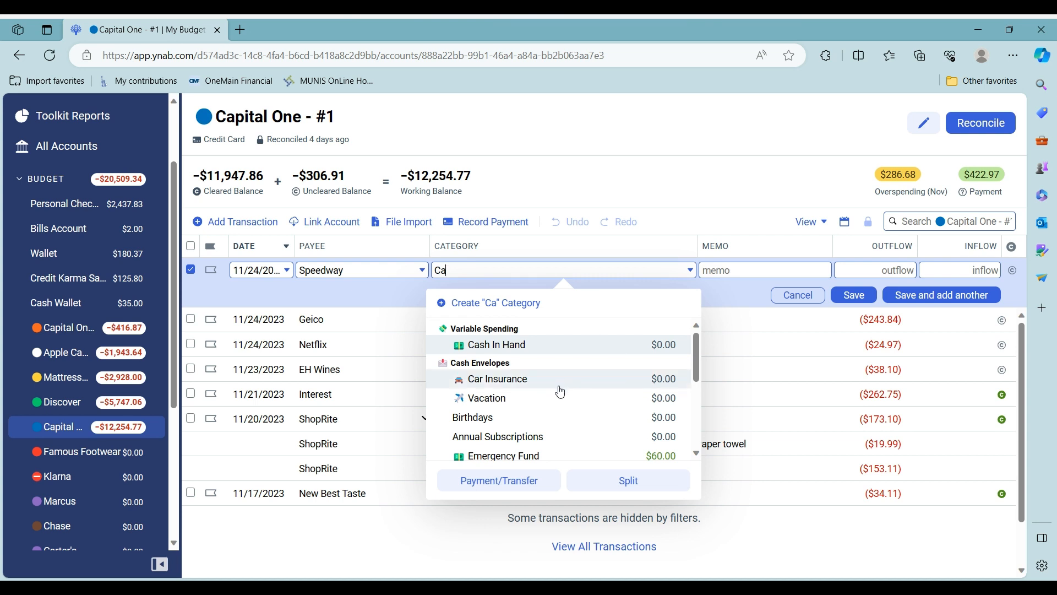
scroll(560, 391, "down", 1)
key("BackSpace")
key("BackSpace")
type("Mai")
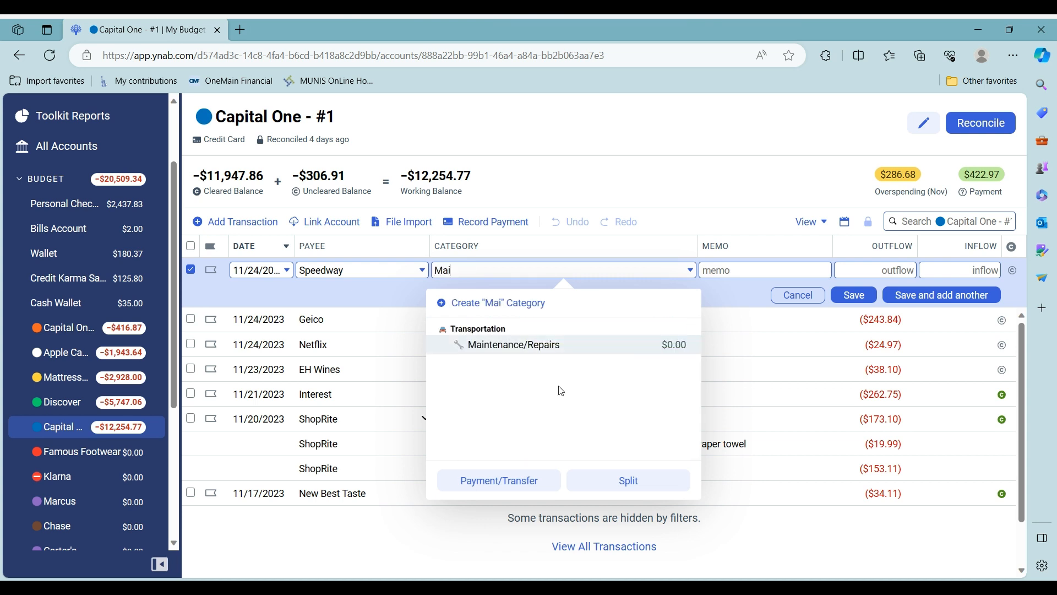
left_click(559, 349)
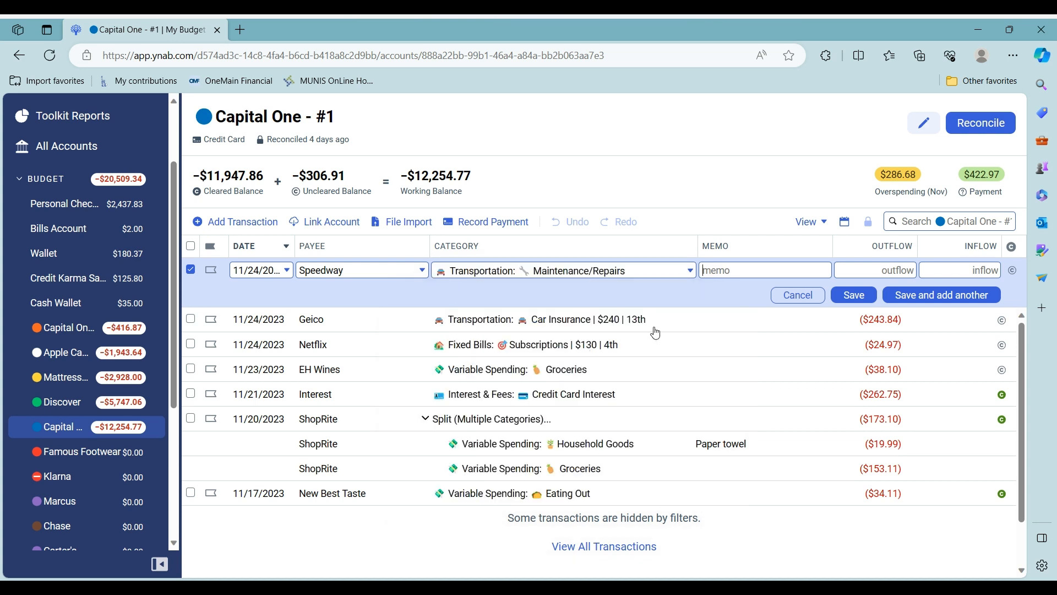
left_click(914, 269)
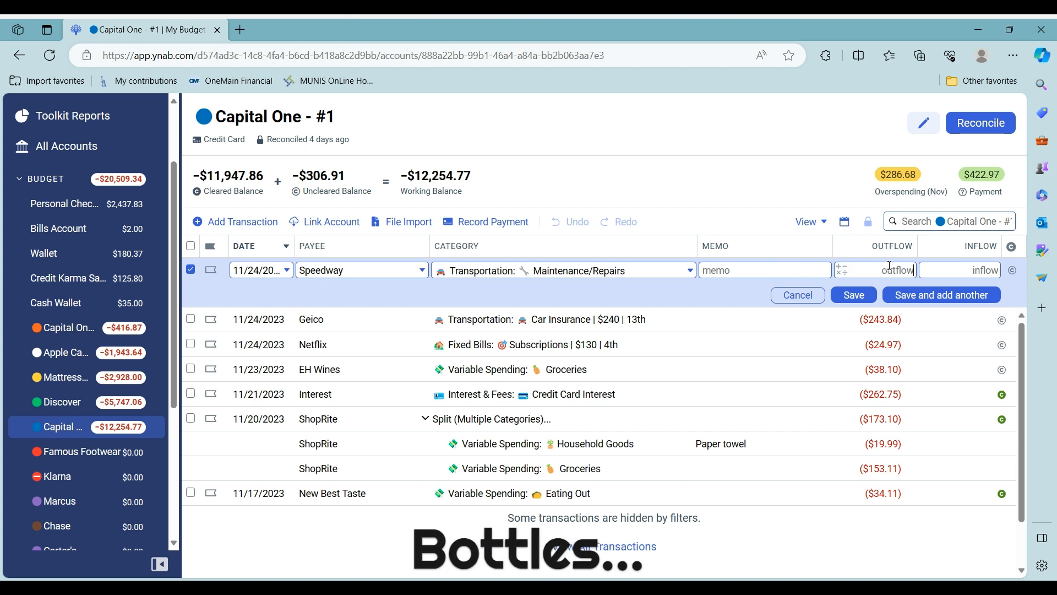
type("11")
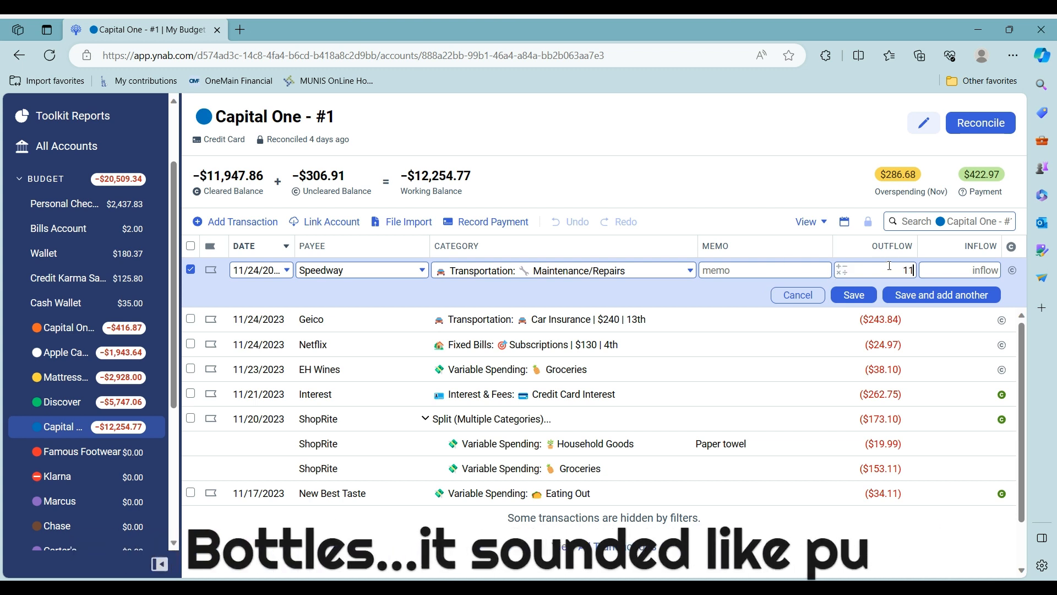
type(".93")
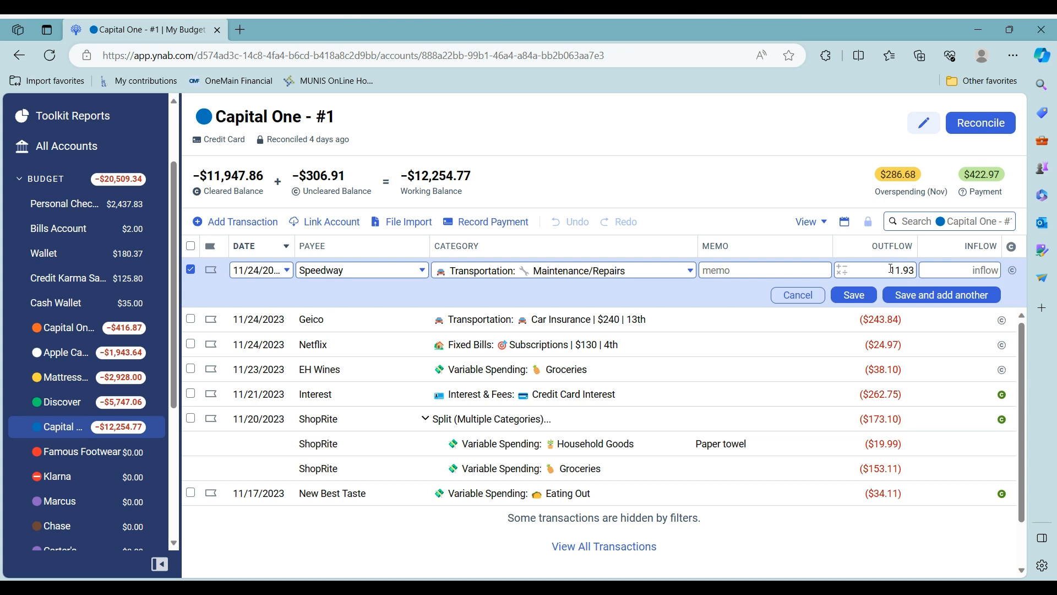
left_click(863, 298)
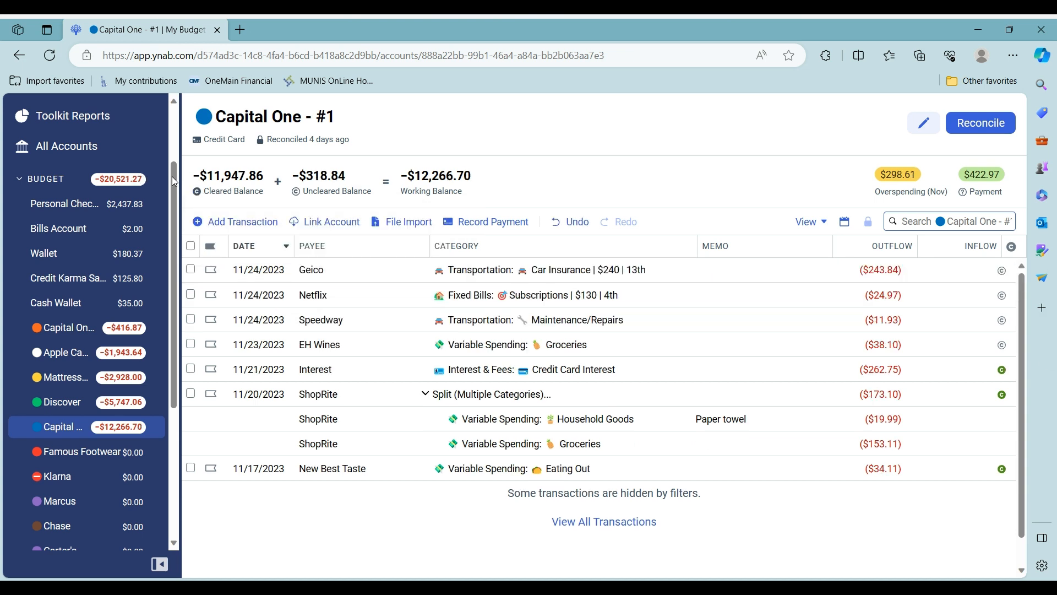
Return from the Capital One - #1 register to the November 2023 budget page
mouse_move(236, 177)
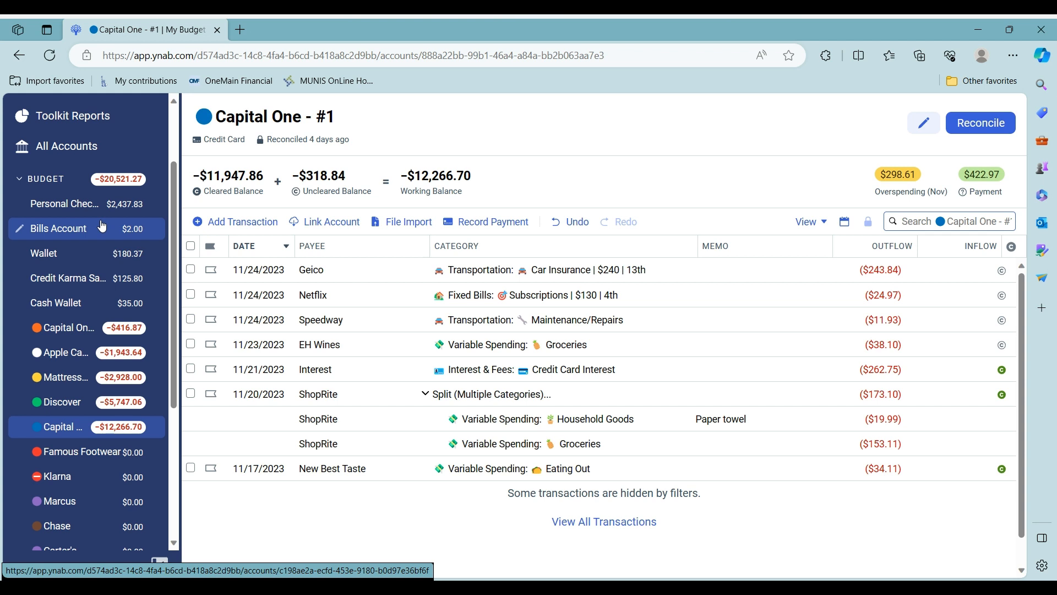
left_click_drag(174, 185, 189, 92)
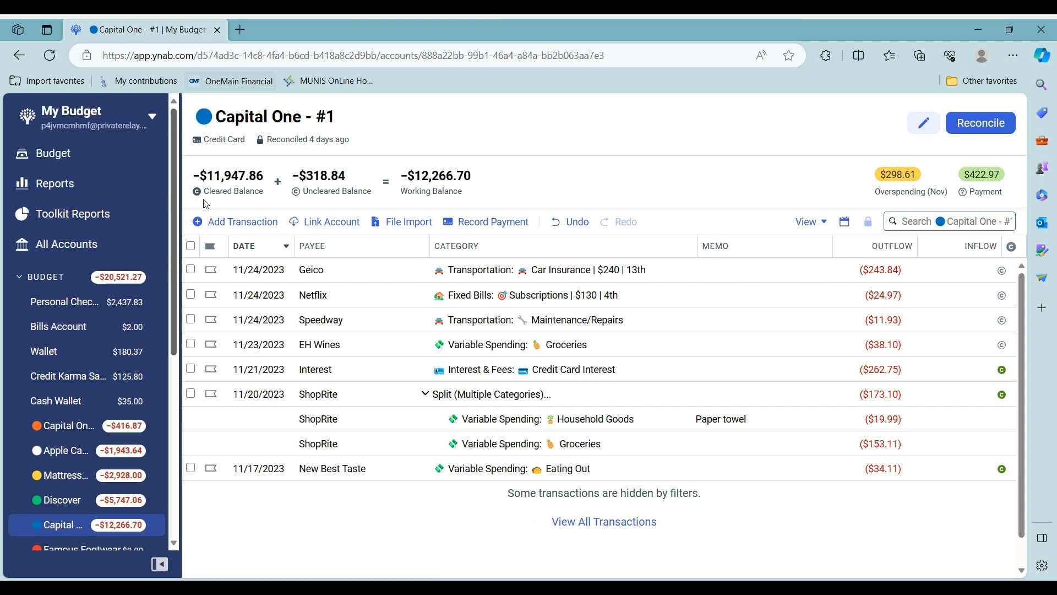
left_click(77, 157)
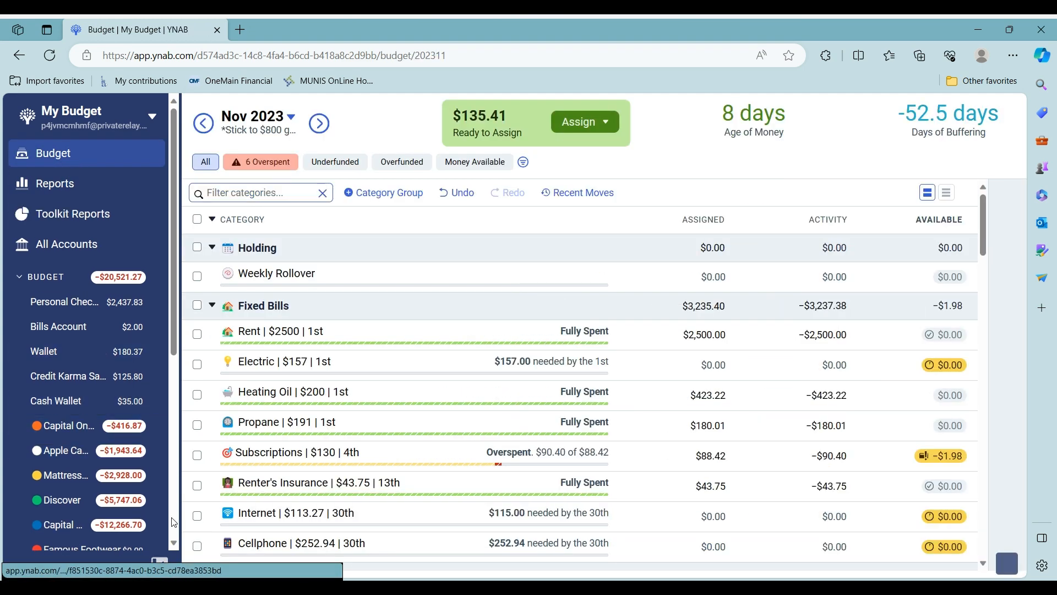
Filter to overspent categories and cover the Hair Cuts overspending from Ready to Assign
left_click(160, 561)
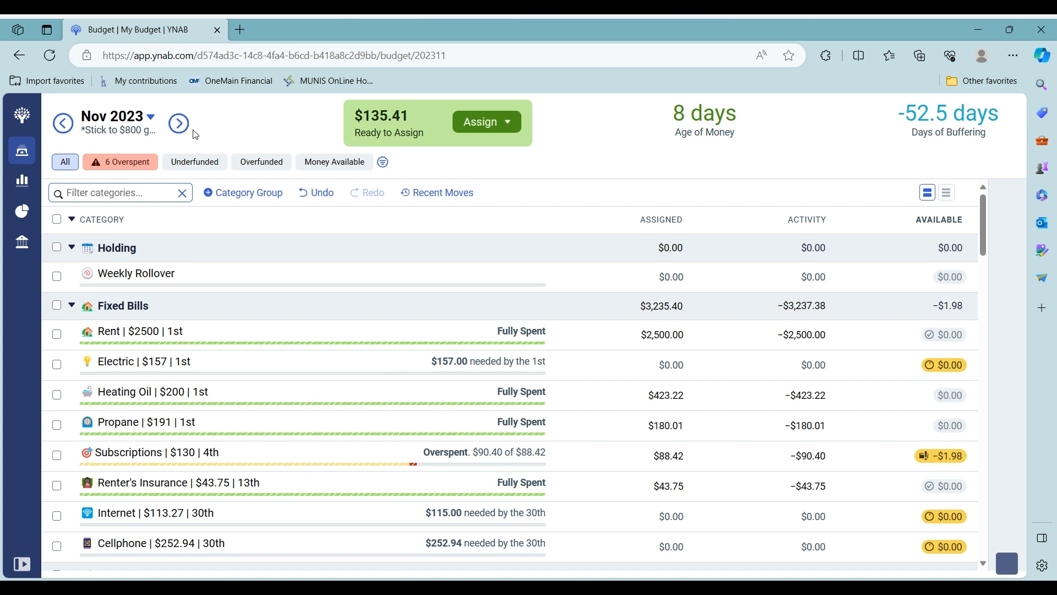
left_click(128, 165)
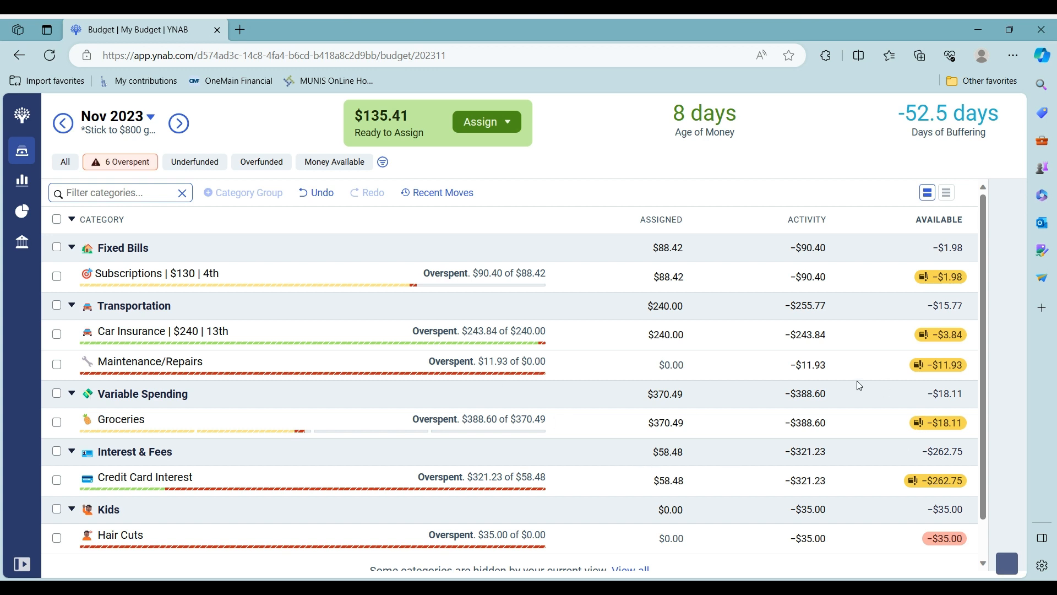
scroll(859, 386, "down", 1)
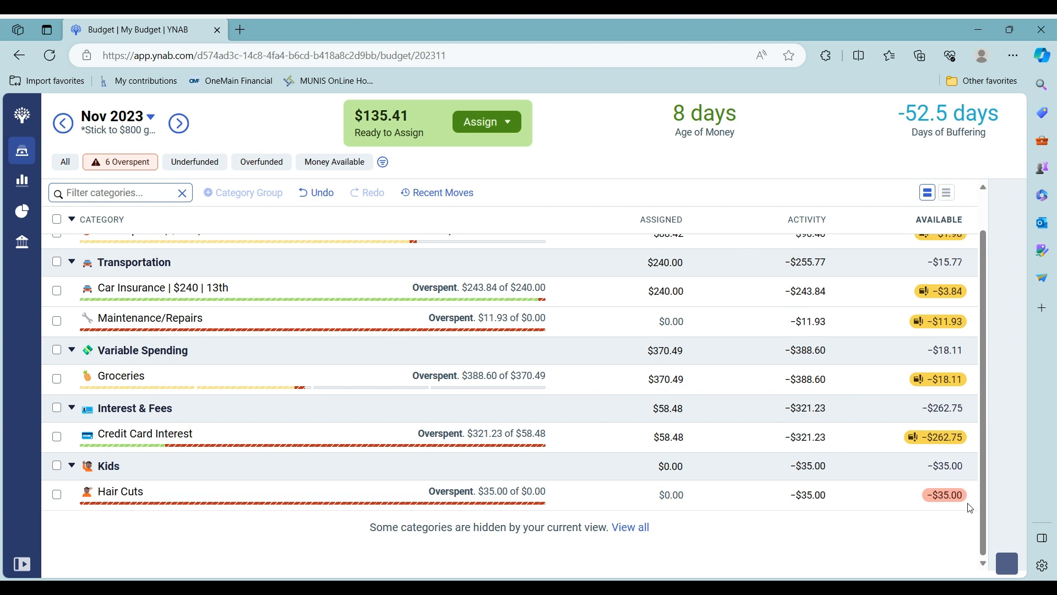
left_click(949, 501)
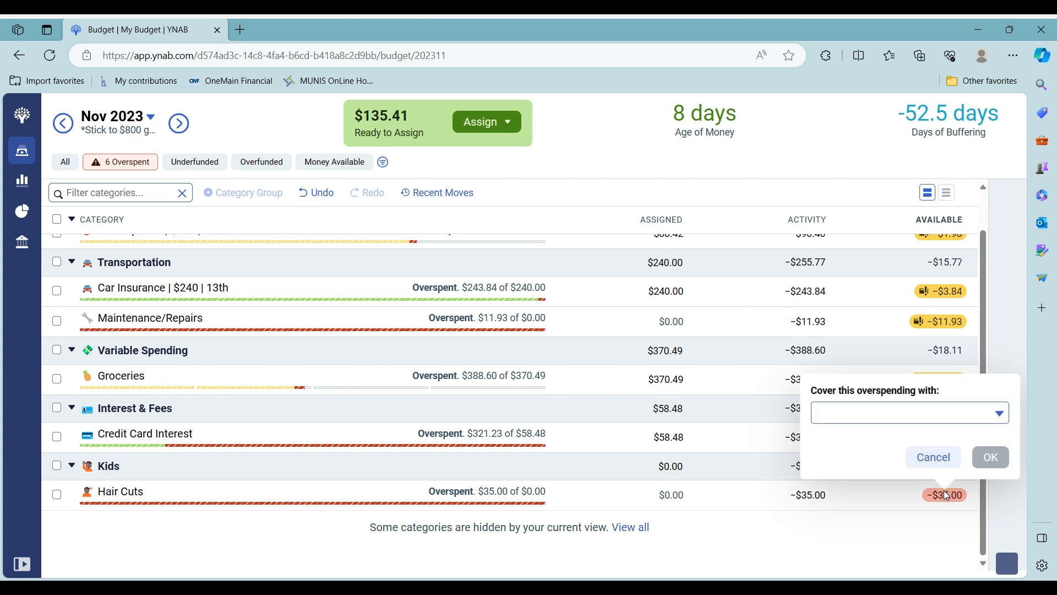
left_click(998, 414)
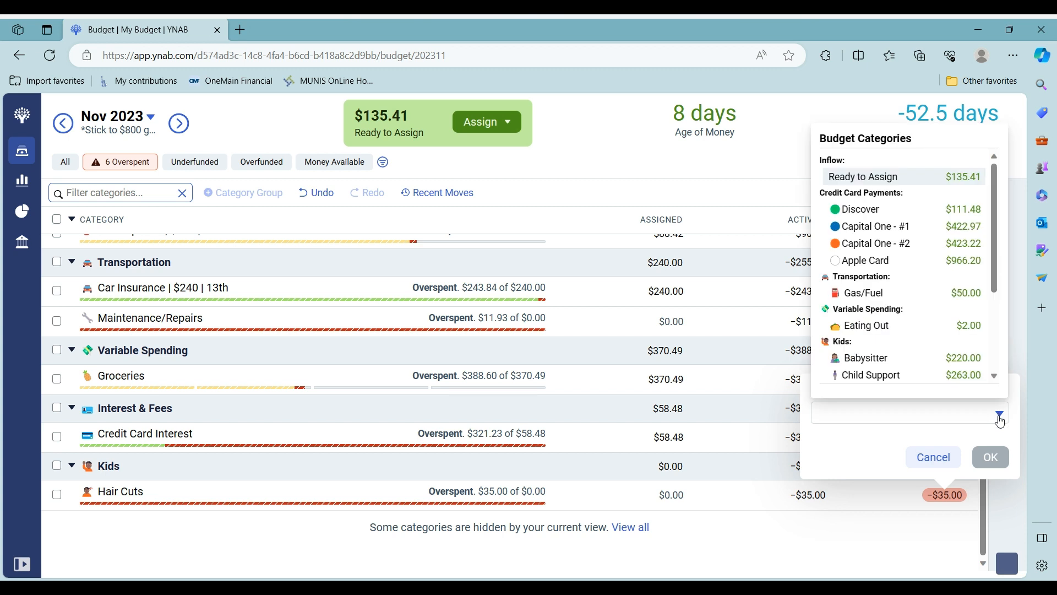
left_click(970, 177)
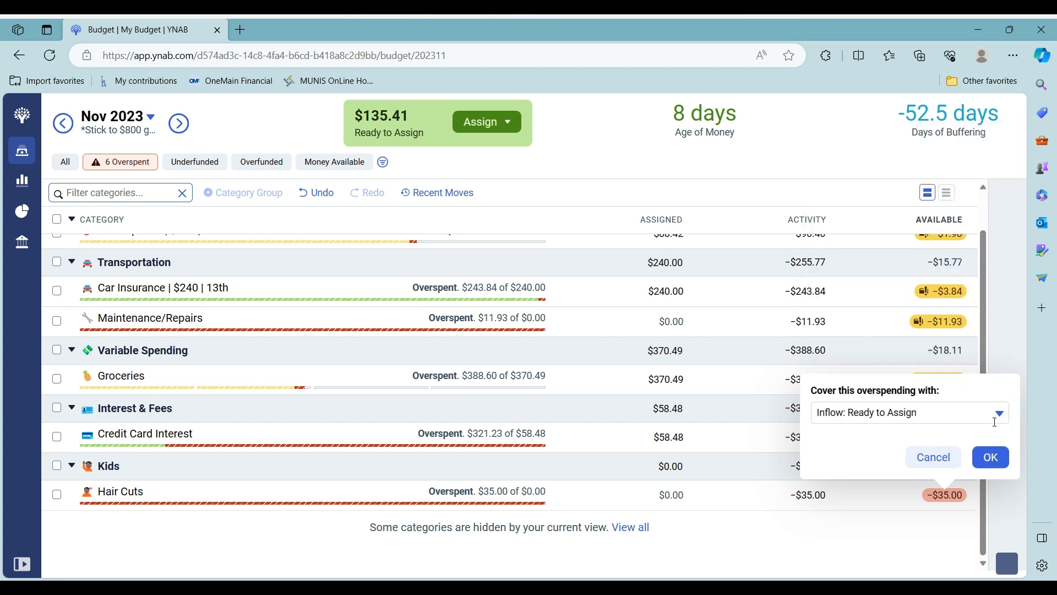
left_click(991, 458)
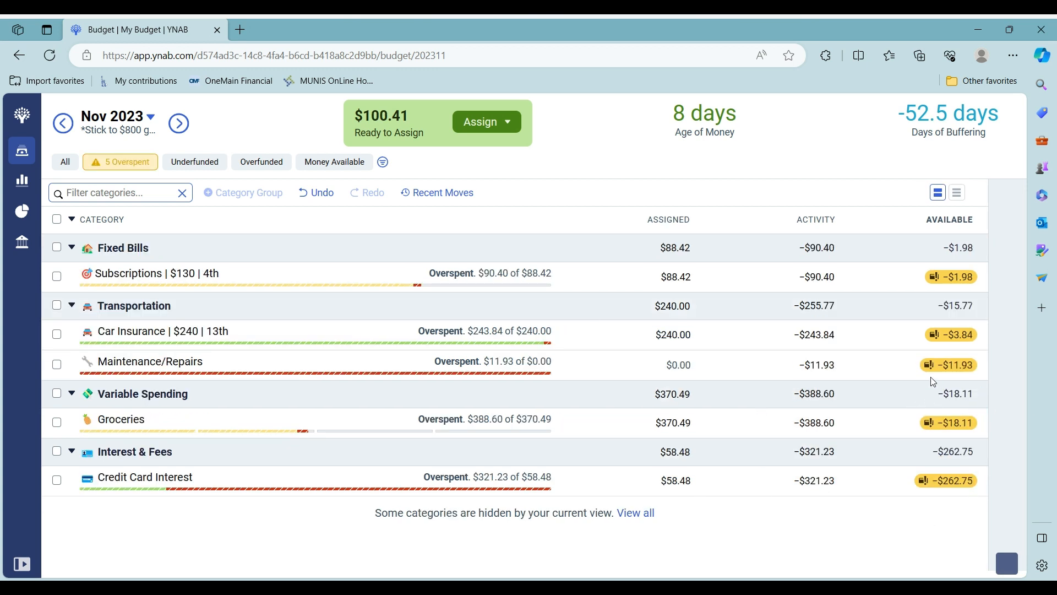
Cover the Subscriptions and Car Insurance overspending from Ready to Assign
left_click(963, 275)
left_click(980, 330)
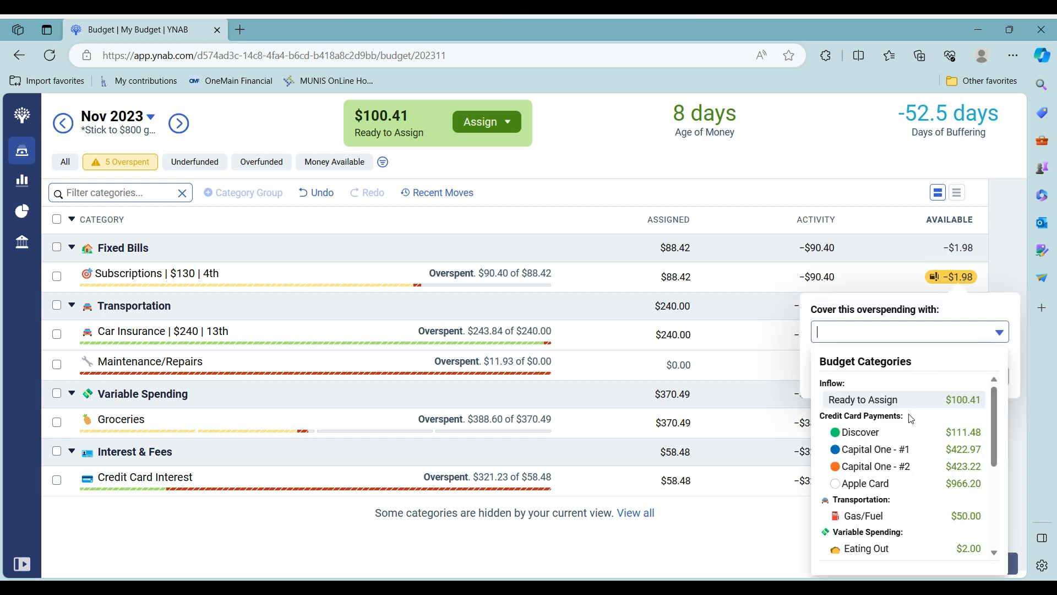
left_click(971, 398)
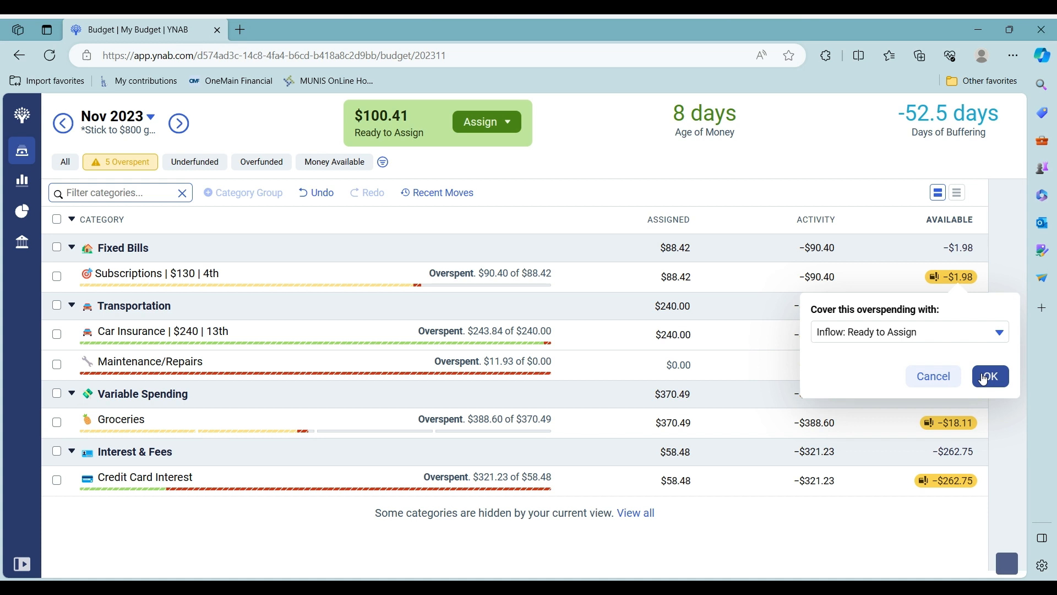
left_click(984, 379)
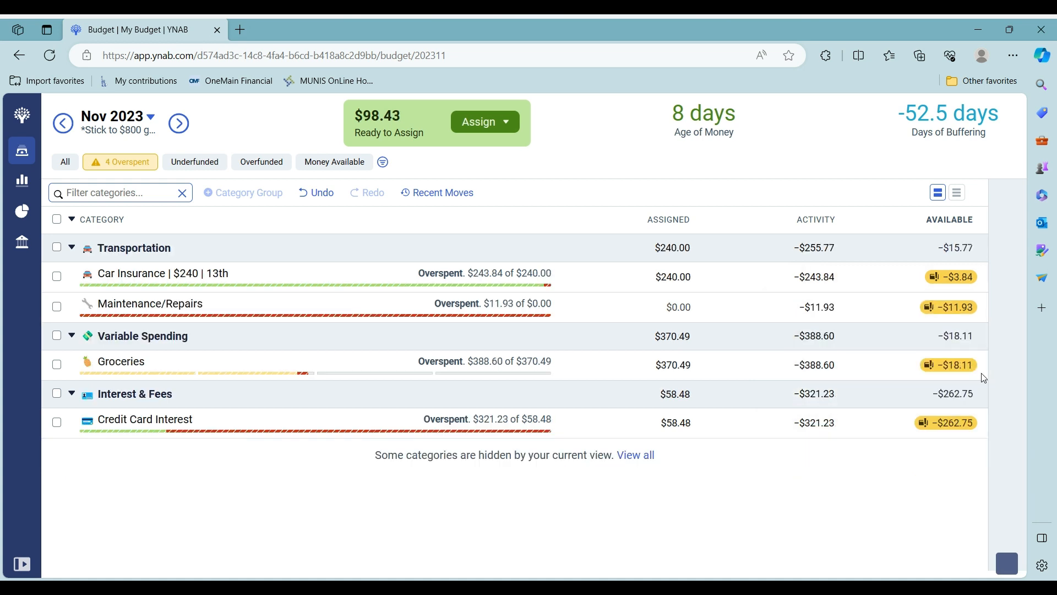
left_click(961, 283)
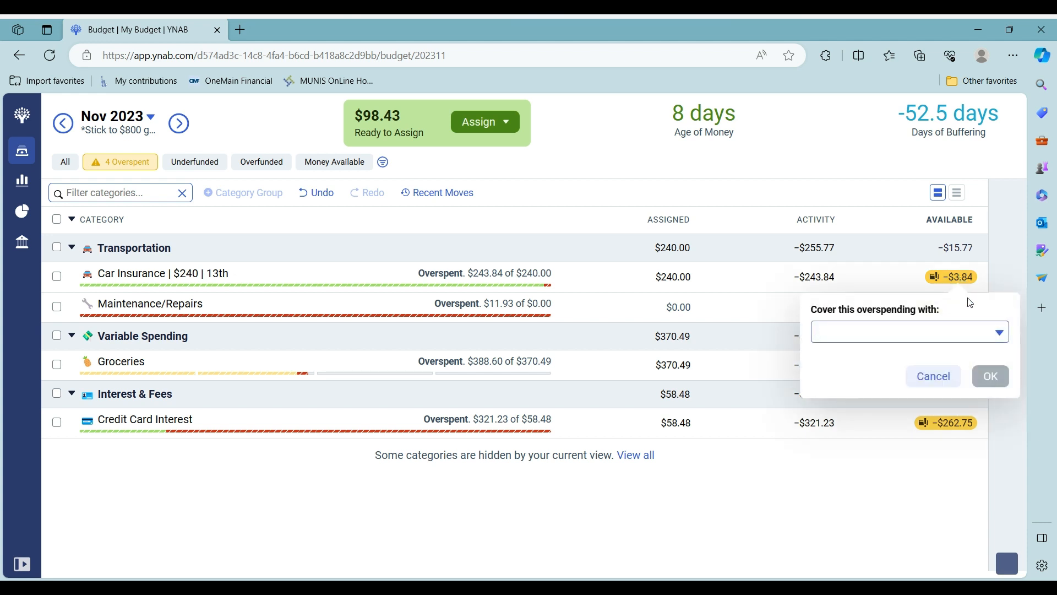
left_click(991, 332)
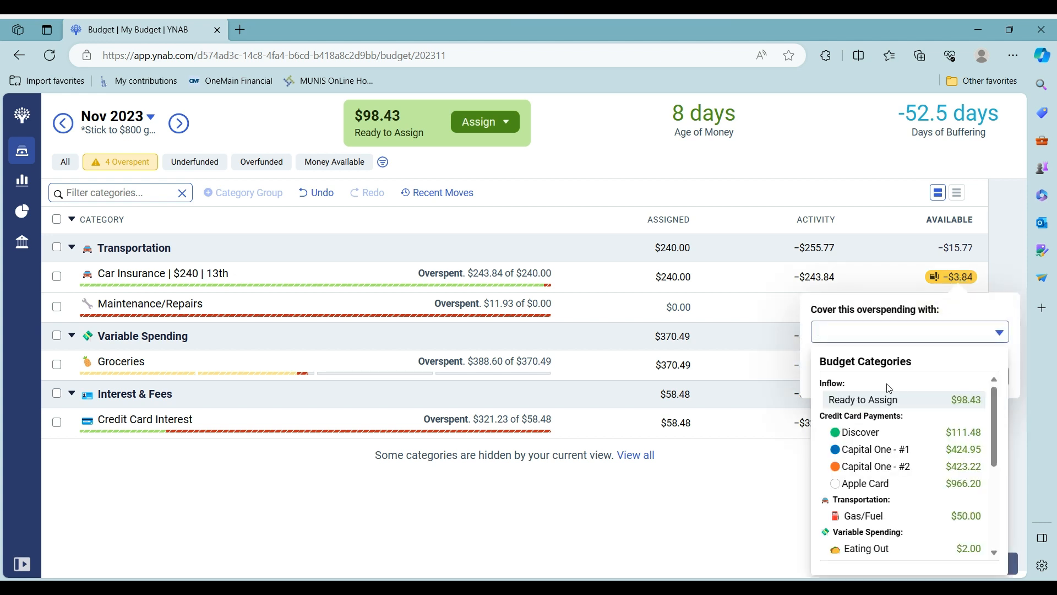
left_click(886, 400)
left_click(998, 375)
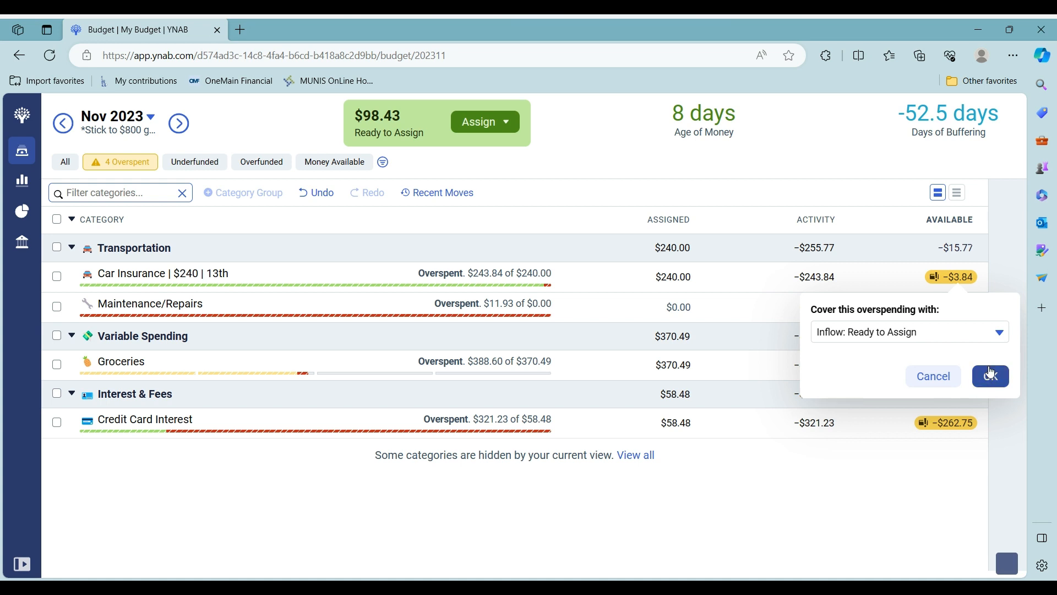
Cover the Maintenance/Repairs and Groceries overspending from Ready to Assign
left_click(953, 279)
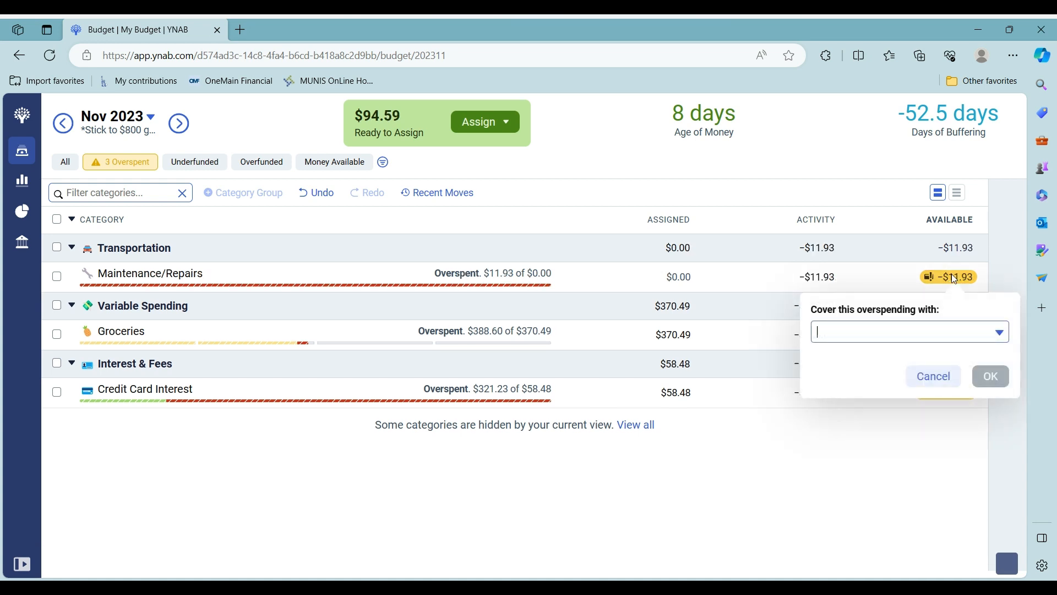
left_click(999, 333)
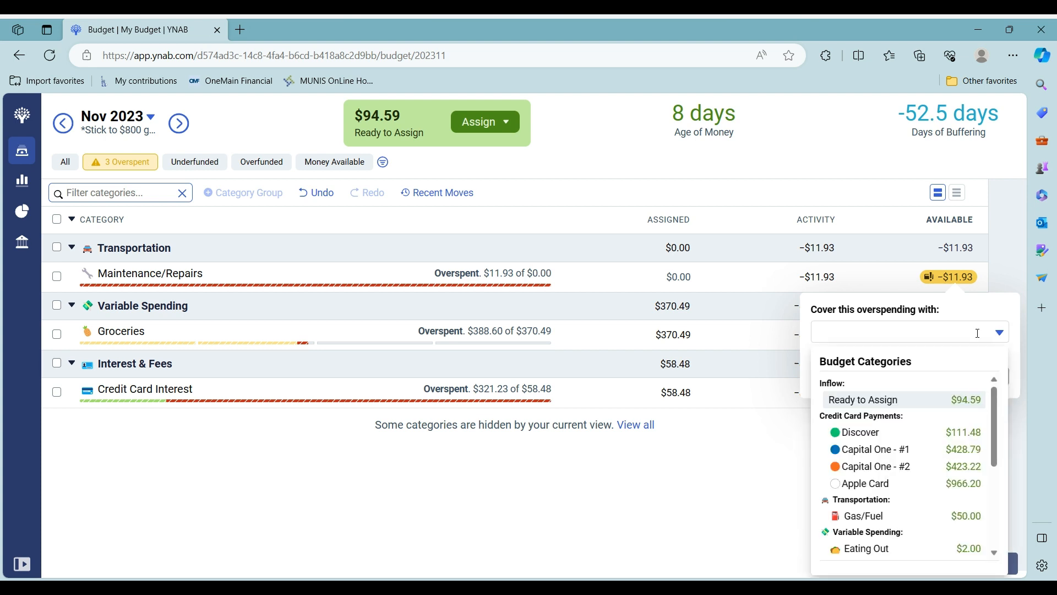
left_click(976, 402)
left_click(990, 378)
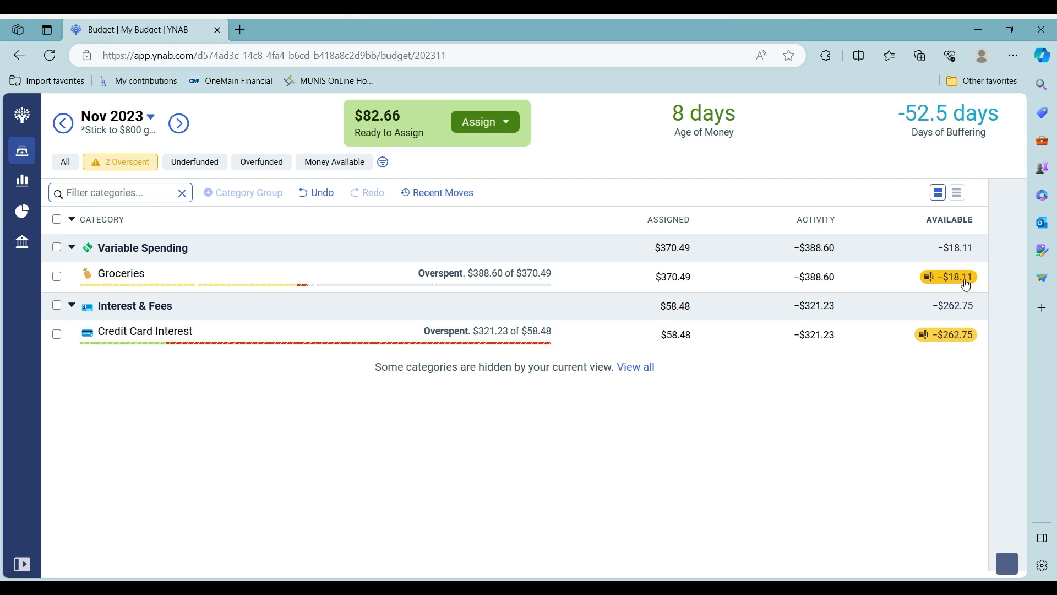
left_click(965, 284)
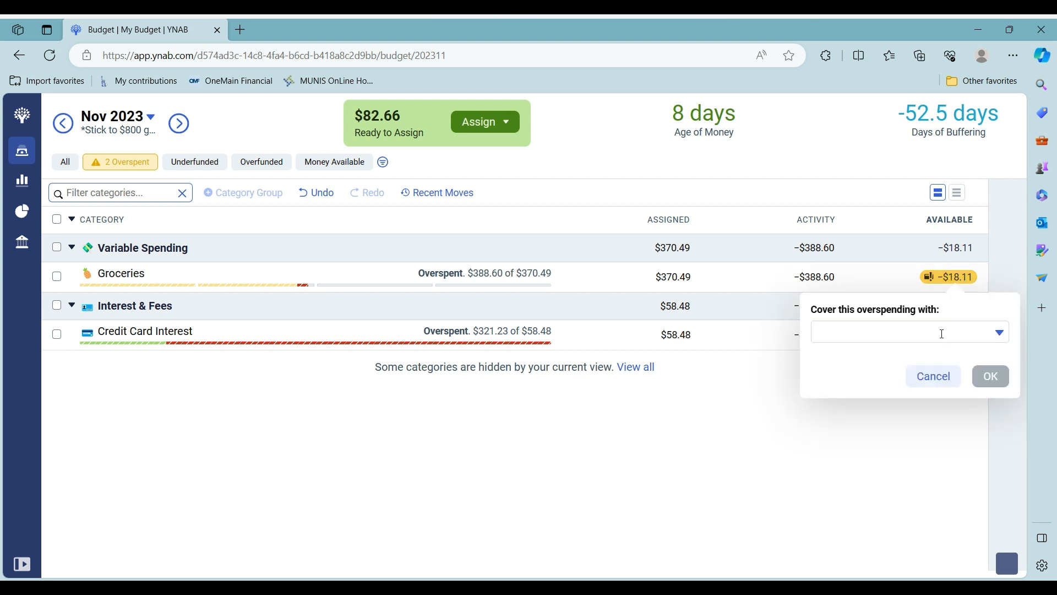
left_click(999, 333)
left_click(947, 402)
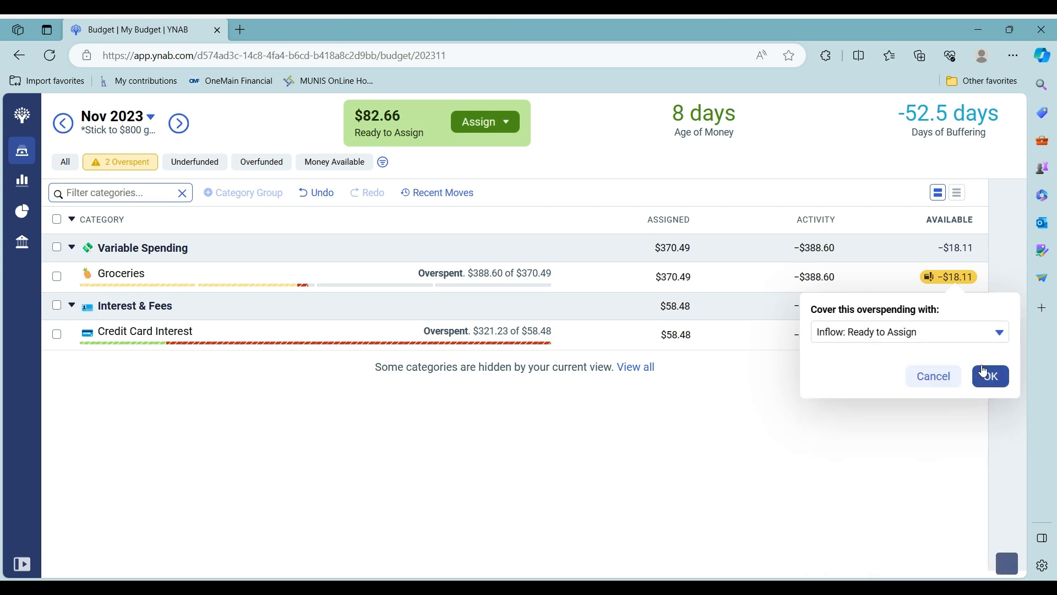
left_click(990, 377)
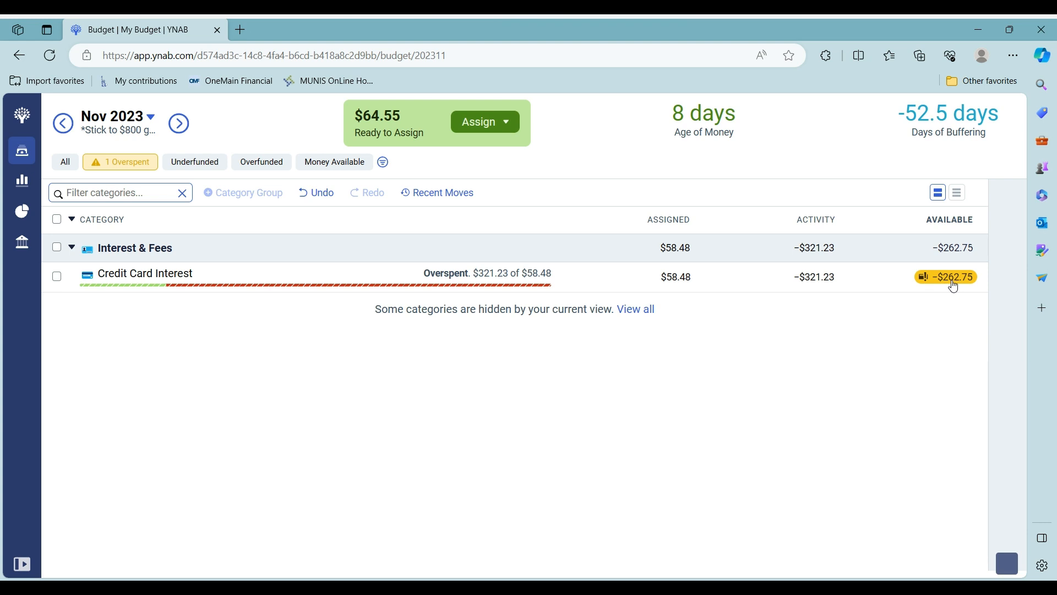
left_click(477, 126)
Assign the remaining $64.55 to Credit Card Interest, leaving nothing to assign
left_click(425, 270)
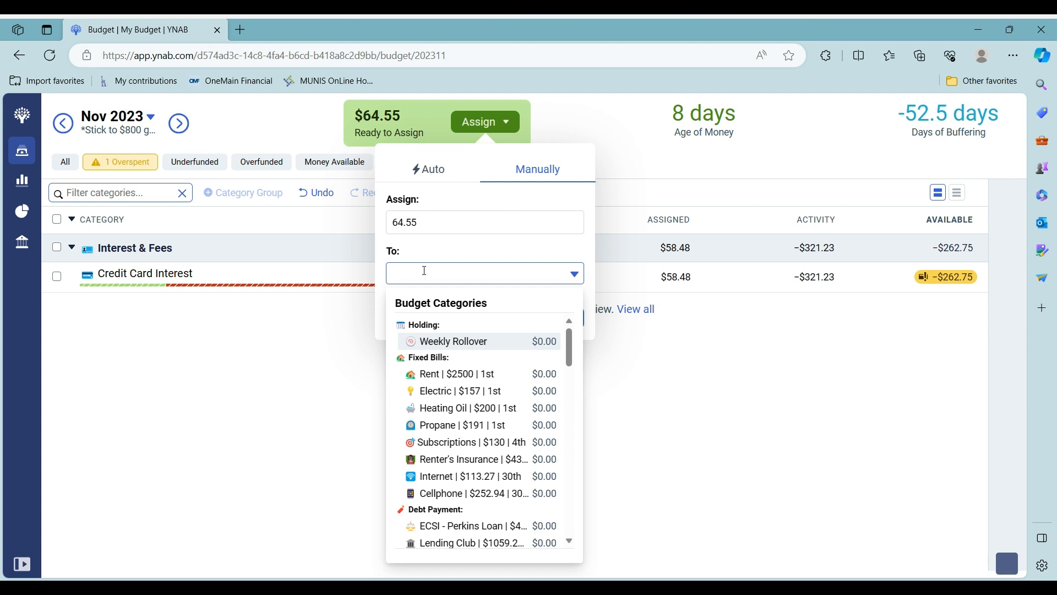
type("cr")
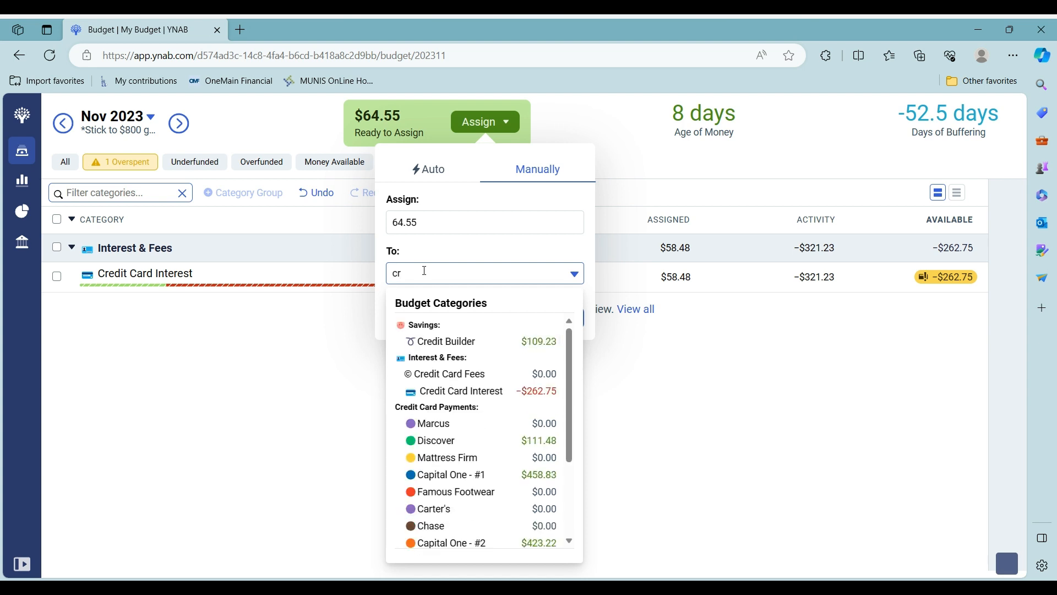
key("BackSpace")
key("BackSpace")
type("in")
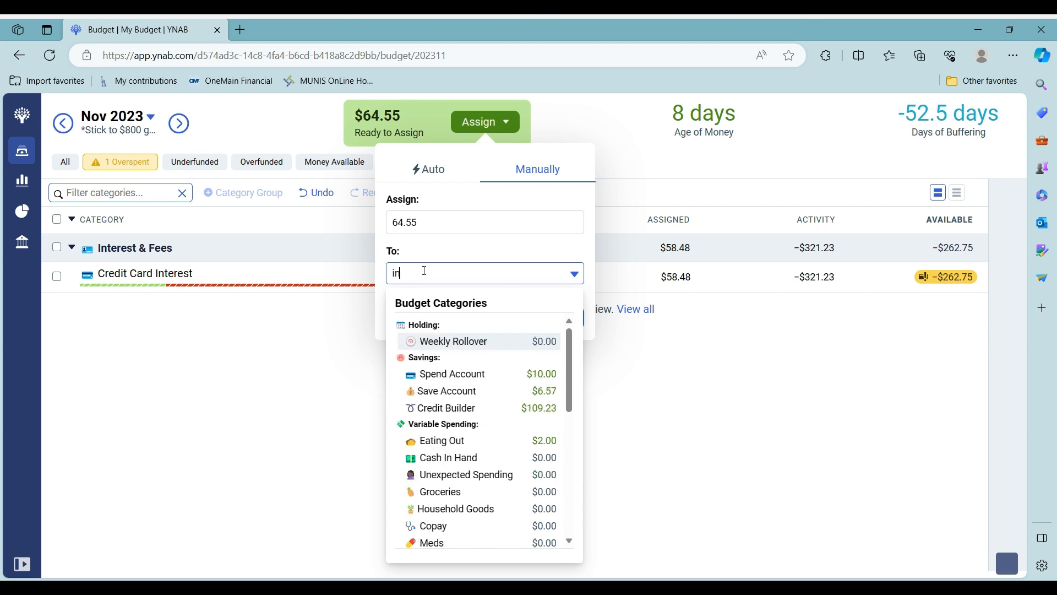
type("te")
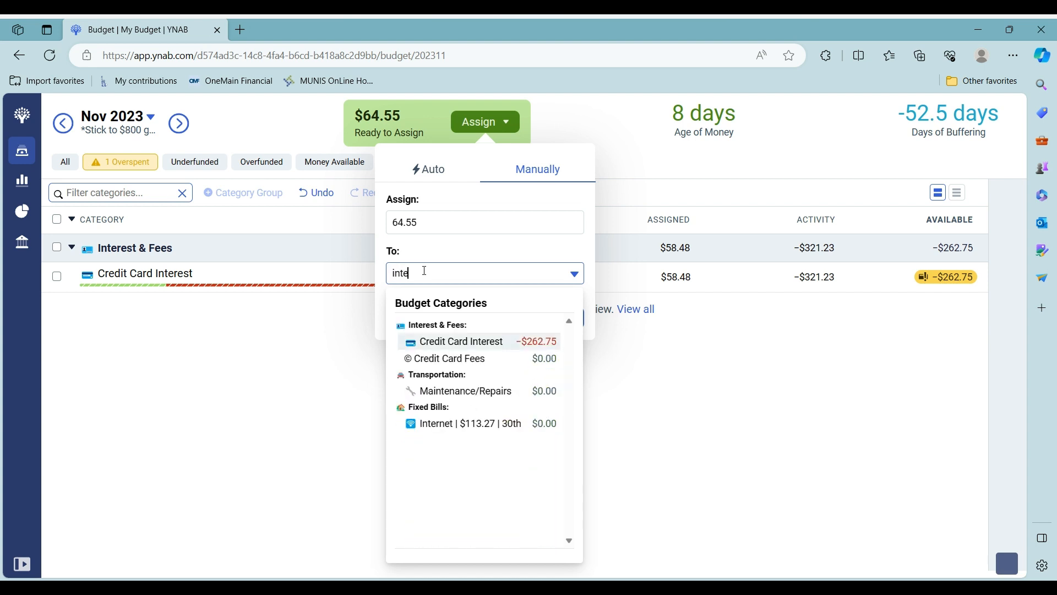
left_click(541, 349)
left_click(556, 314)
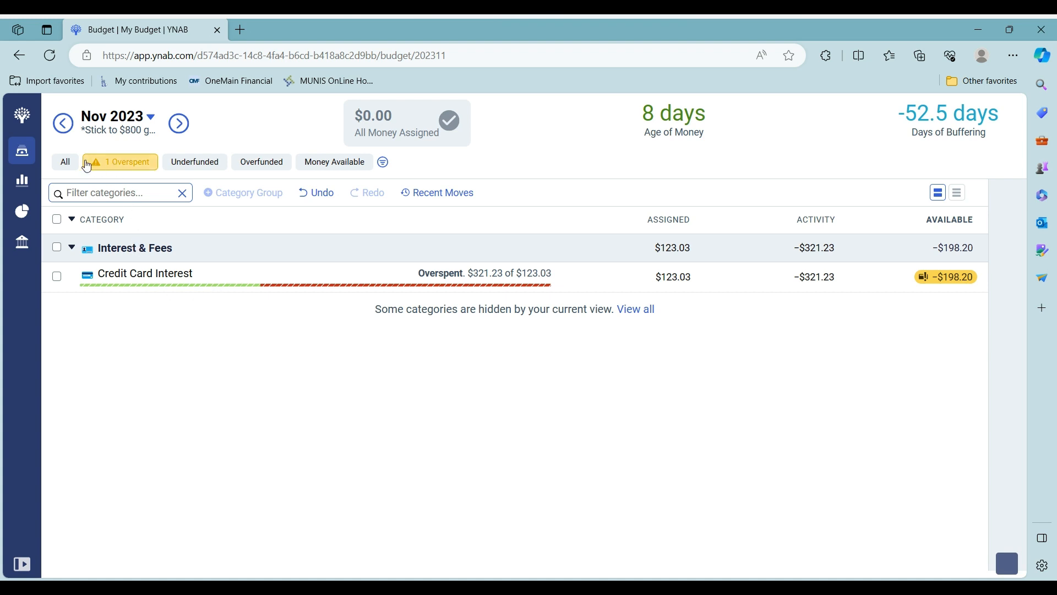
left_click(64, 165)
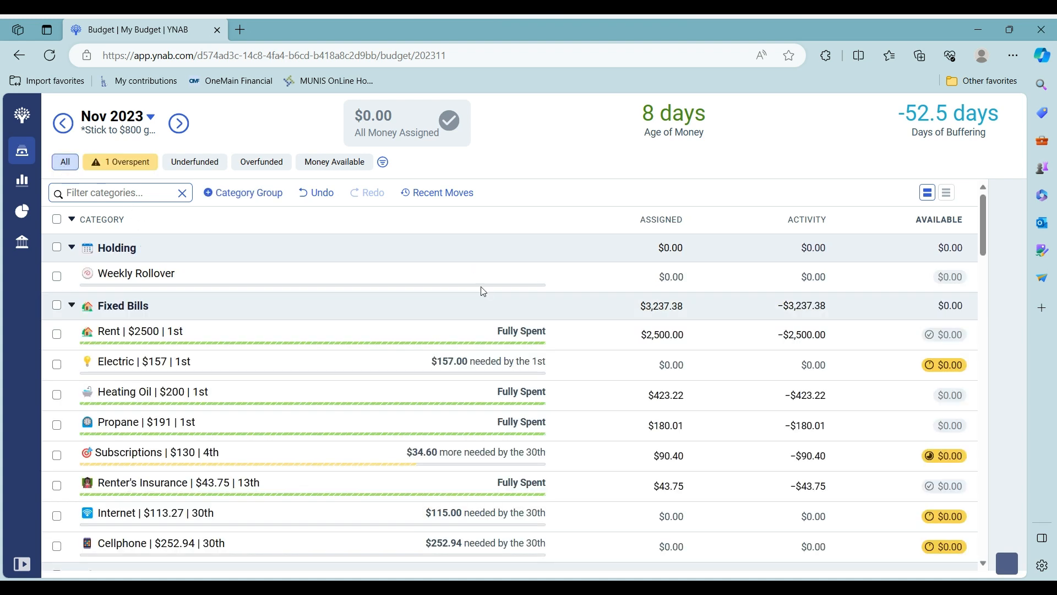
Scroll through the full November 2023 category list to review each group
scroll(482, 291, "down", 2)
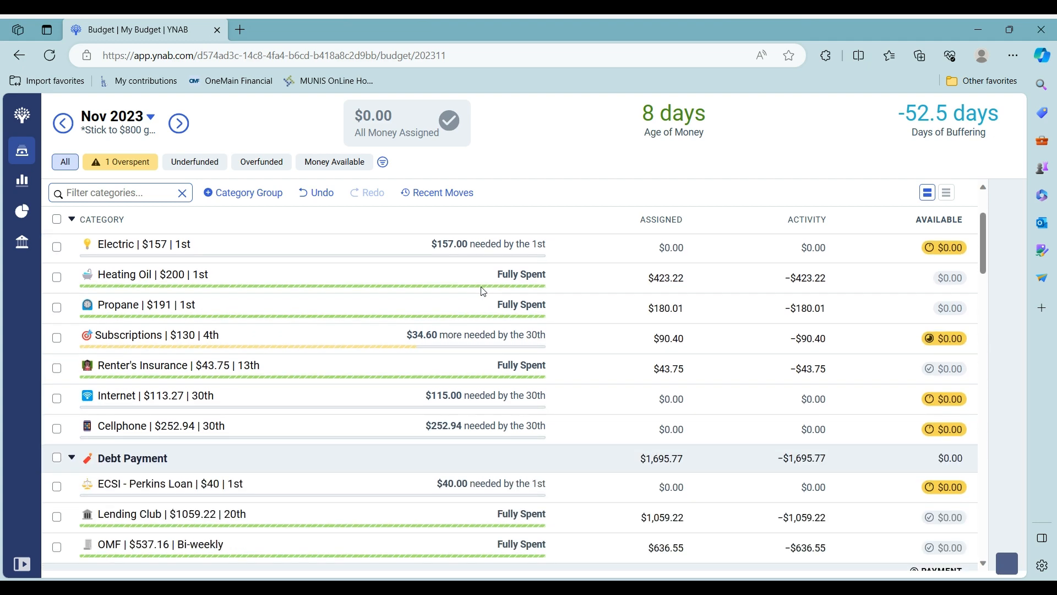
scroll(483, 290, "down", 3)
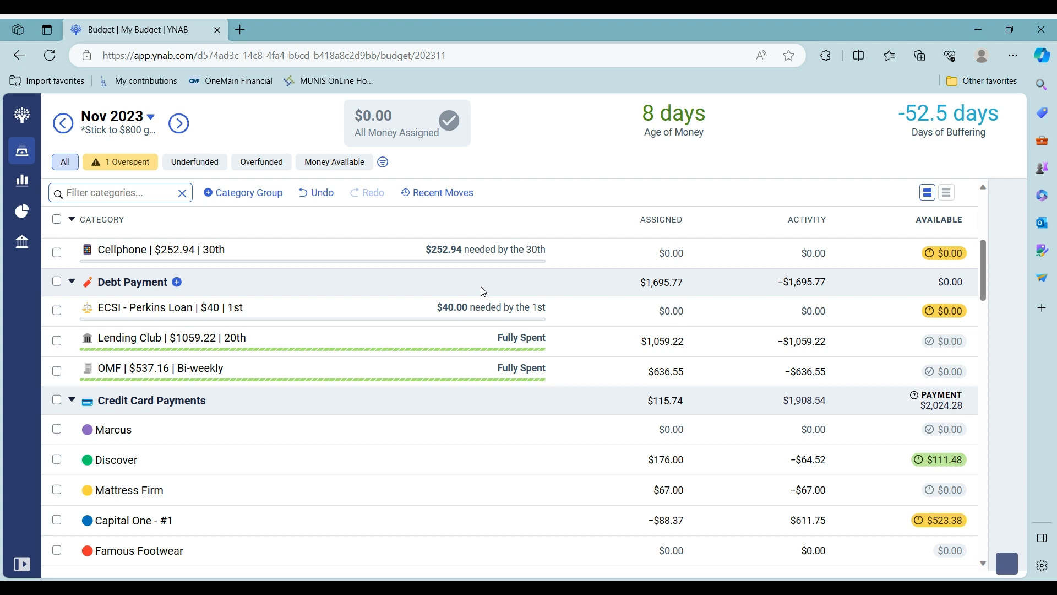
scroll(483, 291, "down", 4)
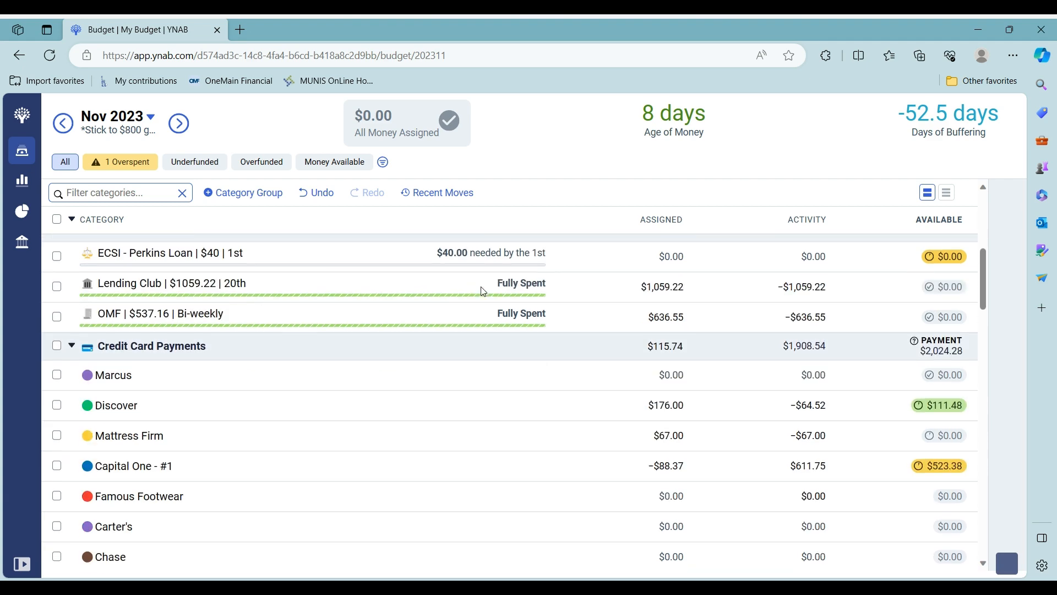
scroll(483, 290, "down", 1)
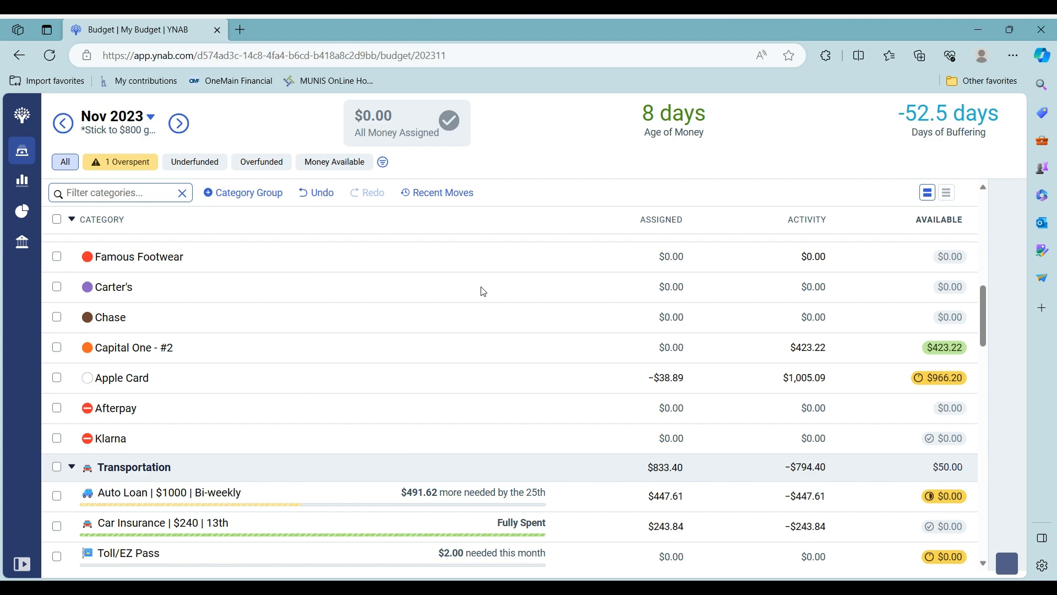
scroll(482, 292, "down", 5)
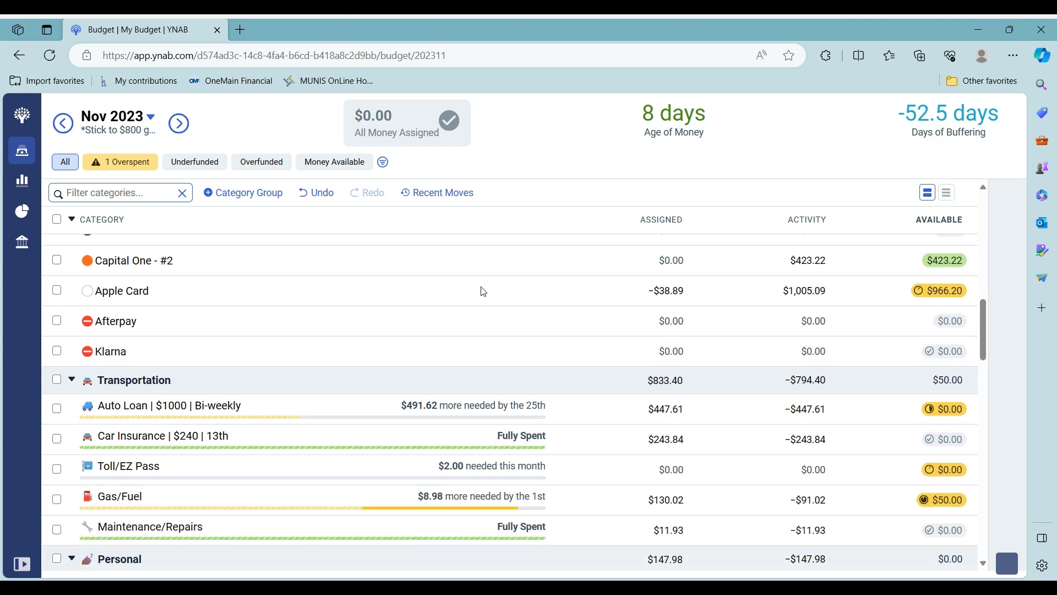